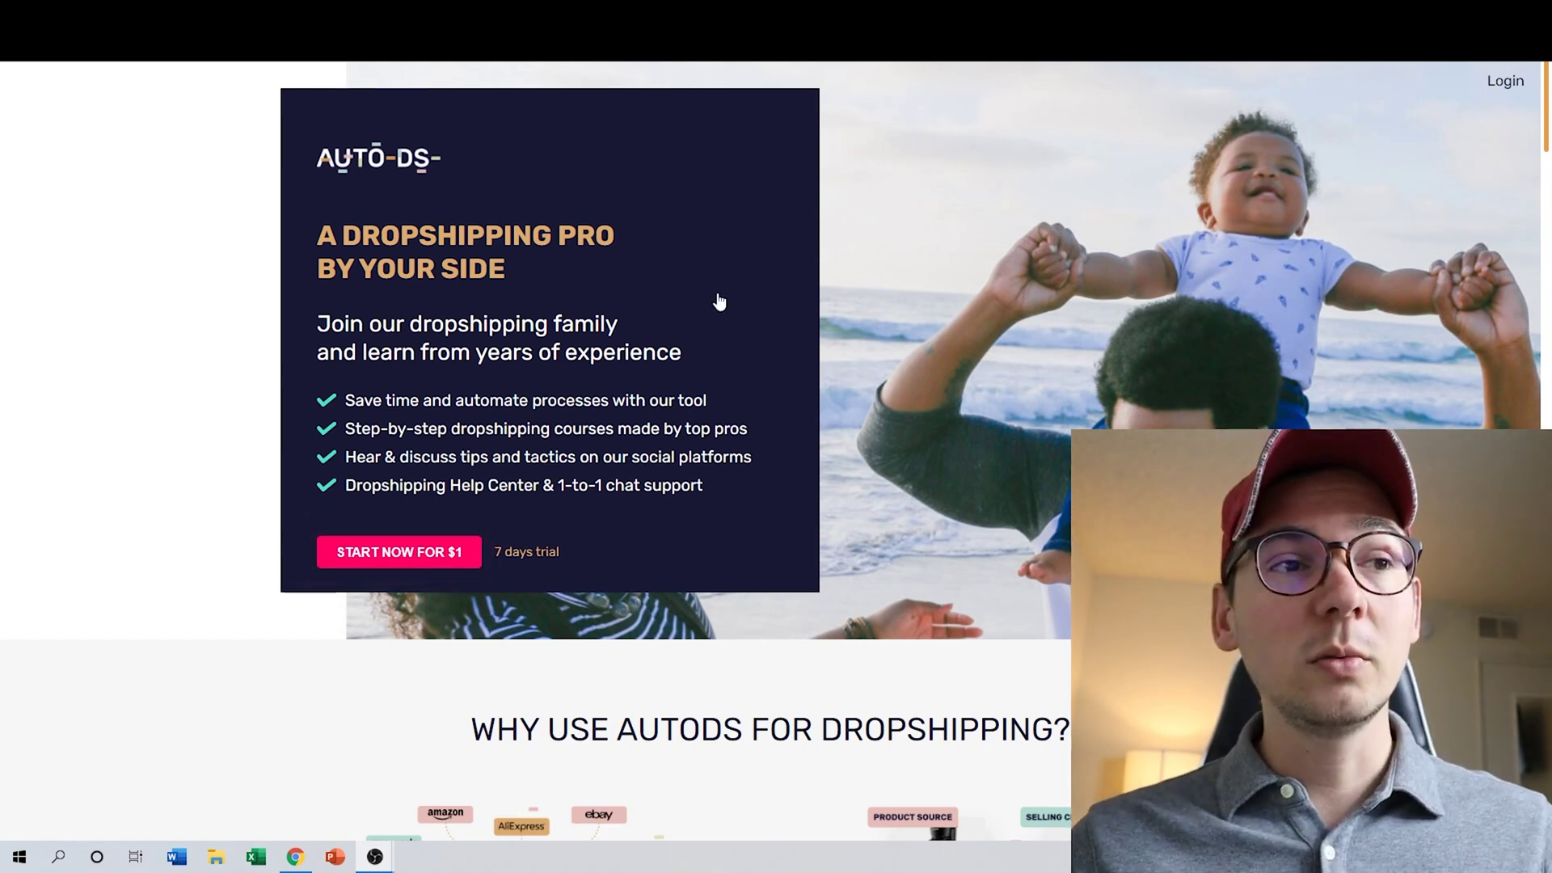
Step: Start the AutoDS $1 trial signup, then go to the Chrome Web Store from the Google results
click(389, 559)
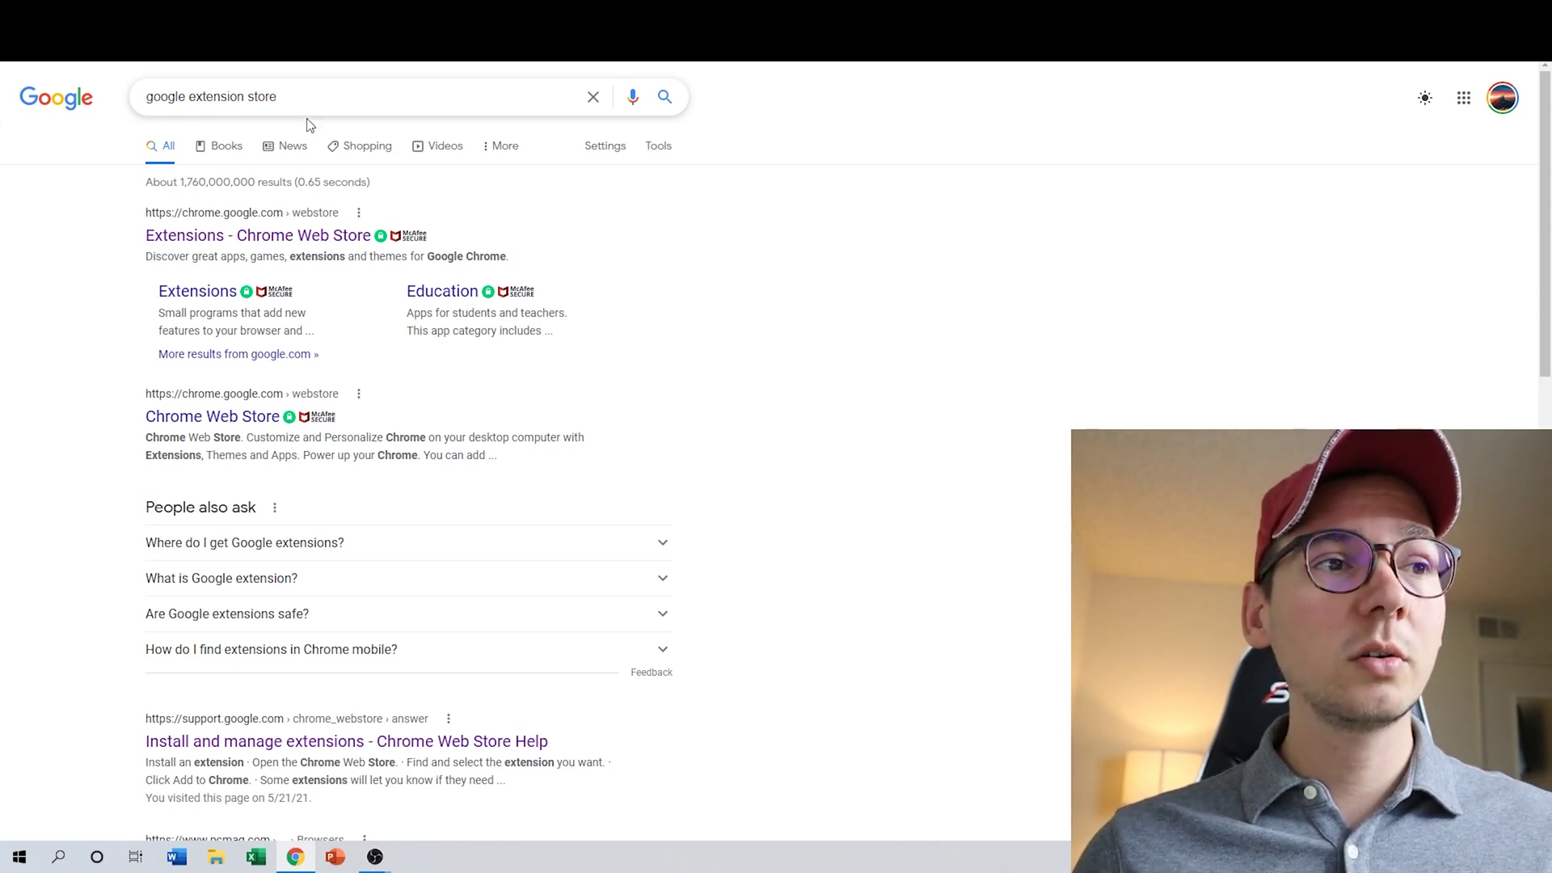
click(339, 236)
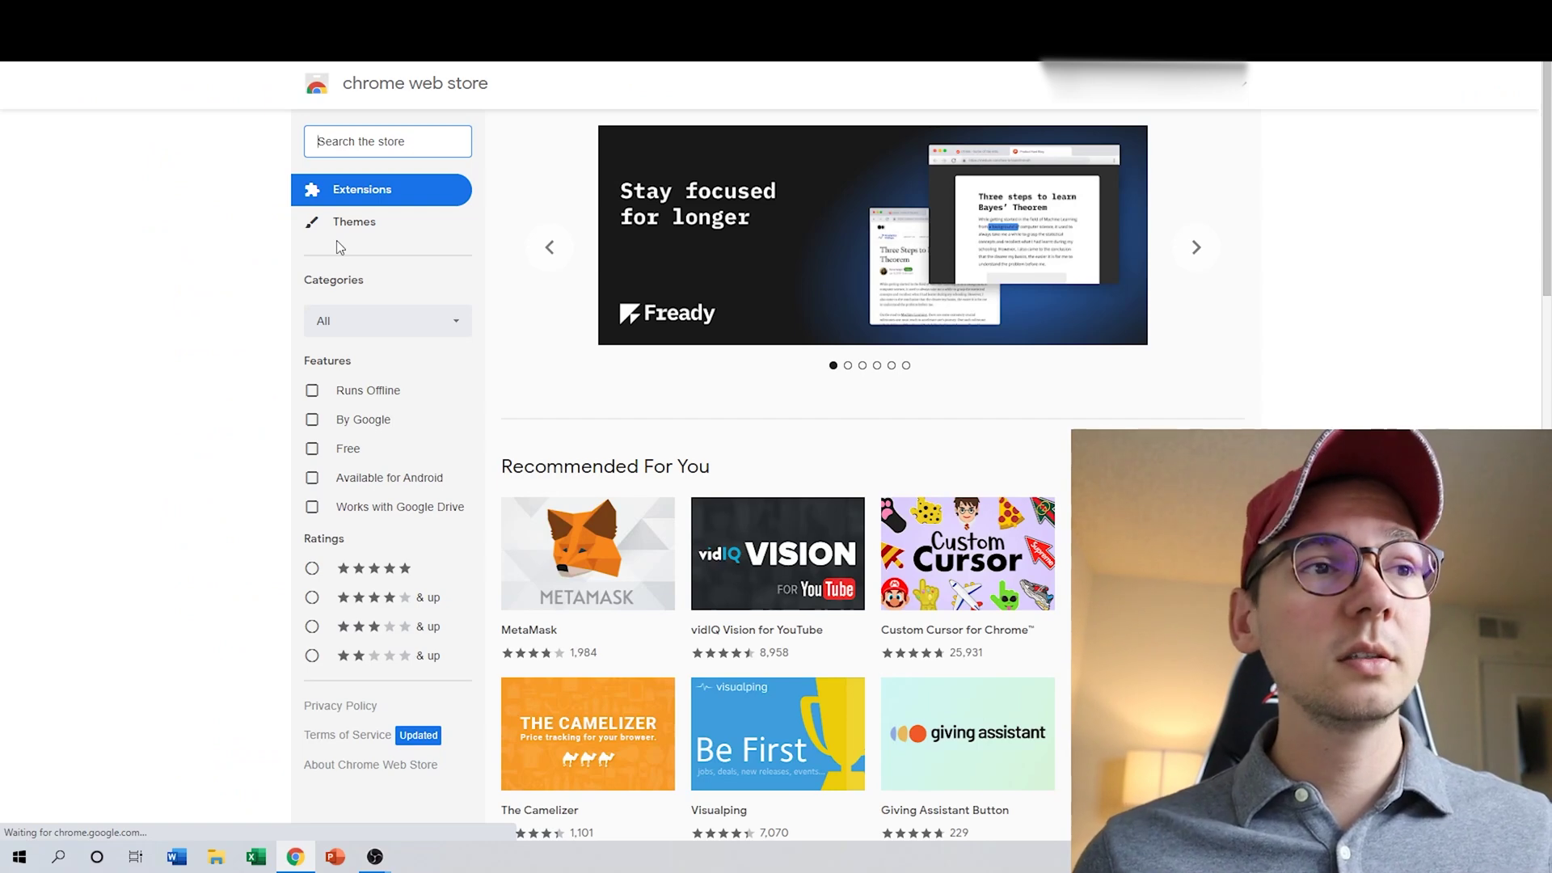
Step: Search the store for 'autods' and bring up the AutoDS - Dropshipping Helper extension panel
text(autods)
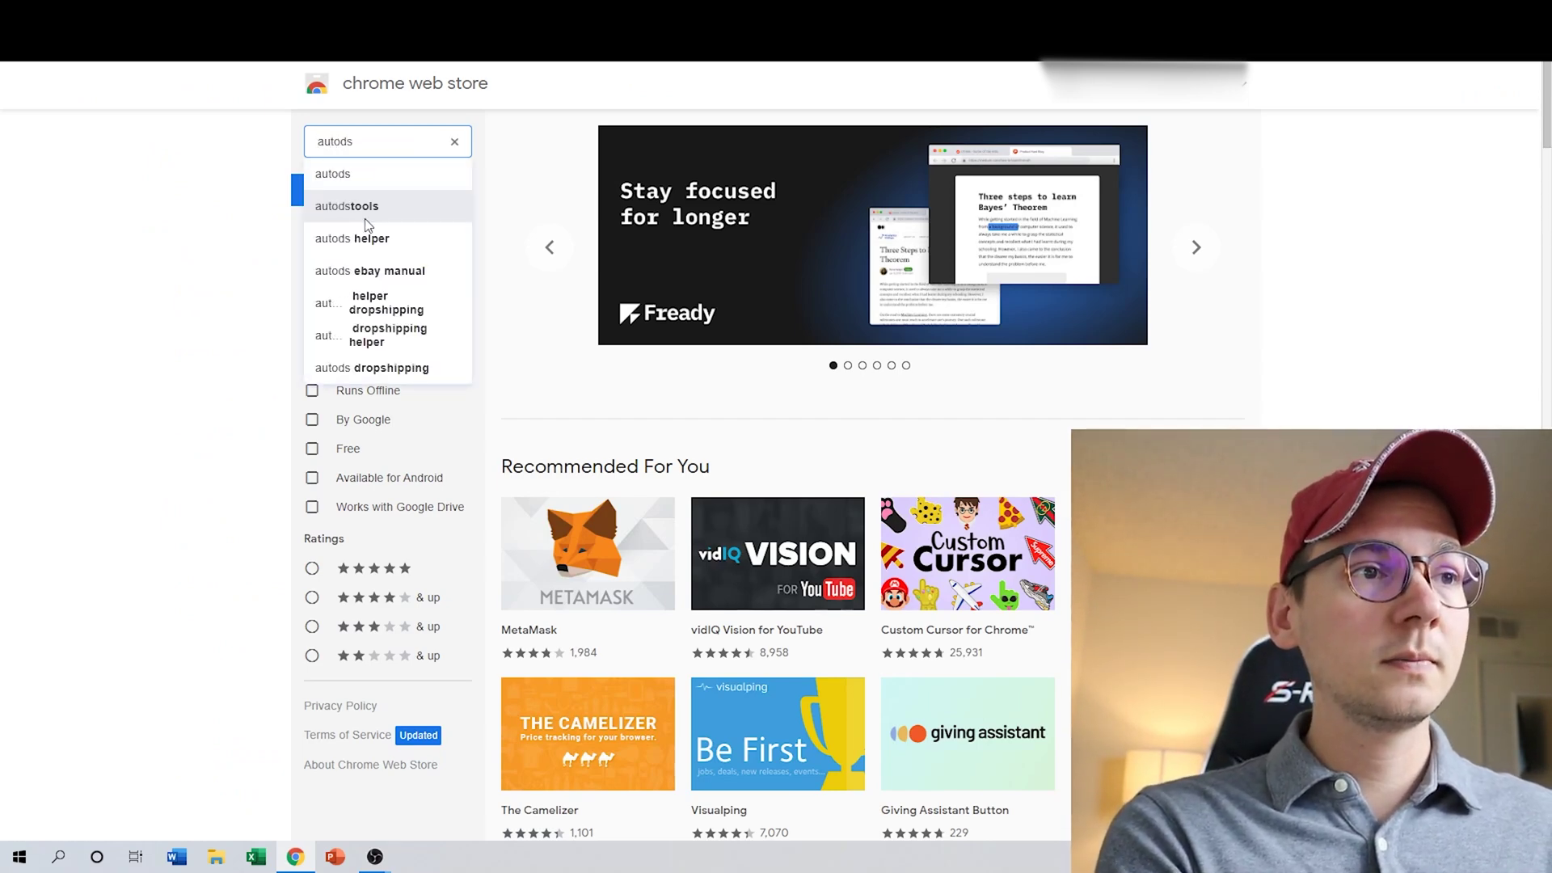
key(Return)
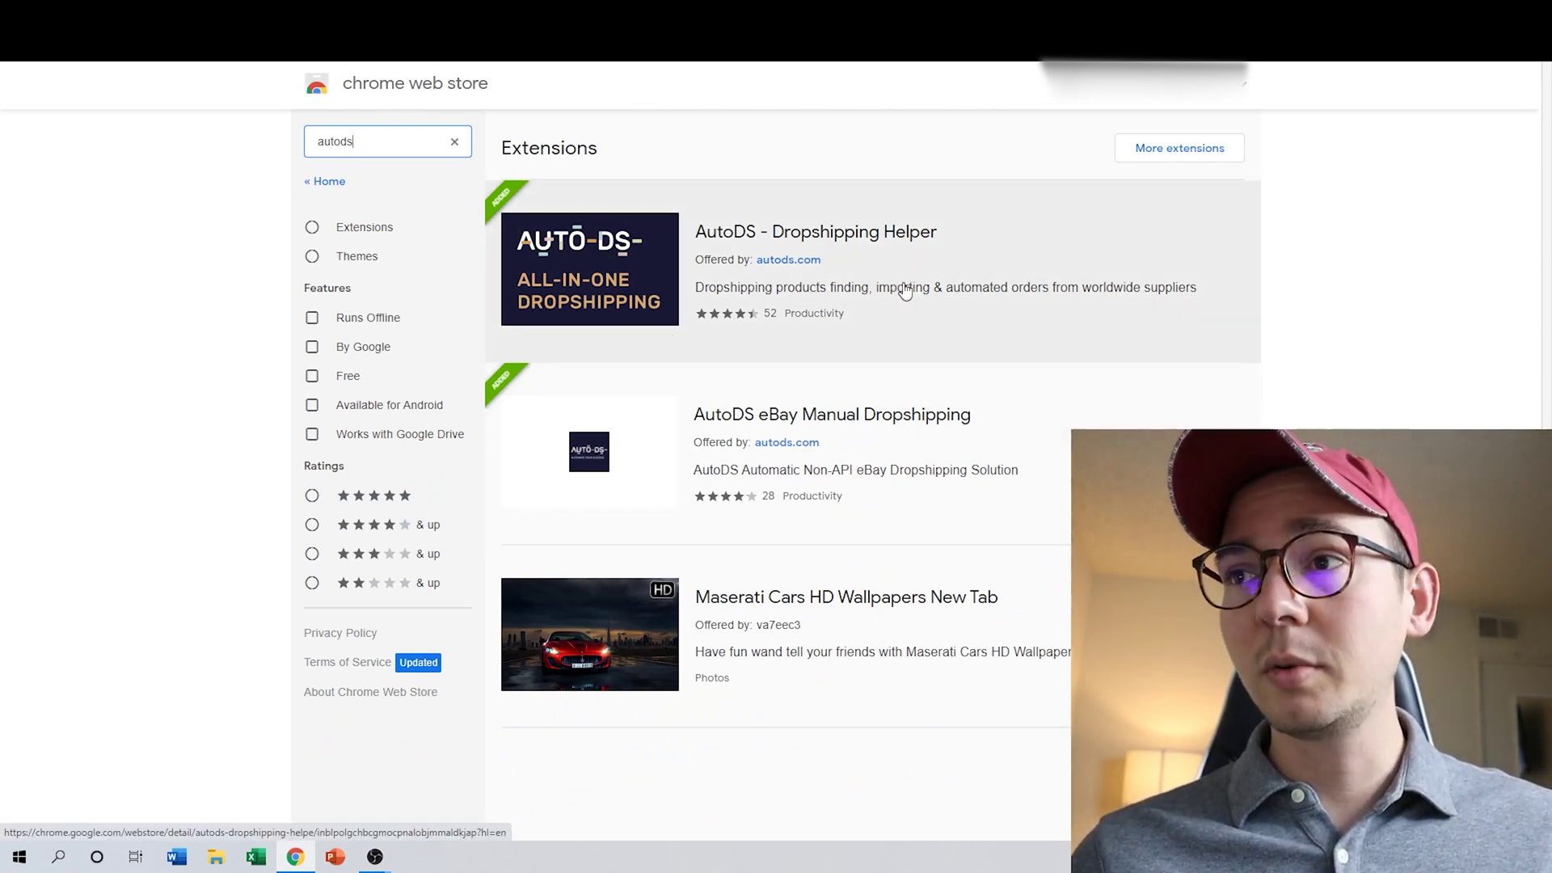
click(851, 257)
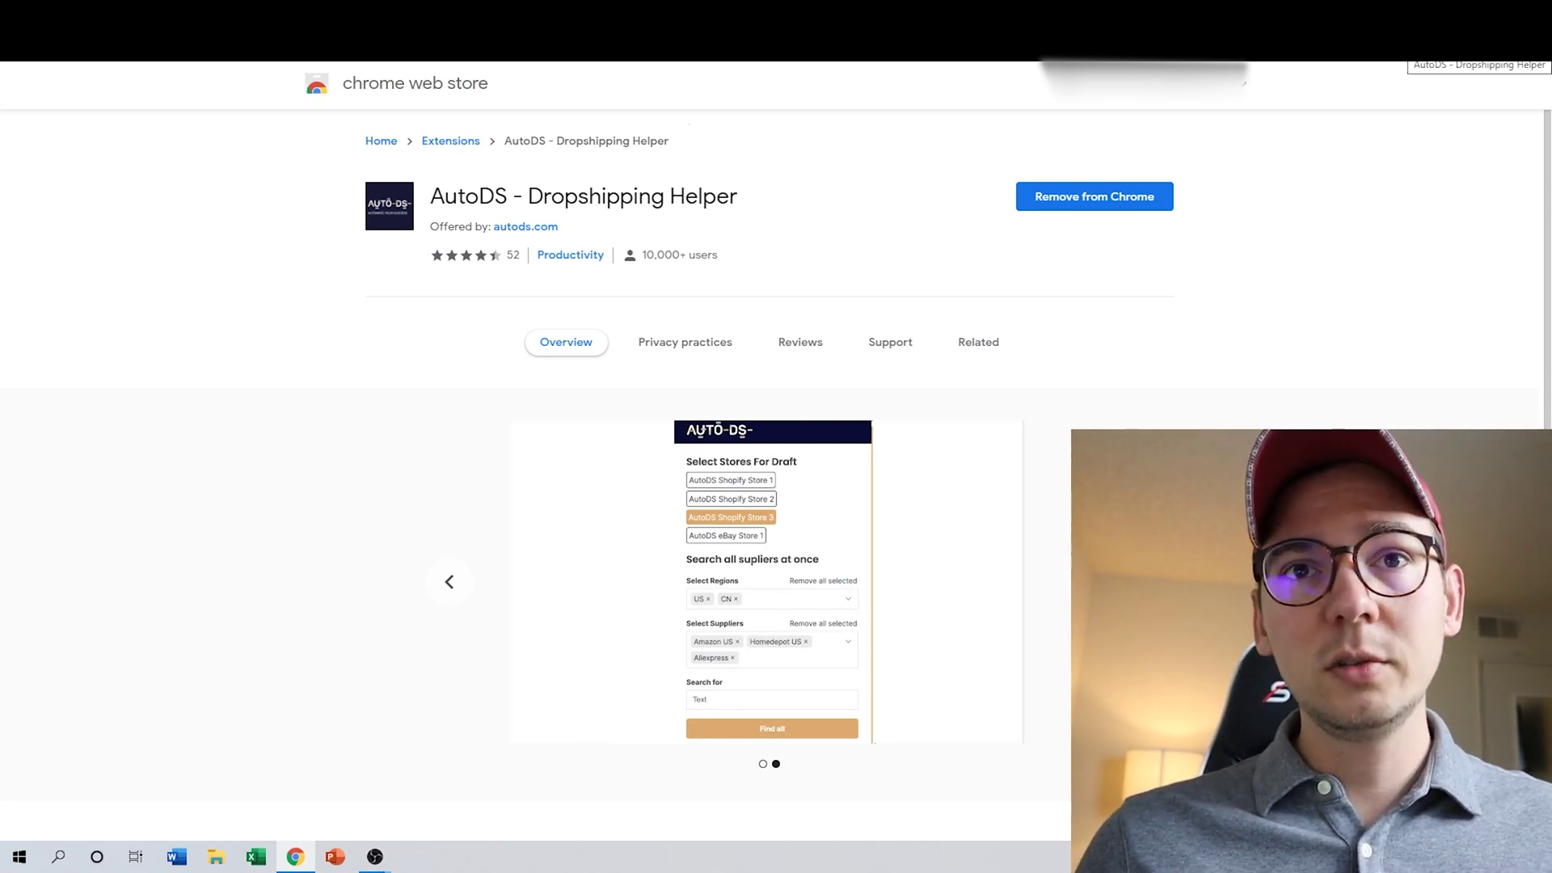
click(1446, 48)
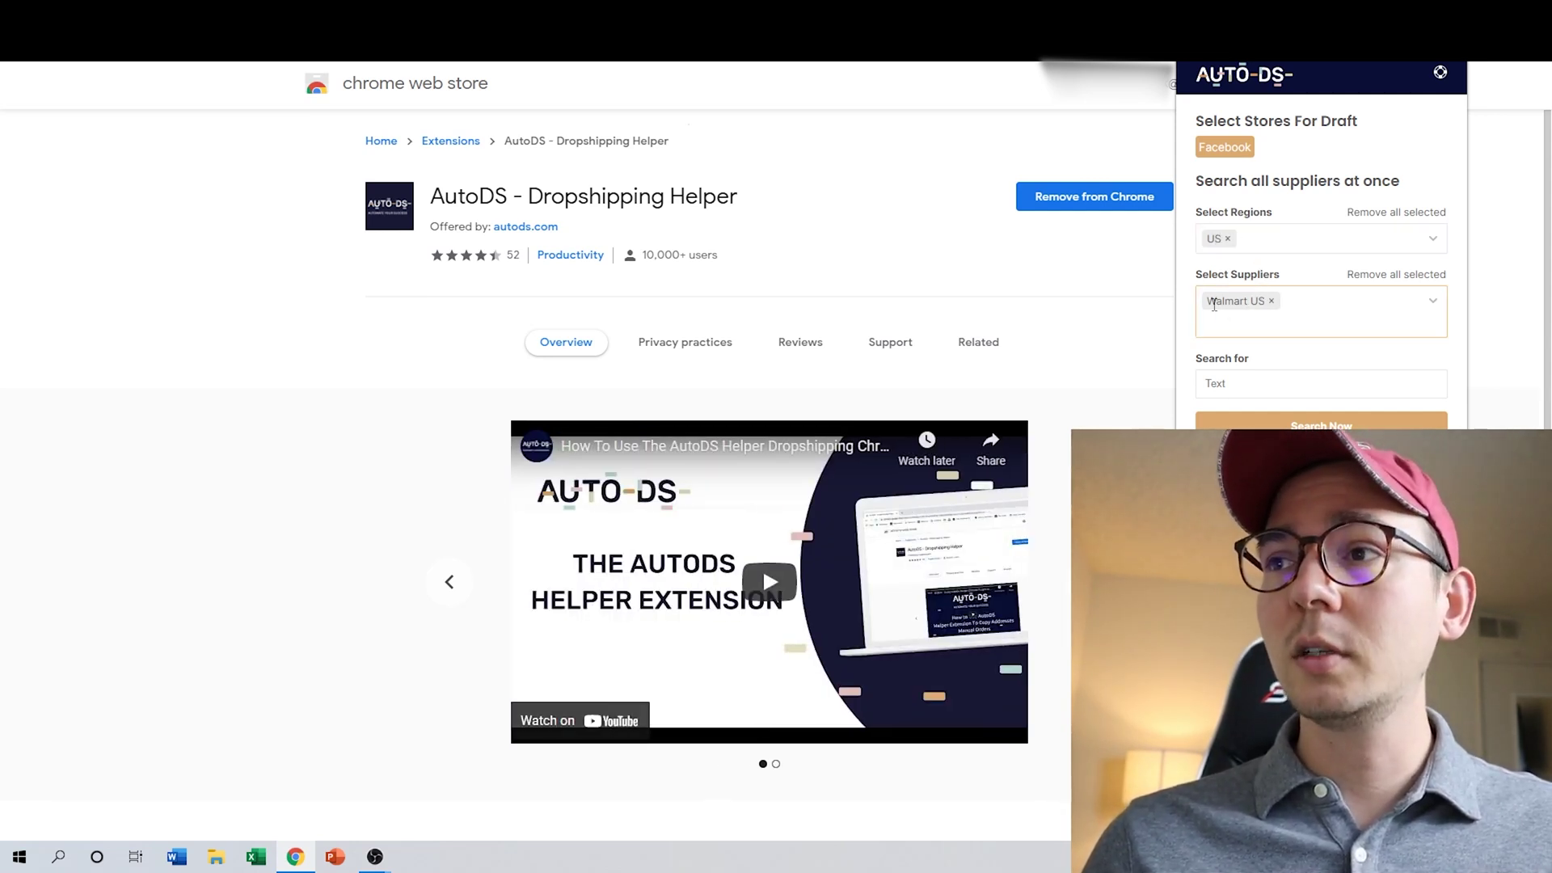
Step: Focus the Search for field in the AutoDS extension panel
click(1220, 389)
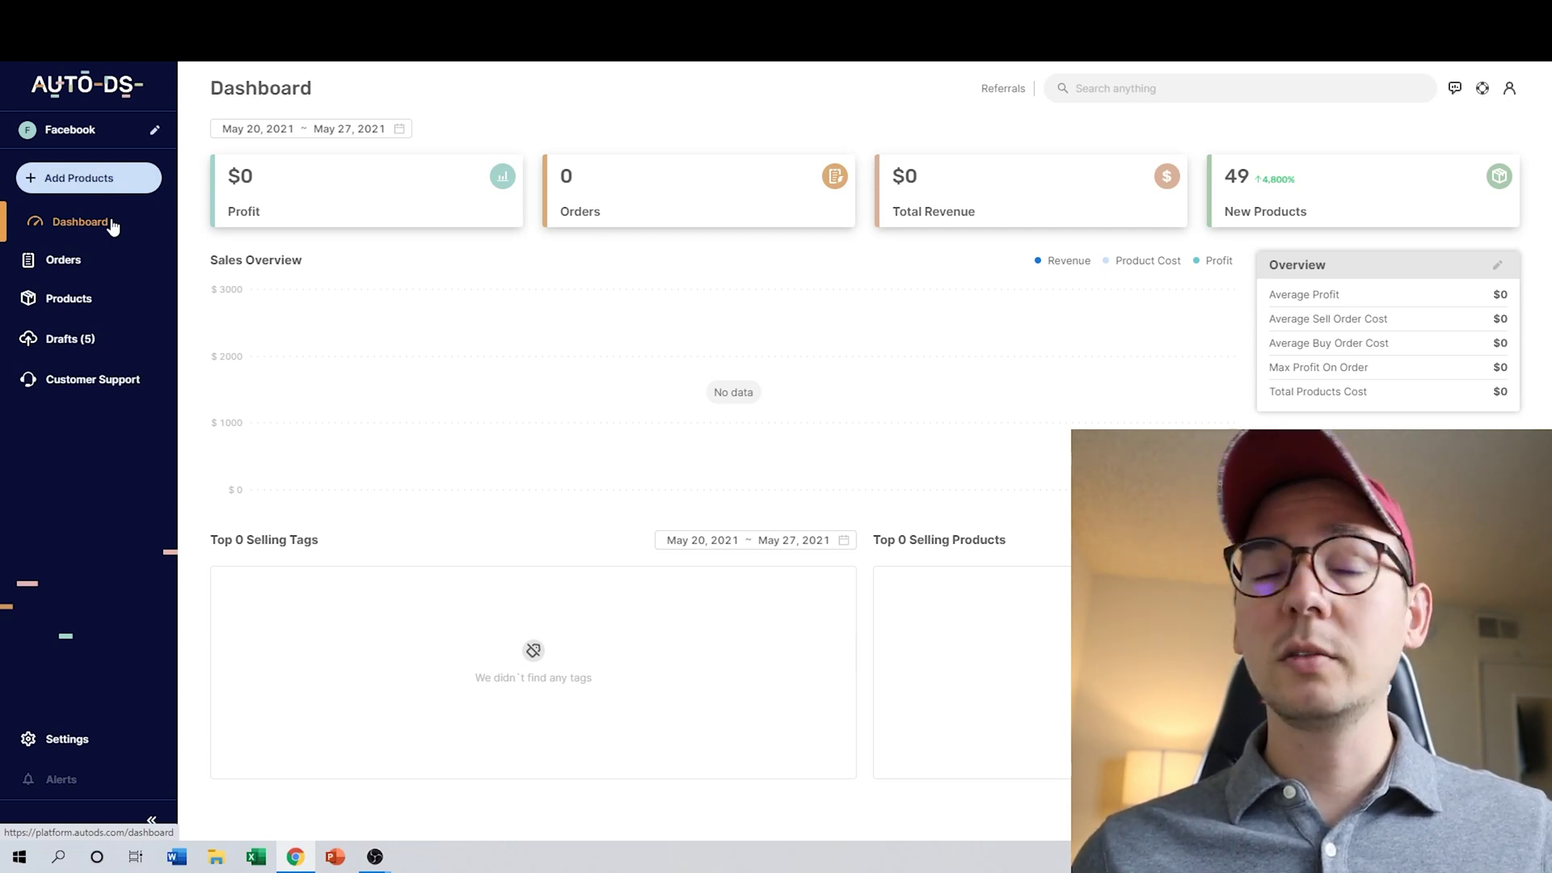
Step: Review the imported Products list and a product's Walmart source page, then go to Store Settings
click(64, 301)
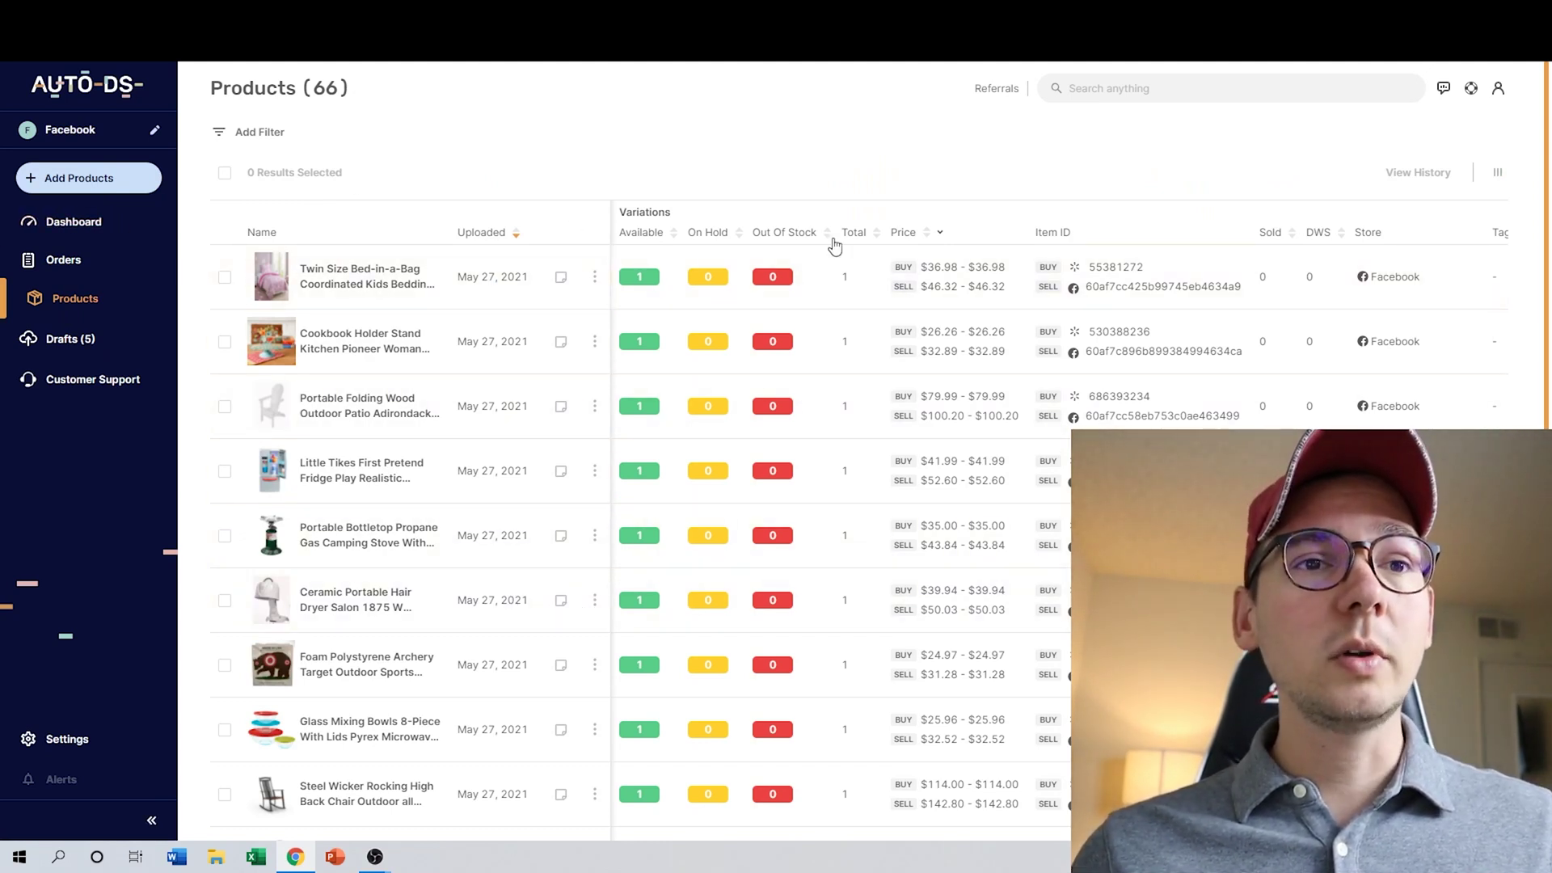
click(1101, 272)
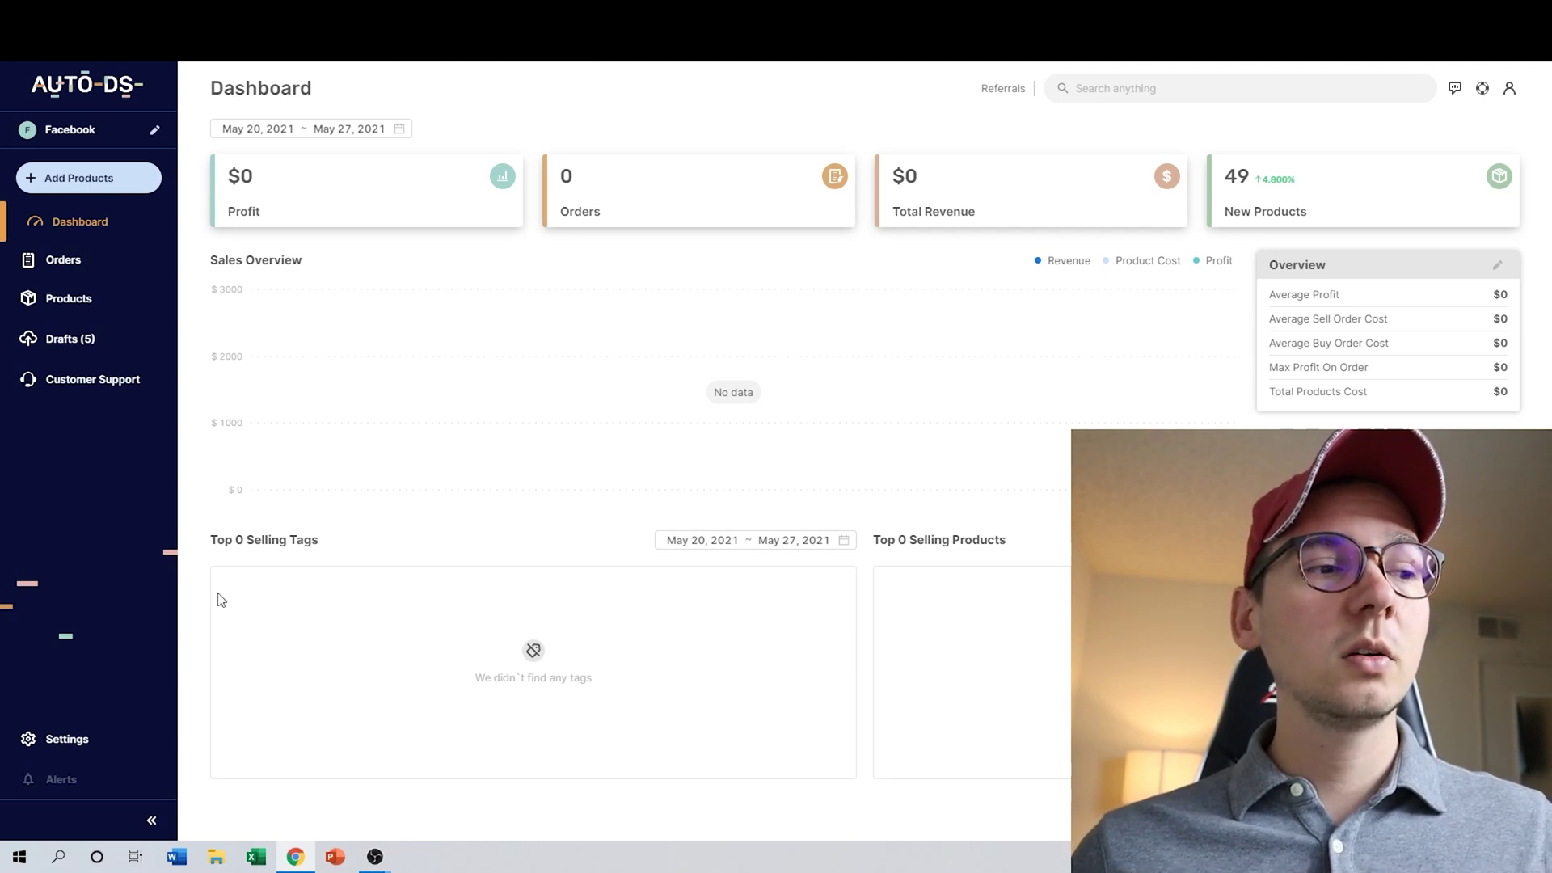
click(73, 740)
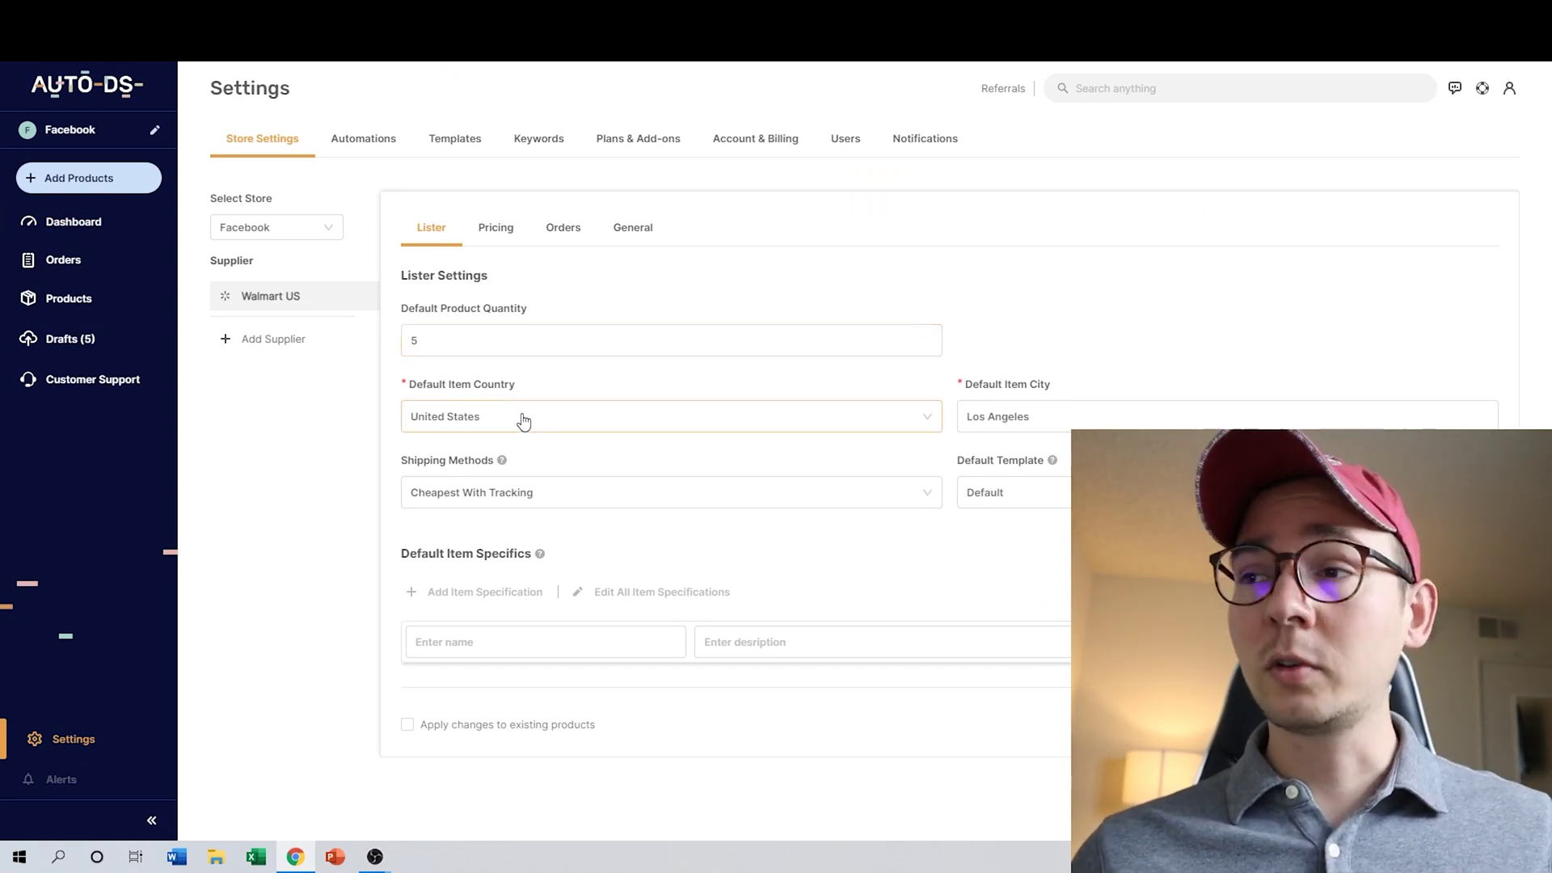
Step: Keep Cheapest With Tracking shipping, review the default template choices, and move to Pricing
click(504, 505)
click(505, 505)
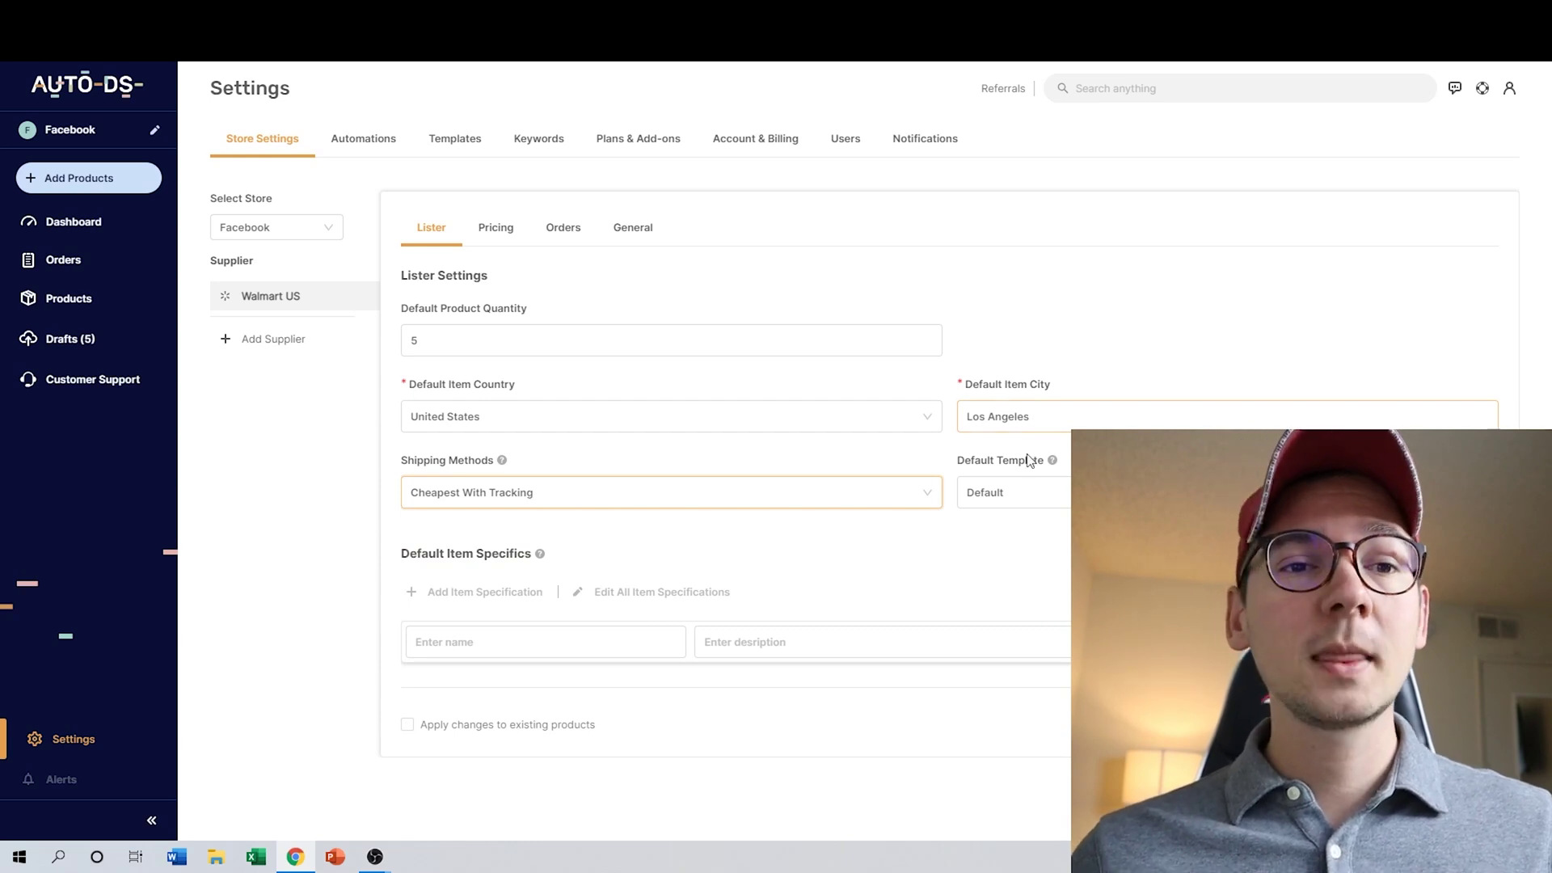
click(1025, 500)
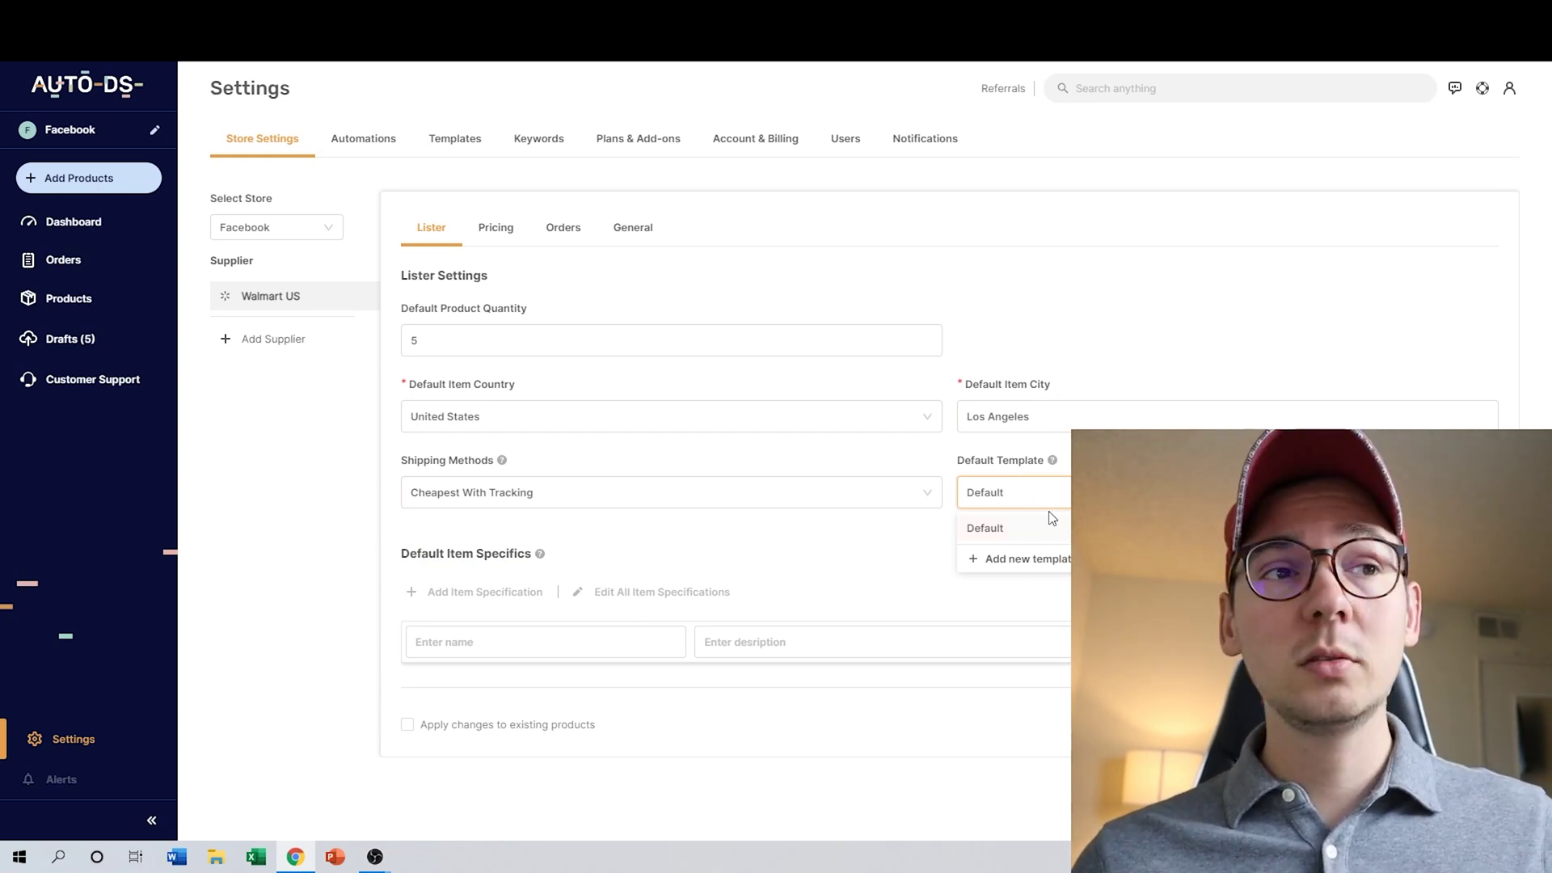
click(488, 235)
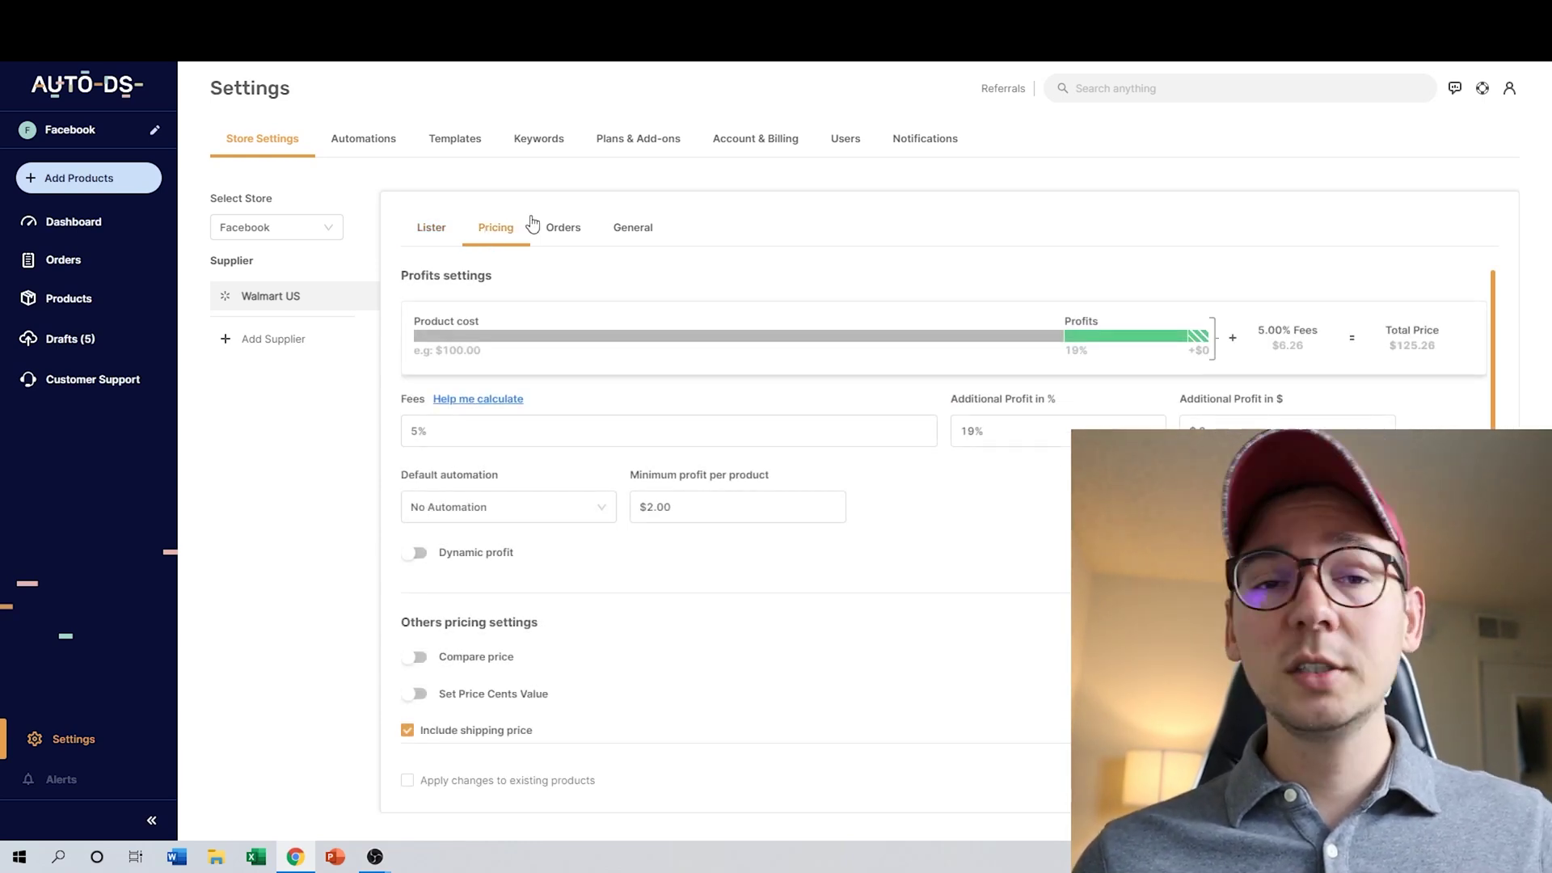
Step: Set Additional Profit in % to 25 and clear the $1 fixed additional profit
click(417, 430)
drag(417, 430, 394, 441)
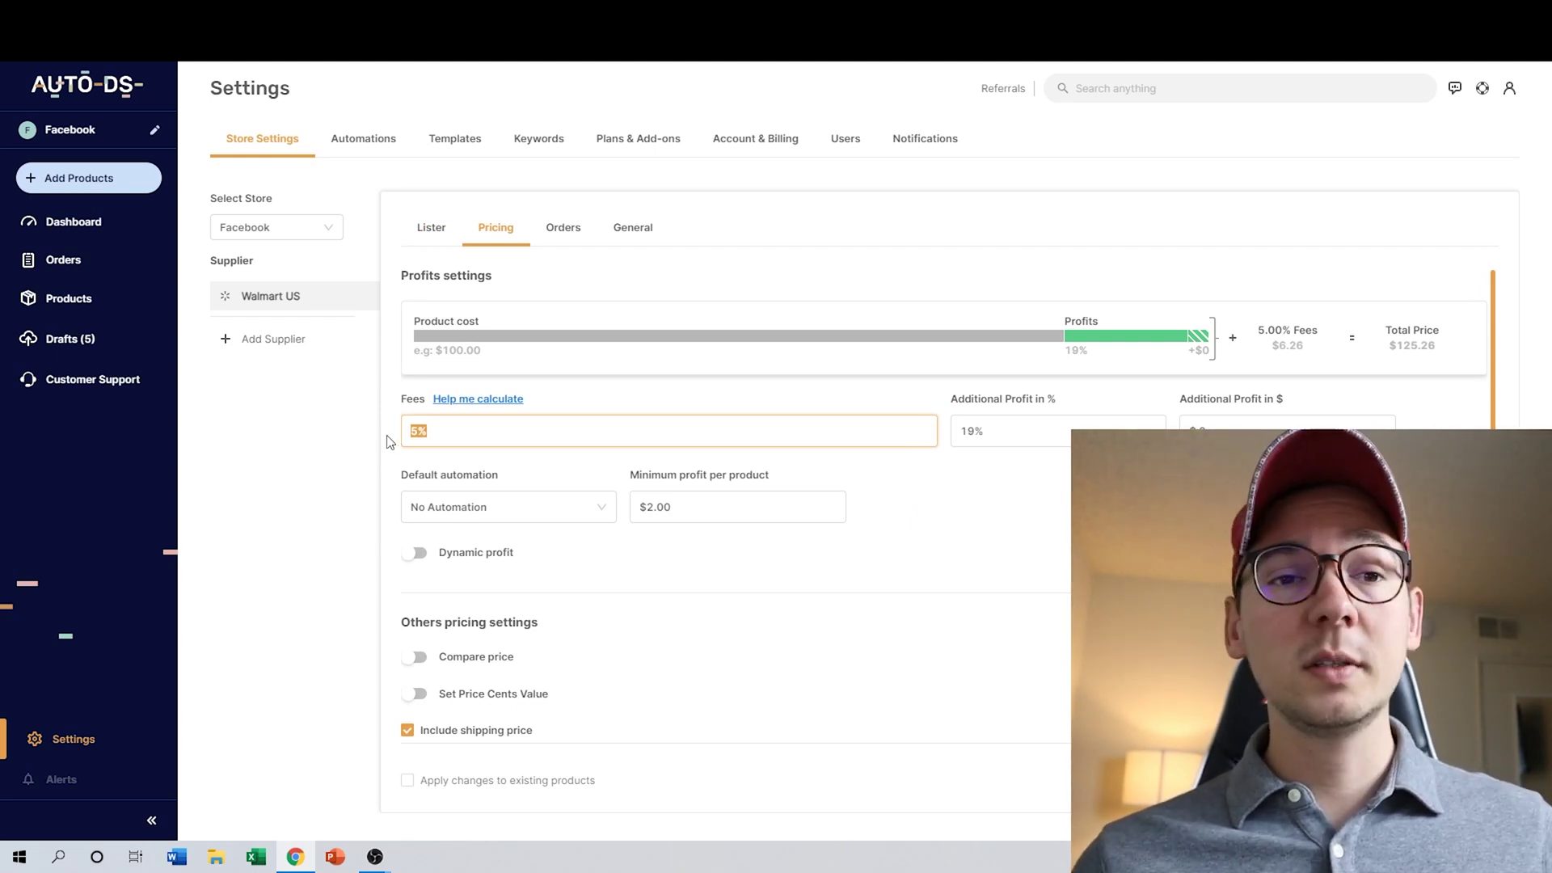
double_click(970, 433)
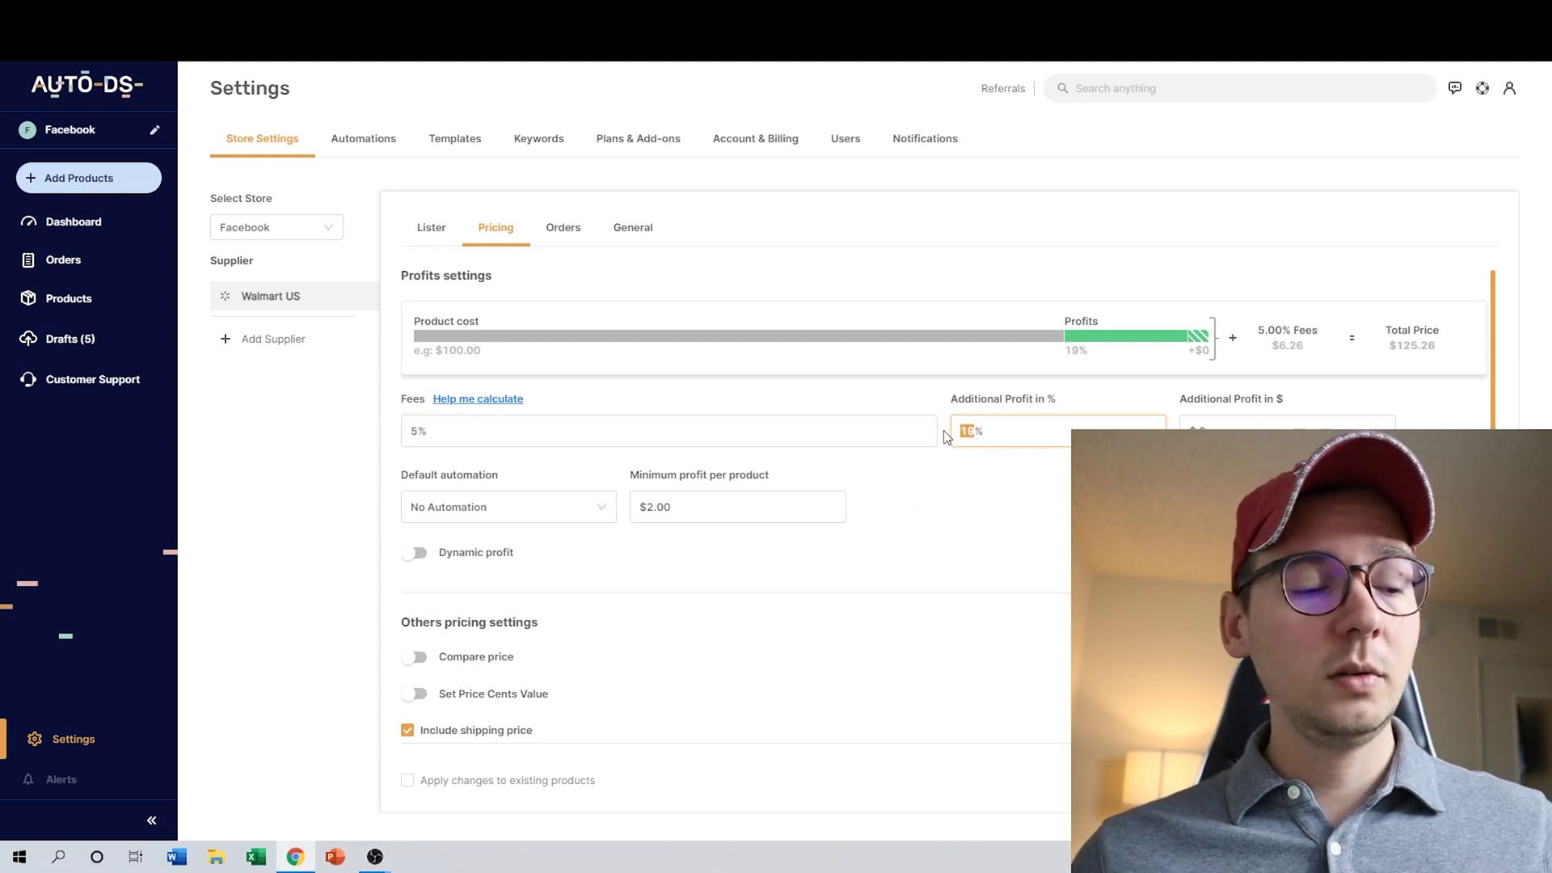
text(25)
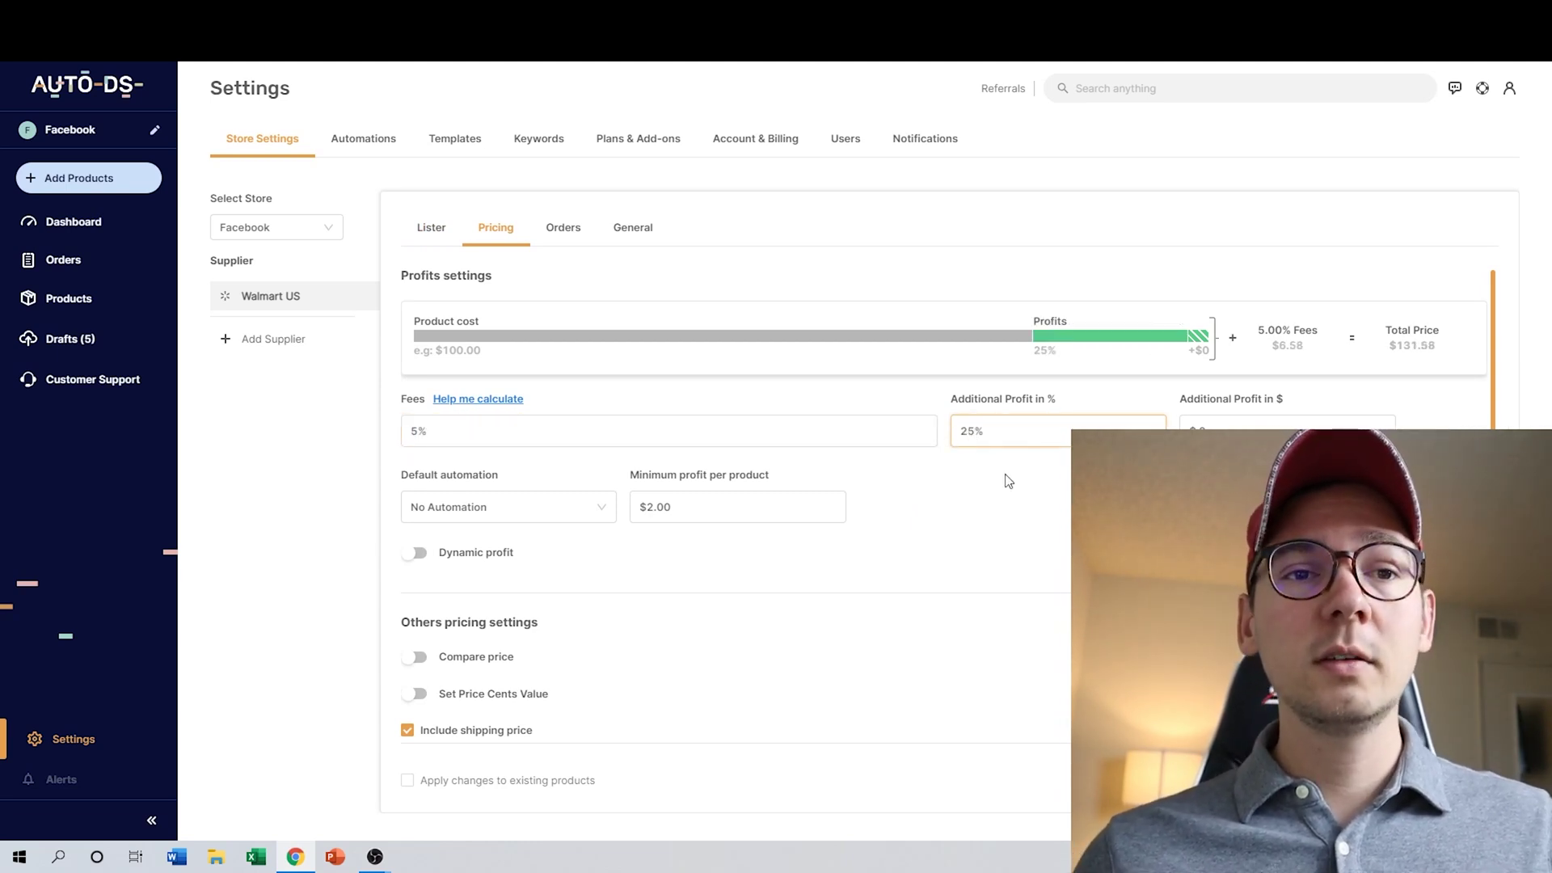
click(1009, 481)
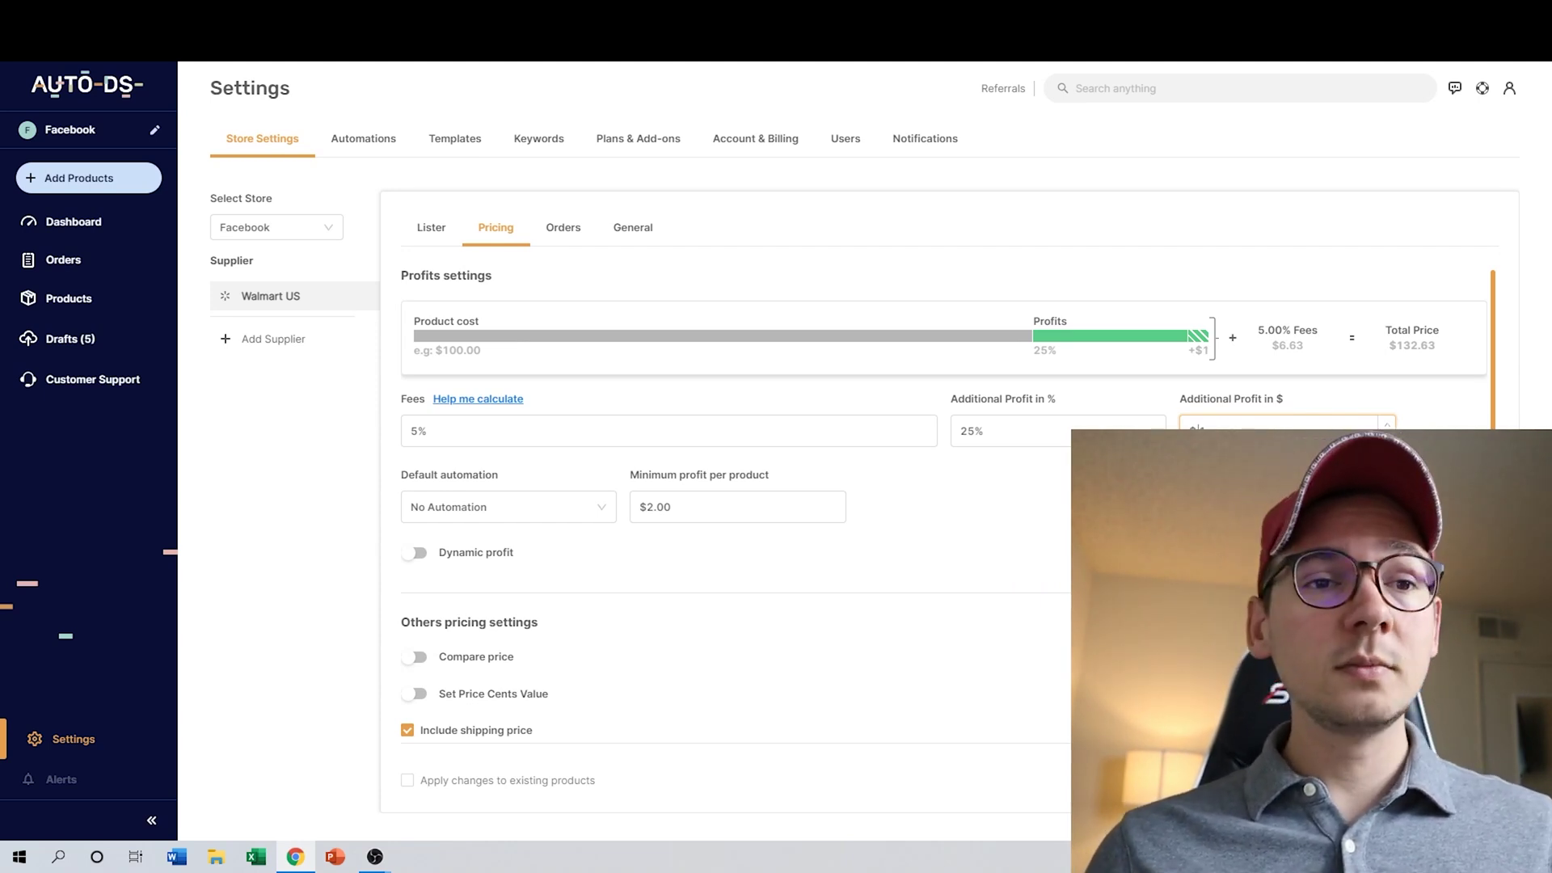
key(BackSpace)
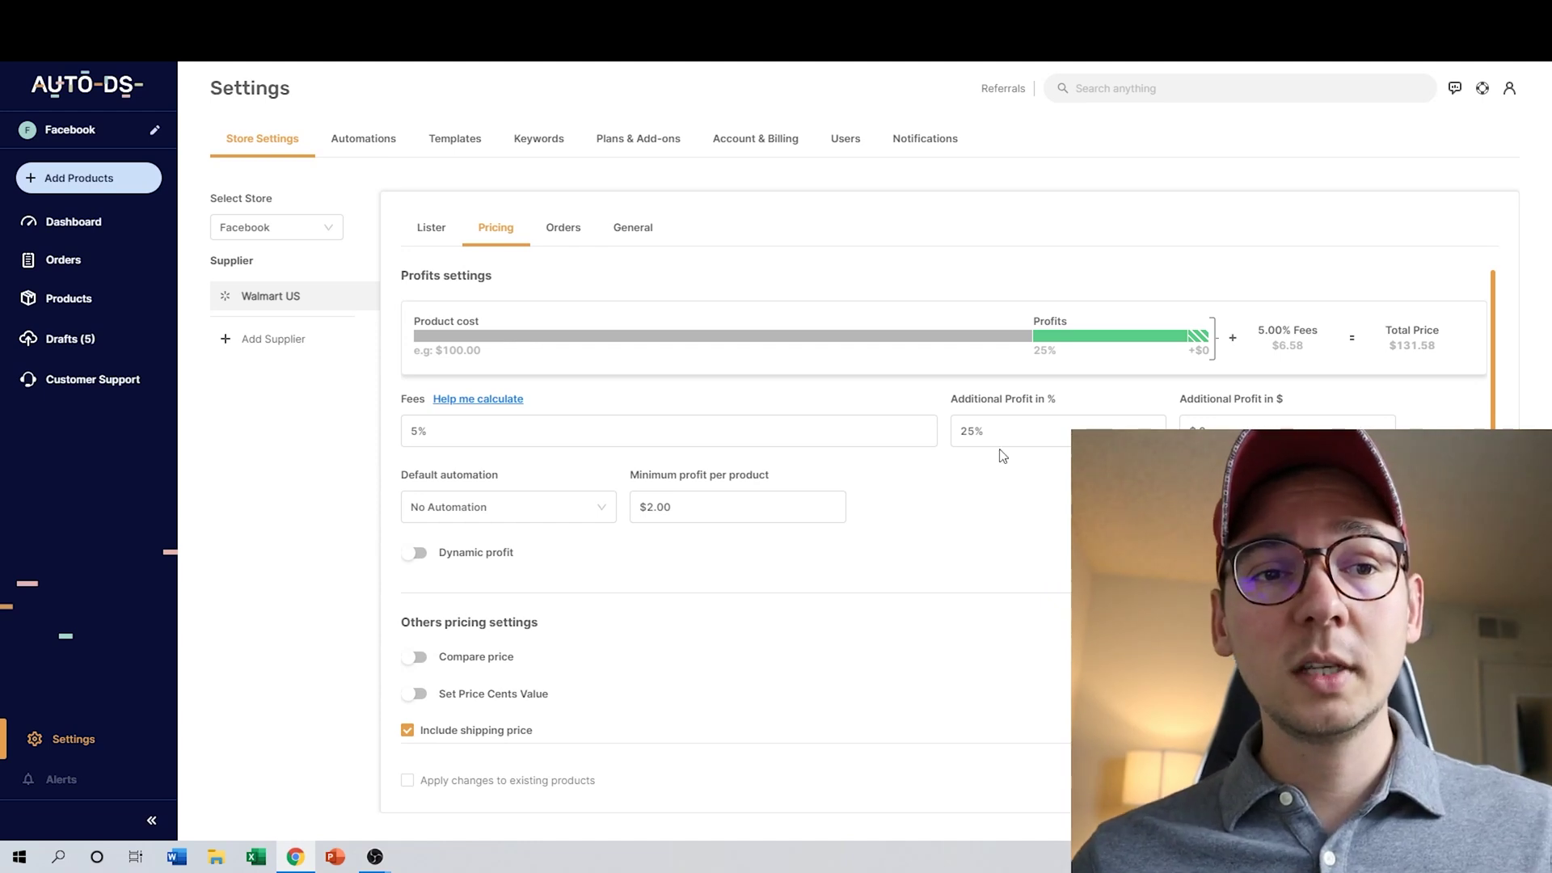
Step: Retype the additional profit percentage, trying 19 before entering 25 again
double_click(974, 428)
text(19)
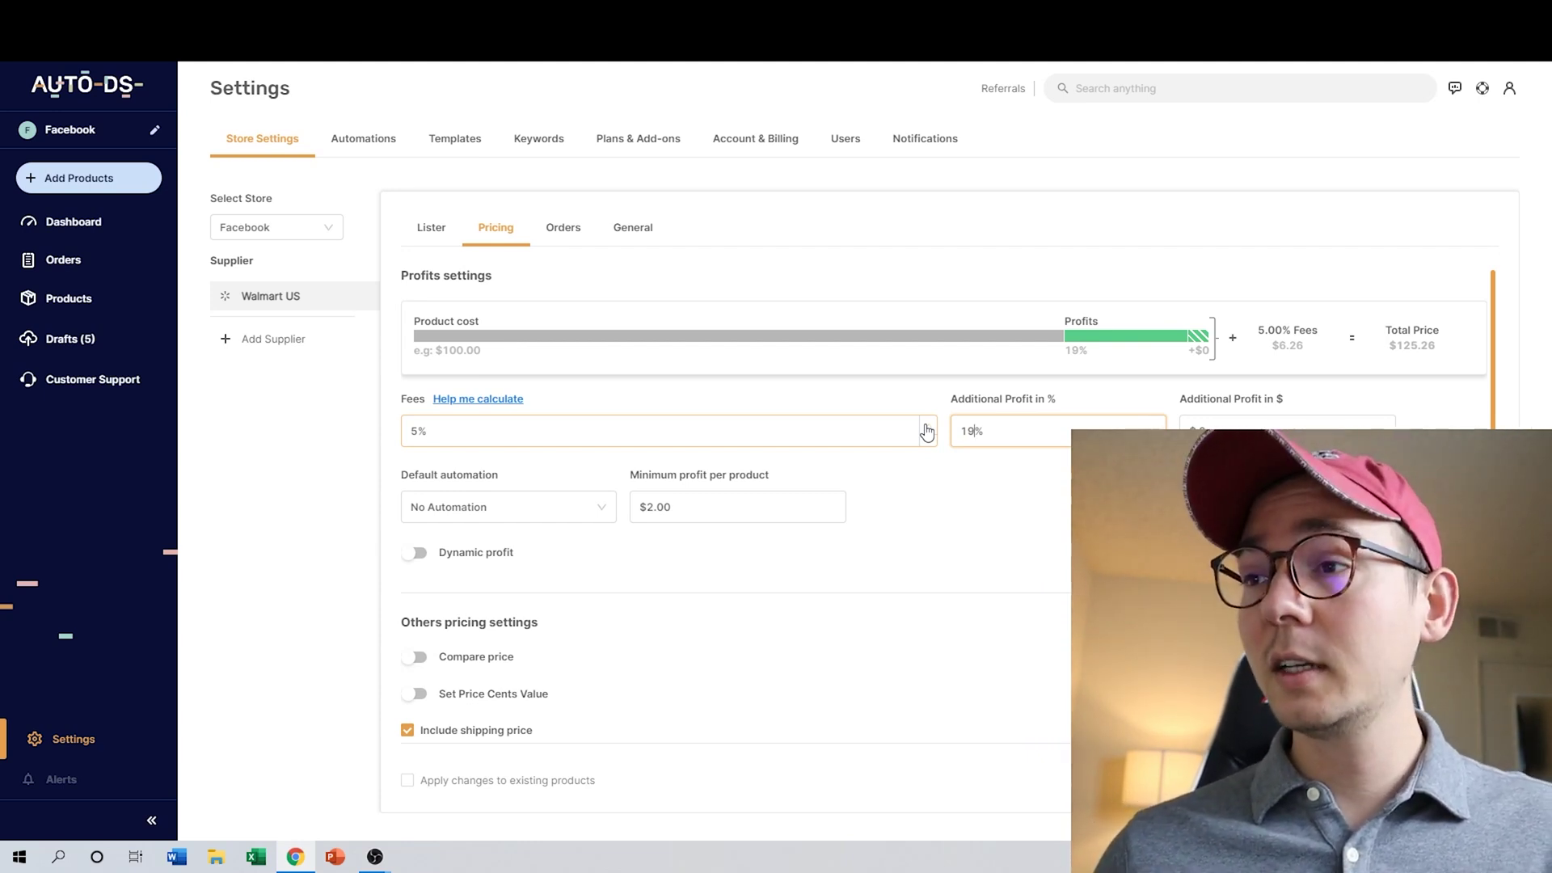
key(BackSpace)
key(BackSpace)
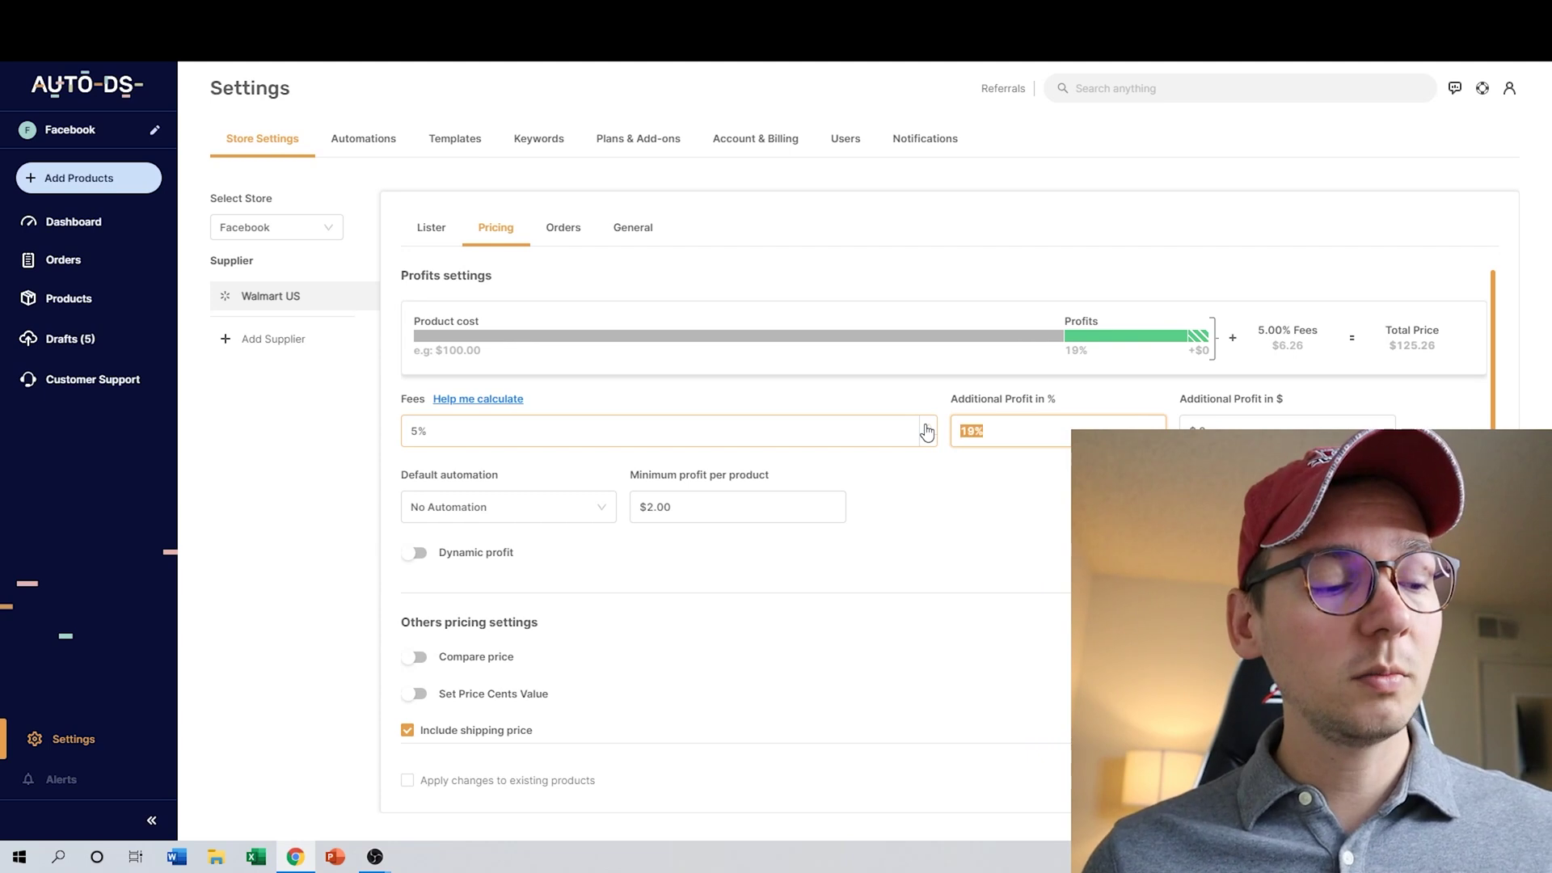
text(25)
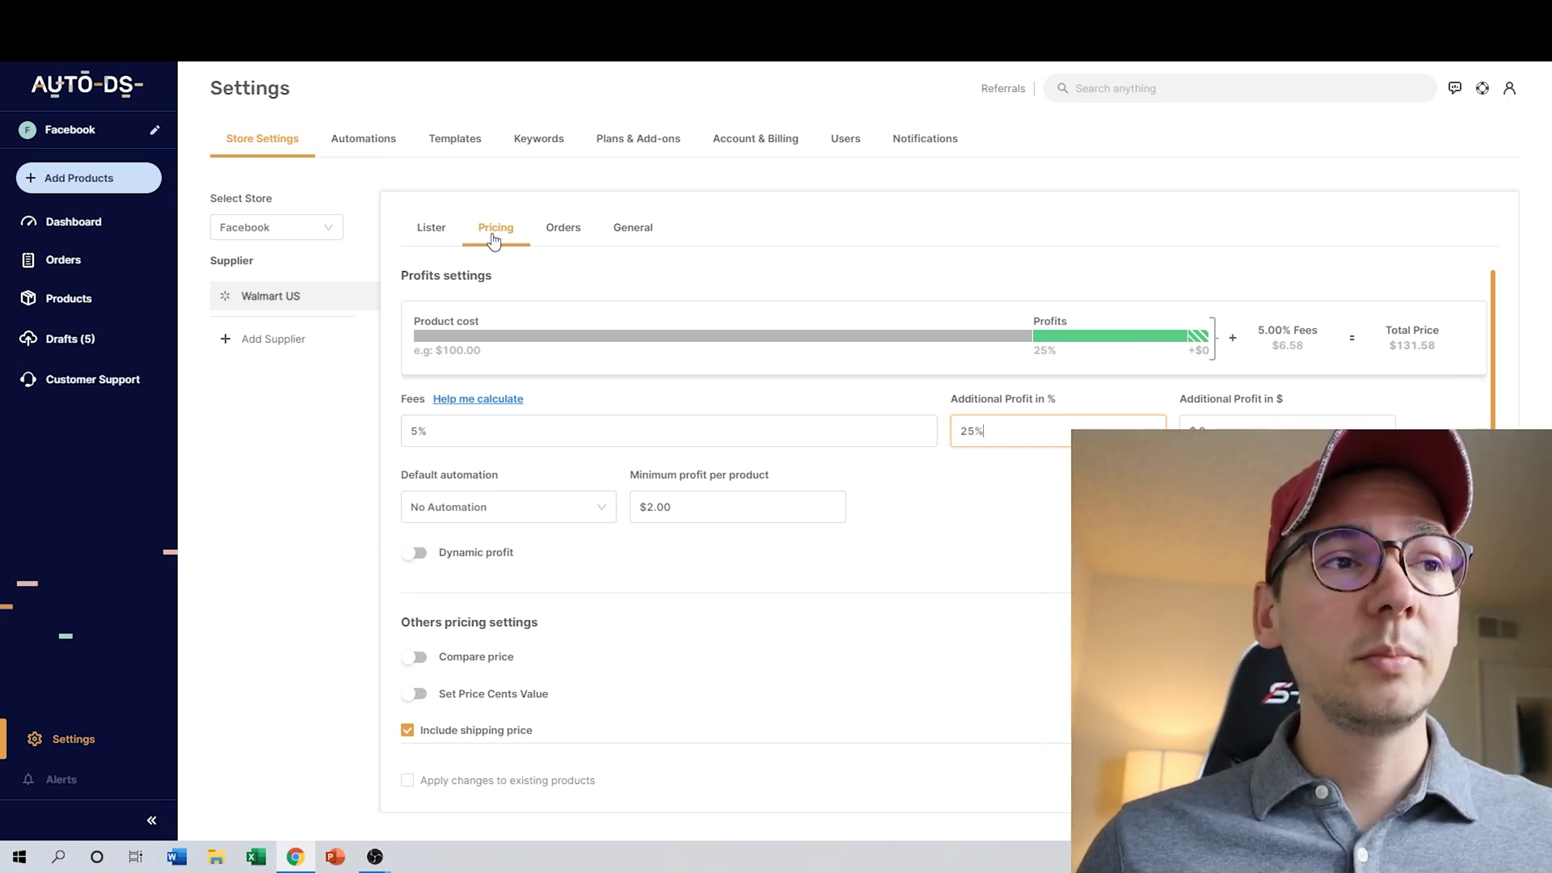
Step: Edit the Default listing template and delete all of its existing text
click(463, 151)
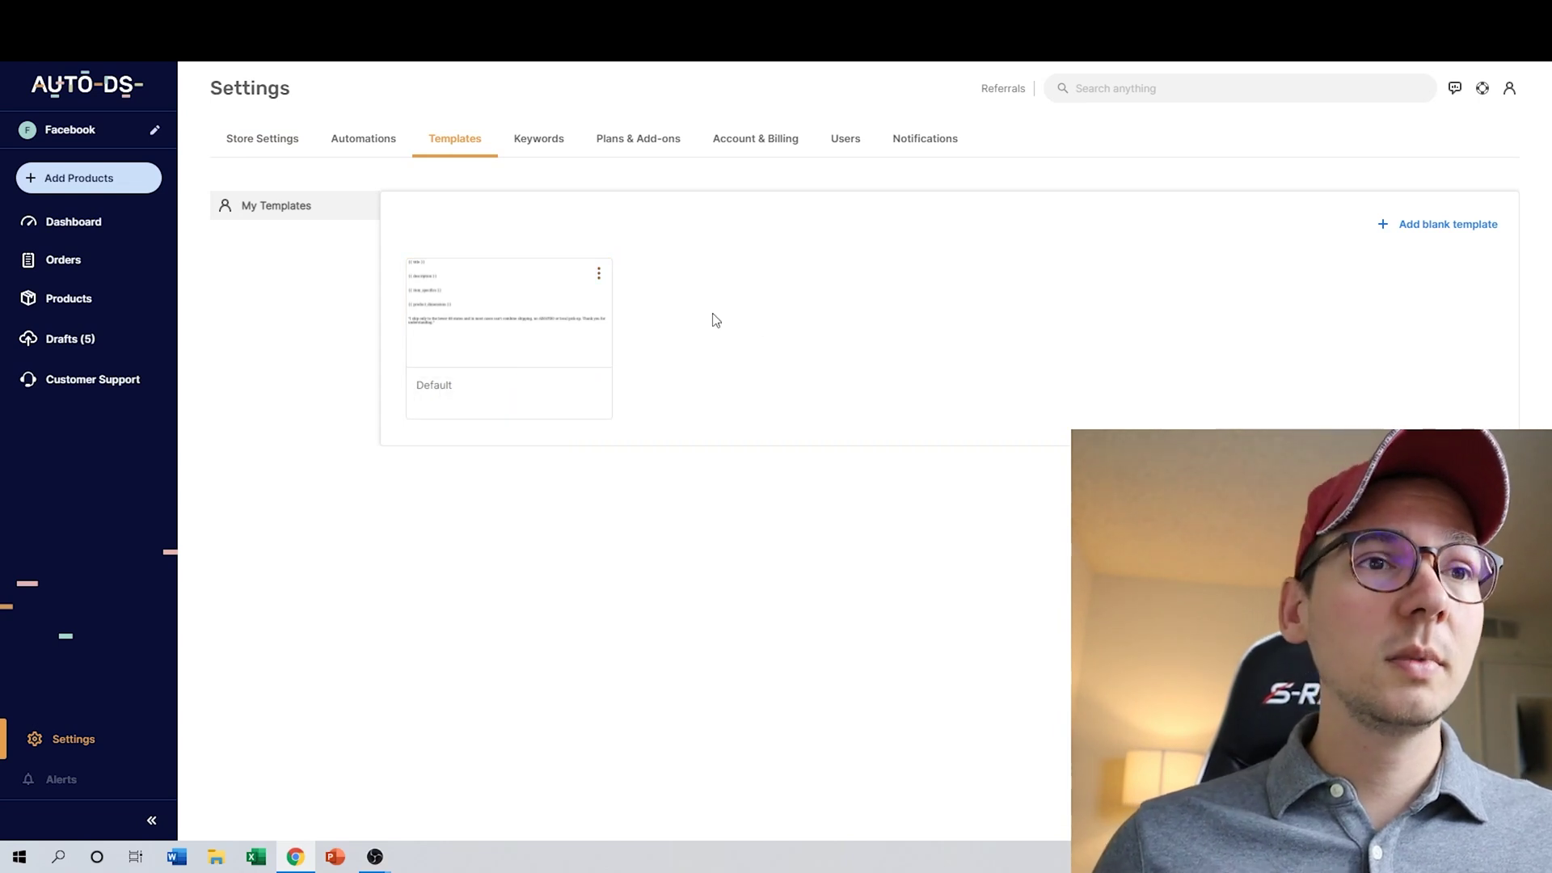
mouse_move(543, 329)
click(549, 398)
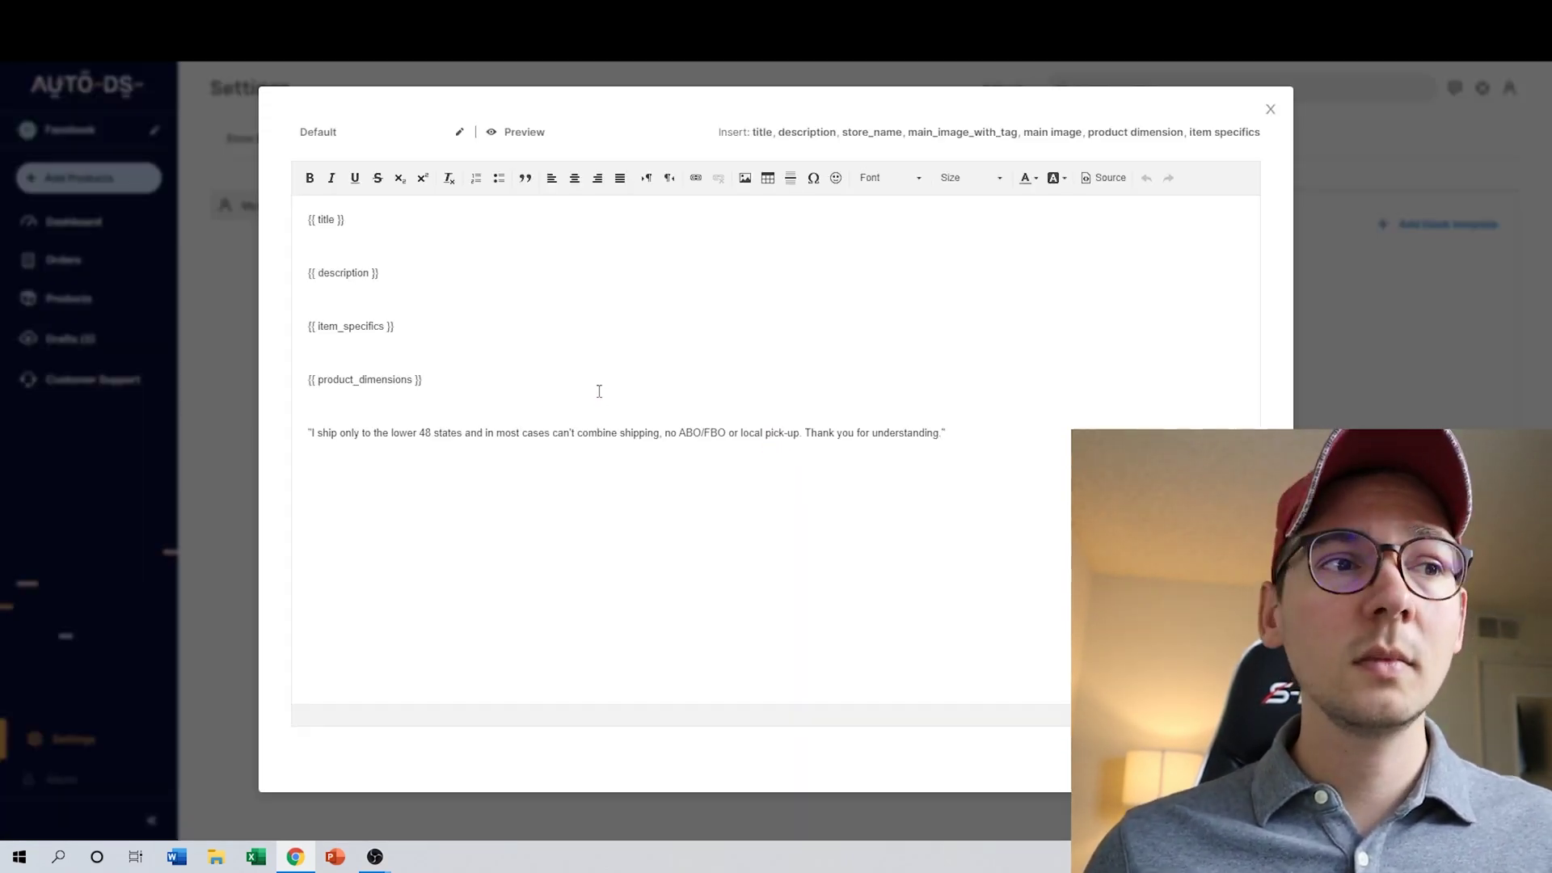
drag(391, 217, 300, 219)
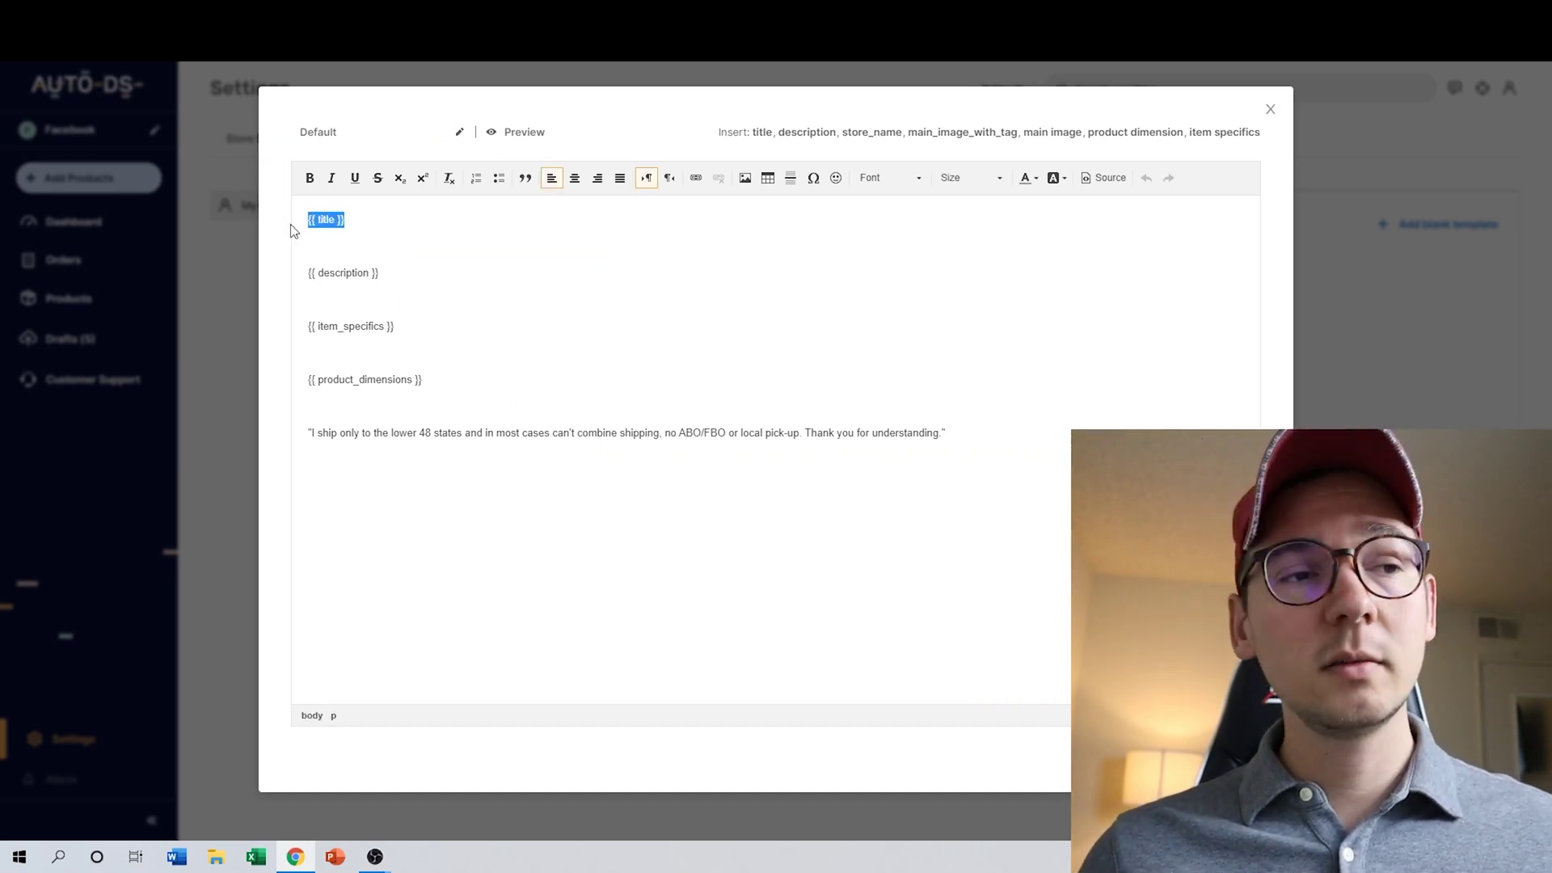
drag(400, 277, 277, 279)
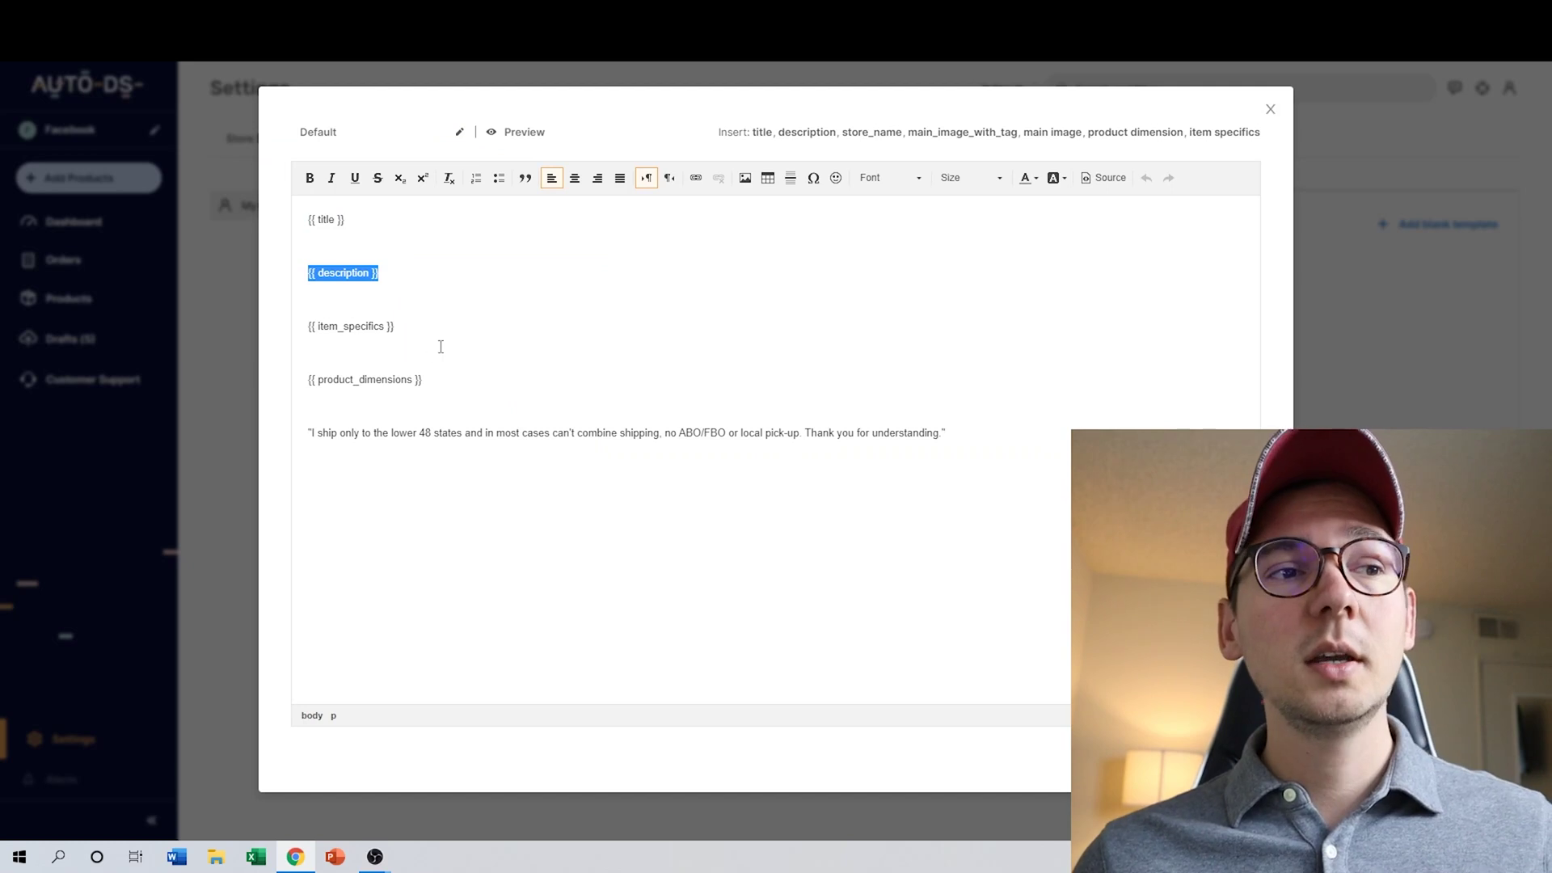
drag(438, 333, 328, 327)
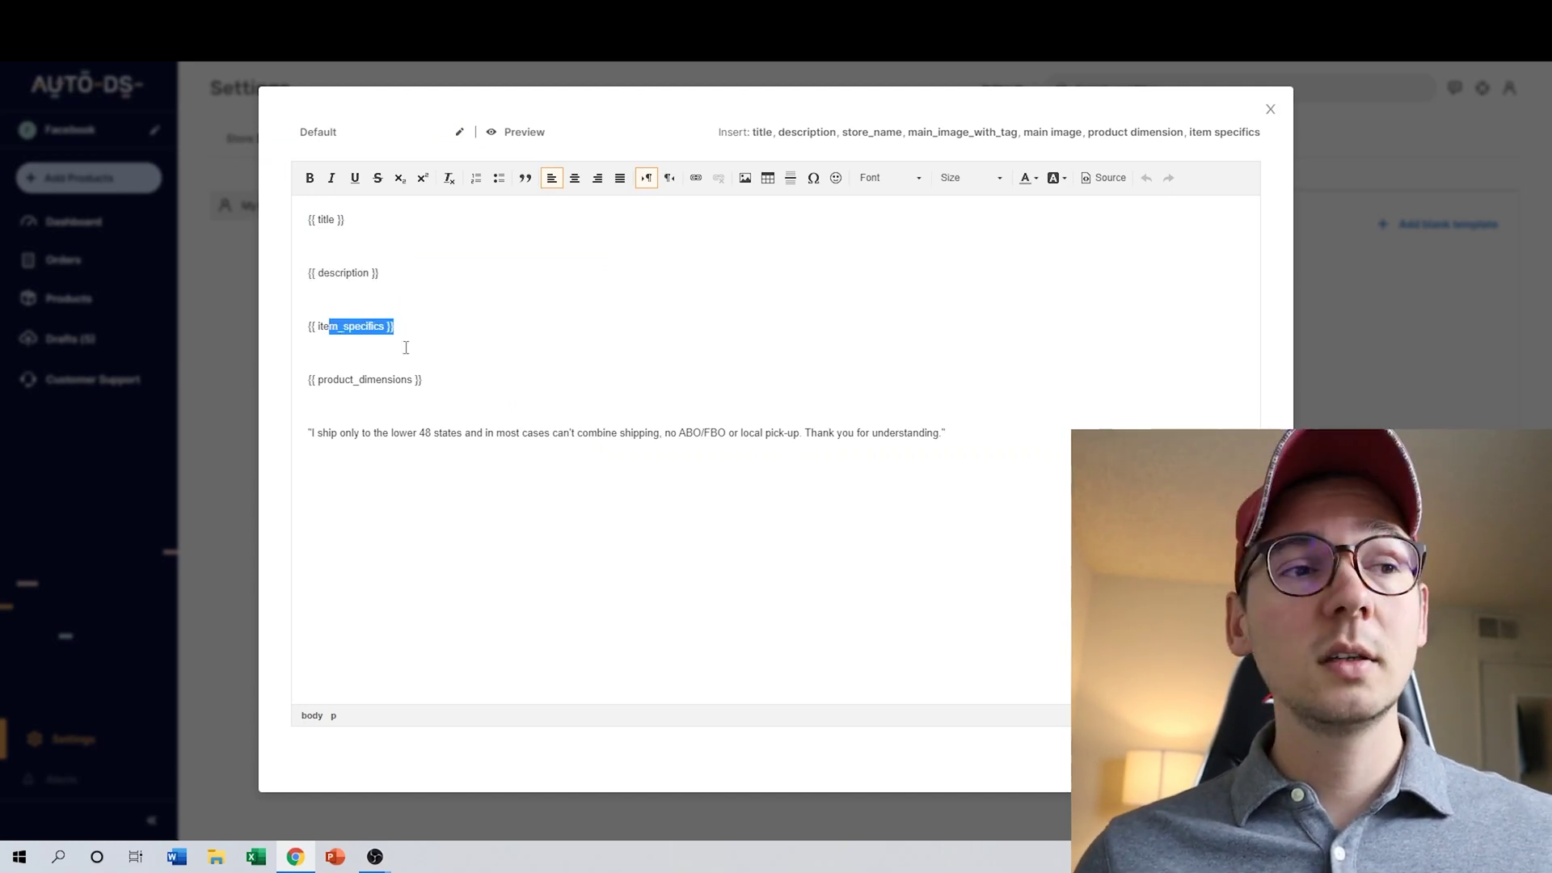
drag(423, 380, 300, 383)
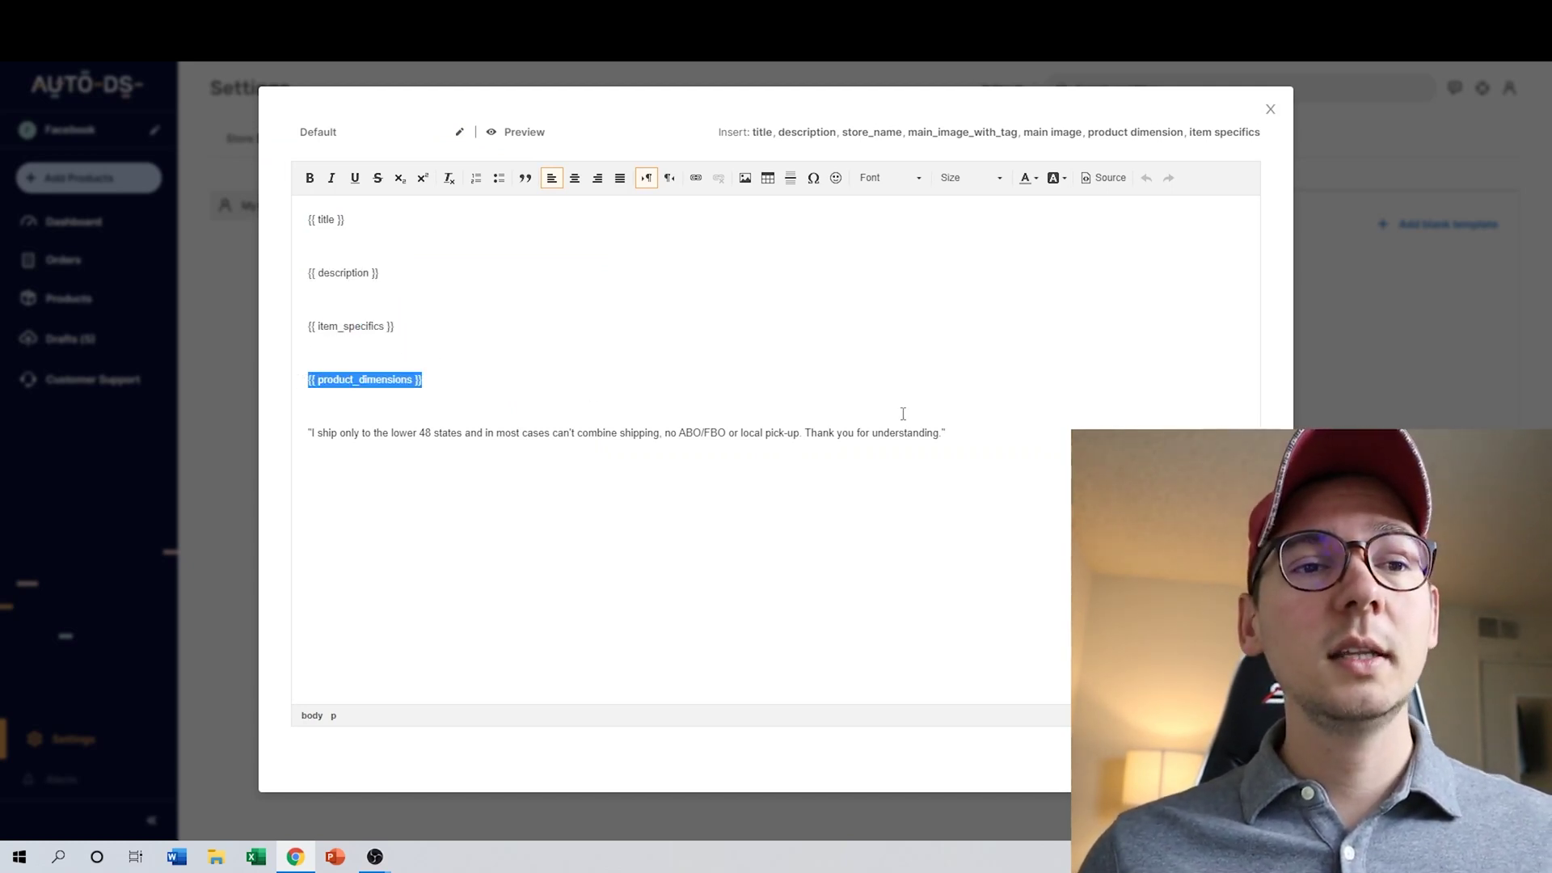
drag(971, 425, 314, 459)
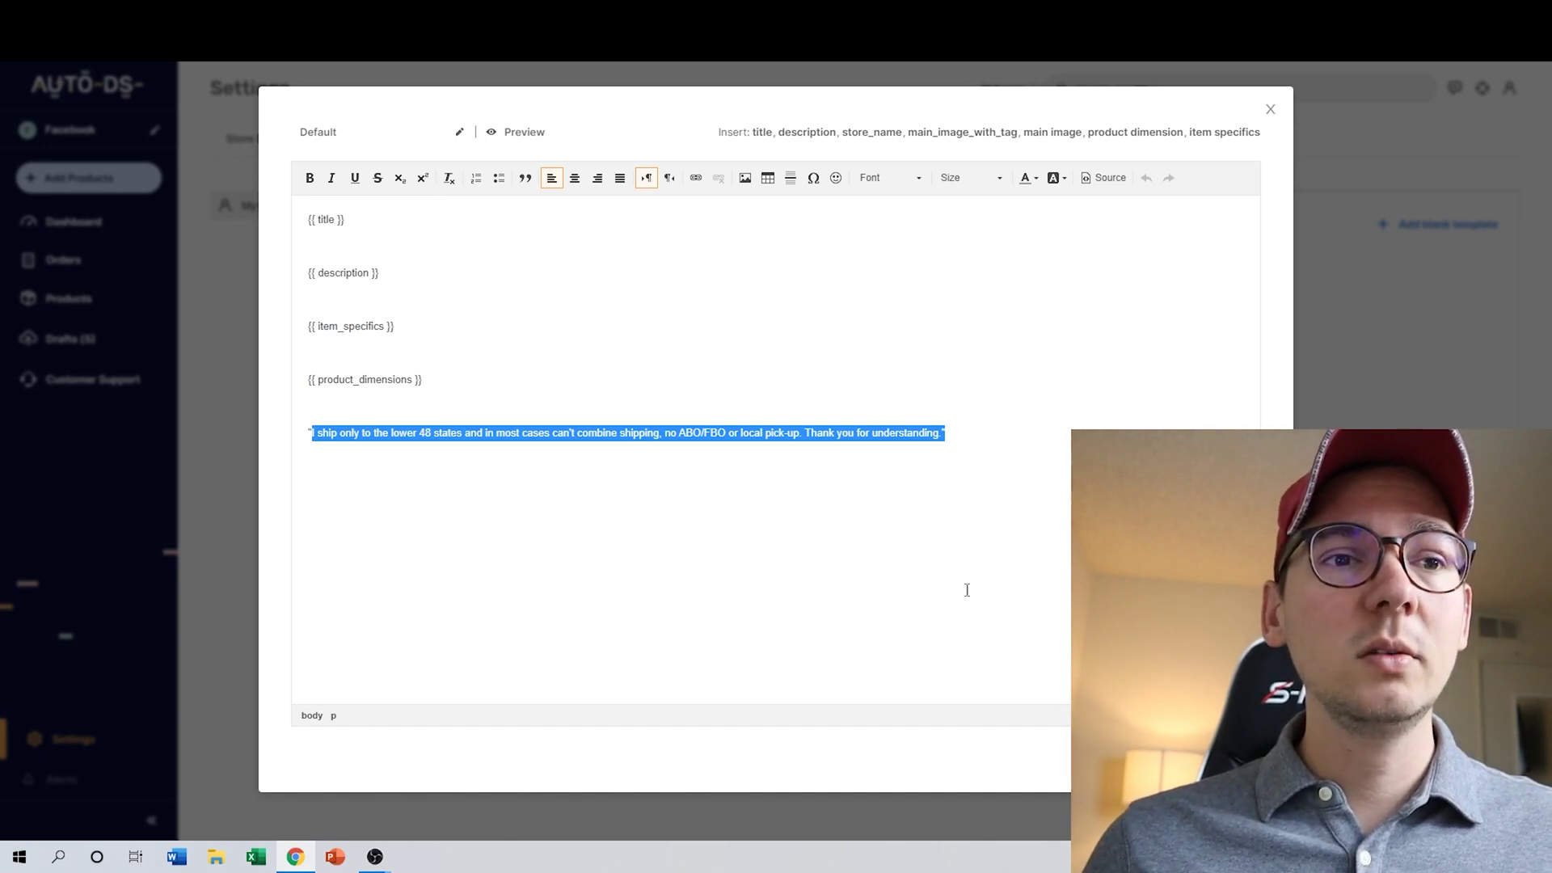
drag(1041, 457, 209, 204)
key(Delete)
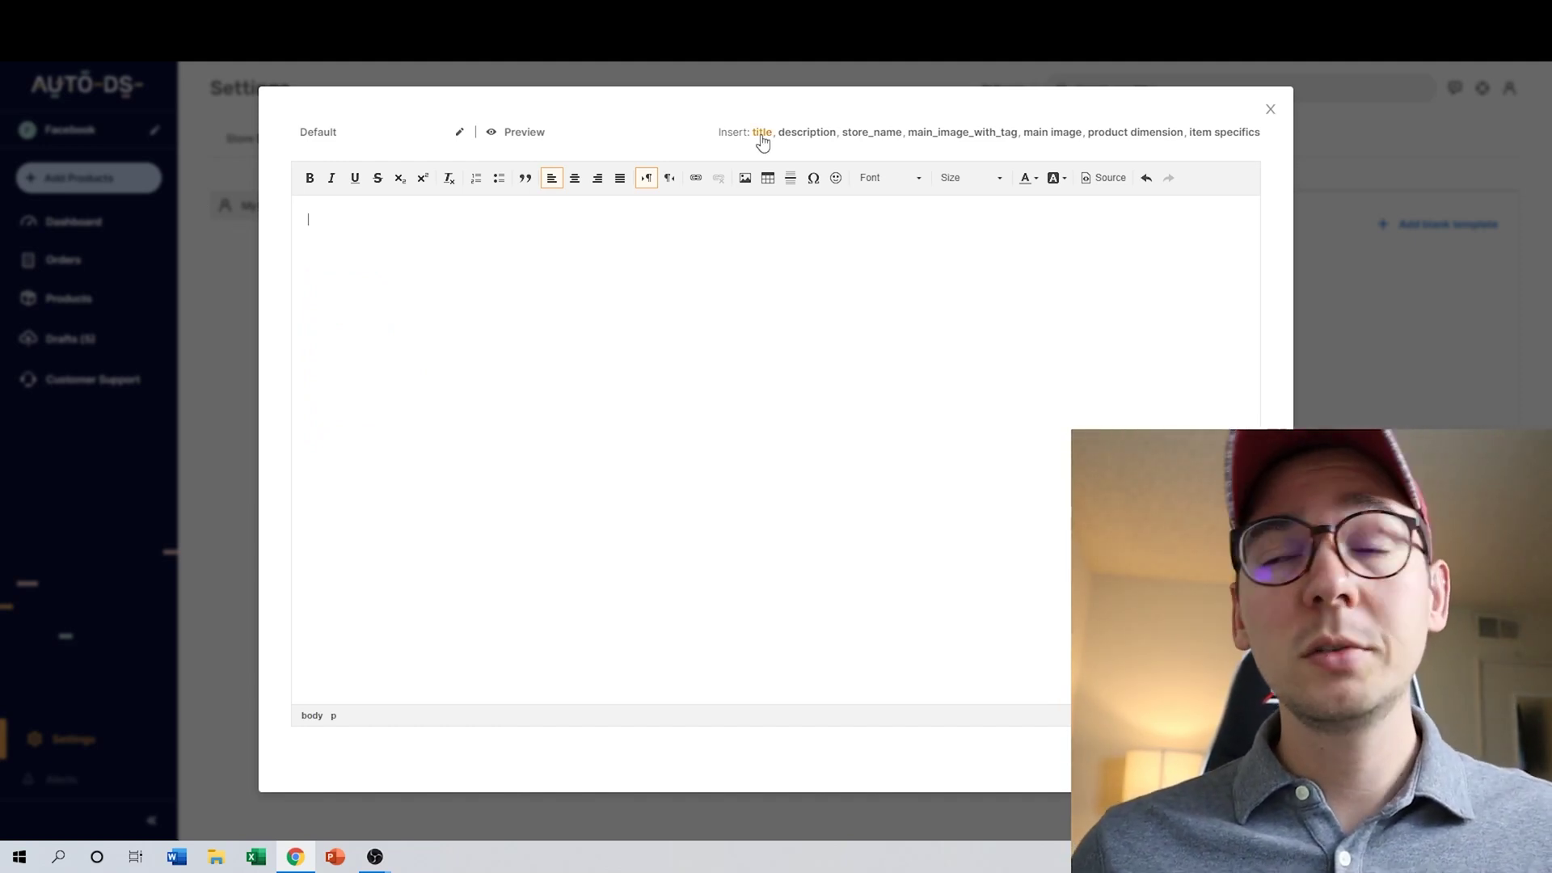
Step: Insert title, description, product dimensions and item specifics placeholders, then add 'I only ship to 48 states blah blabh'
click(762, 135)
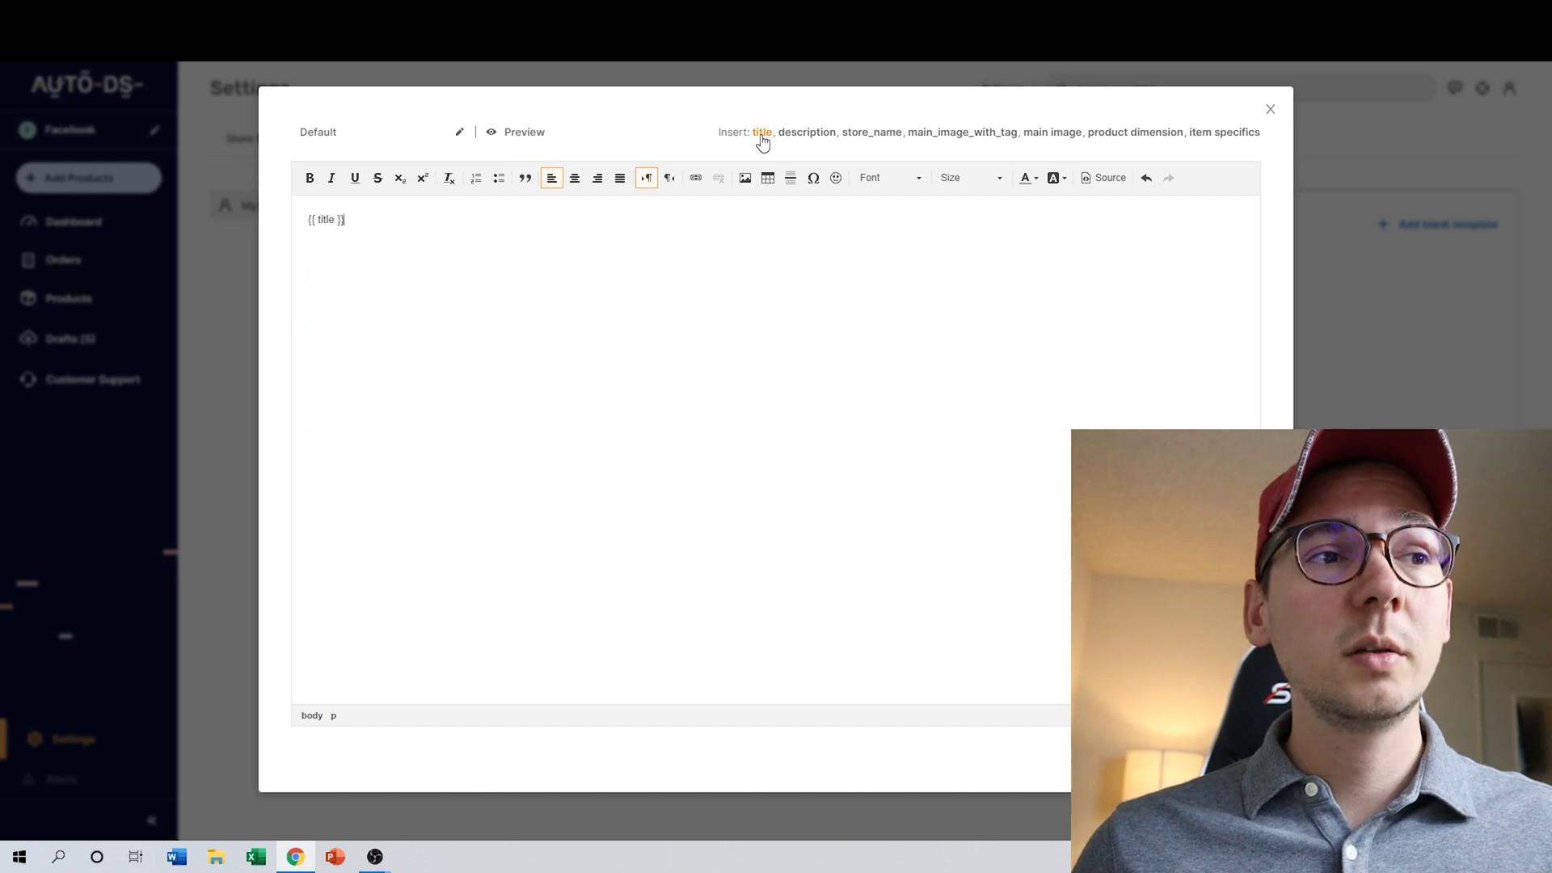
click(822, 136)
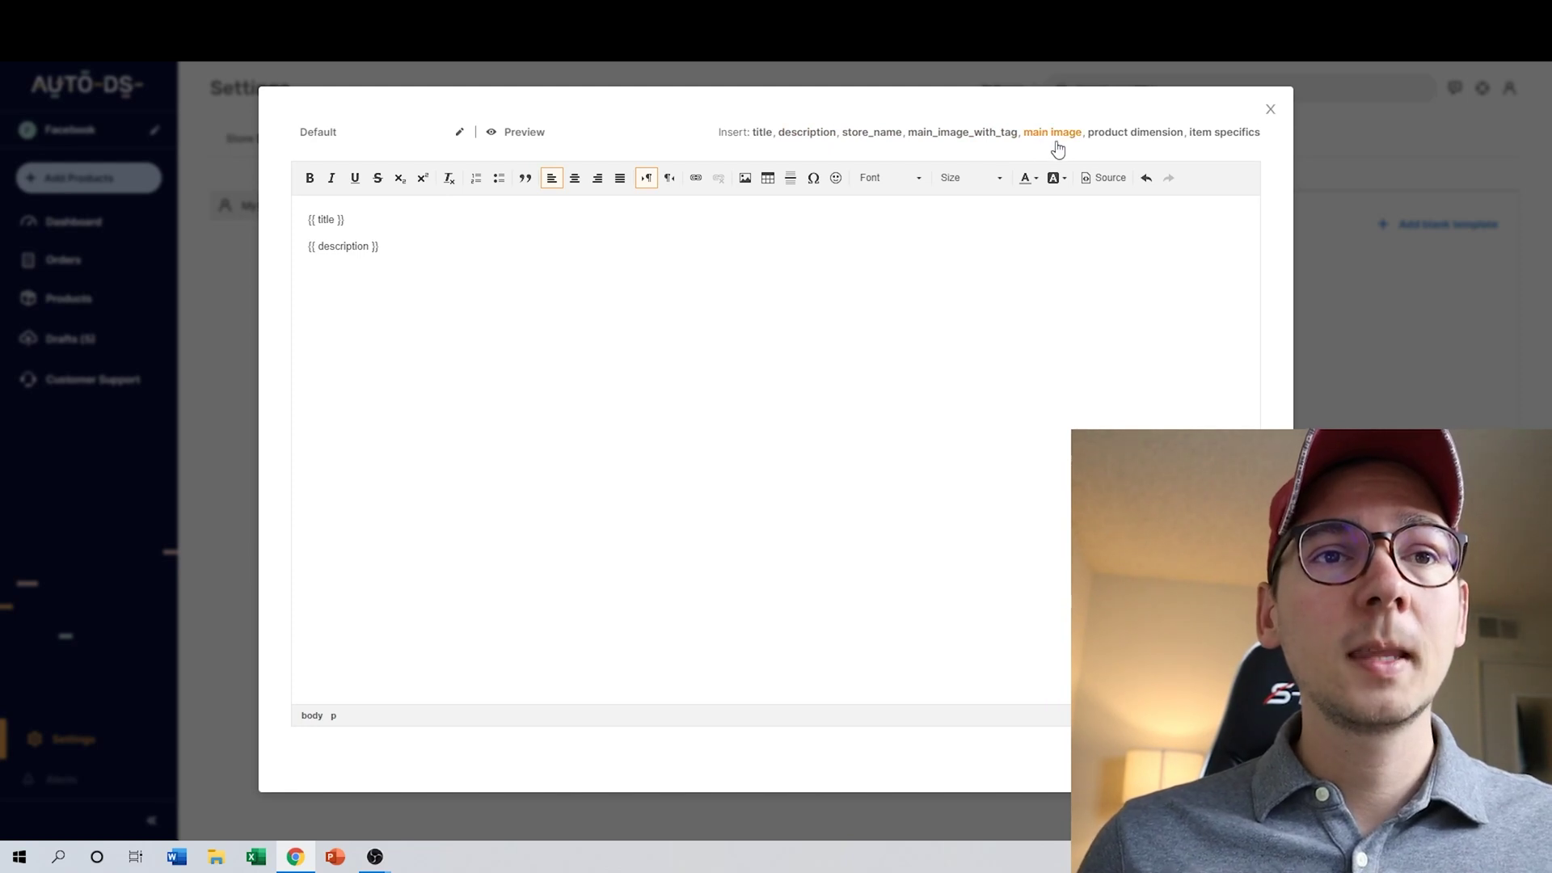
click(1119, 131)
click(1218, 137)
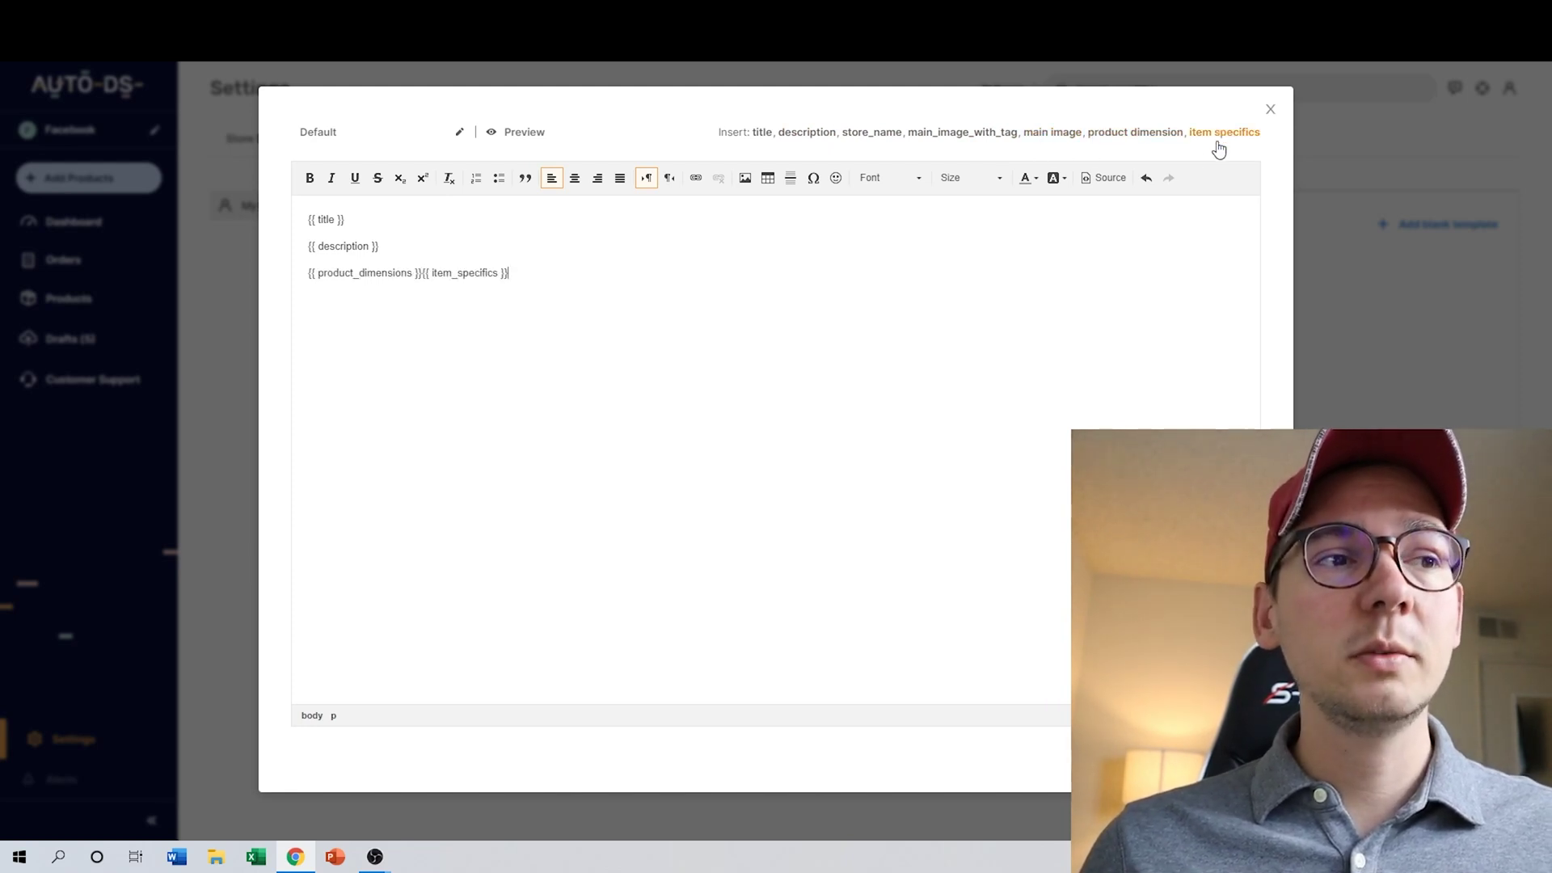
click(414, 272)
key(Return)
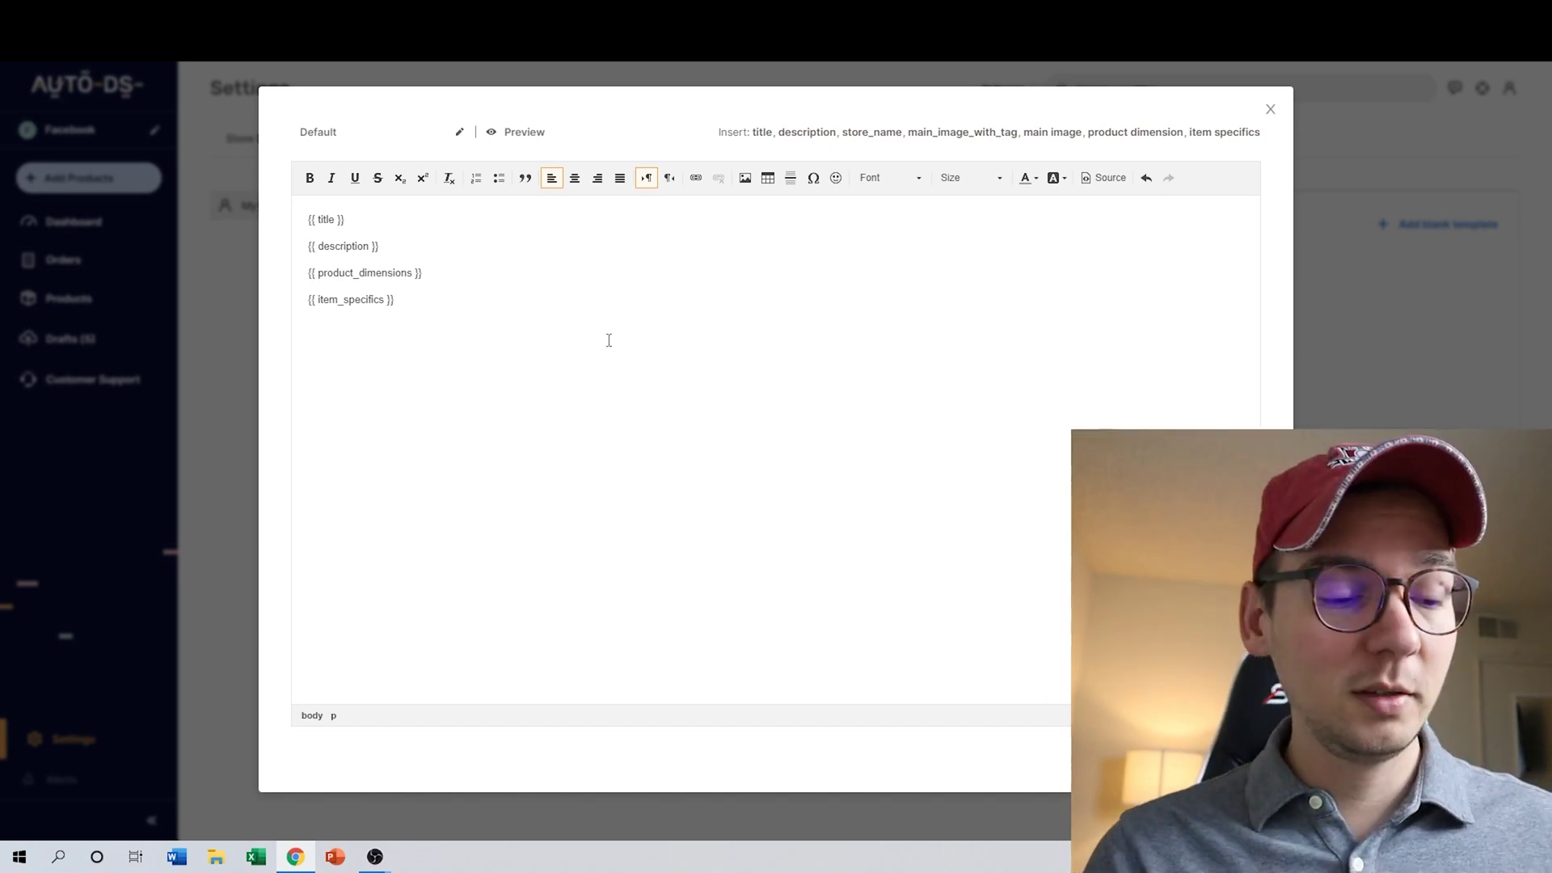
key(Return)
key(Return)
text(I only ship to 48 states blah blabh)
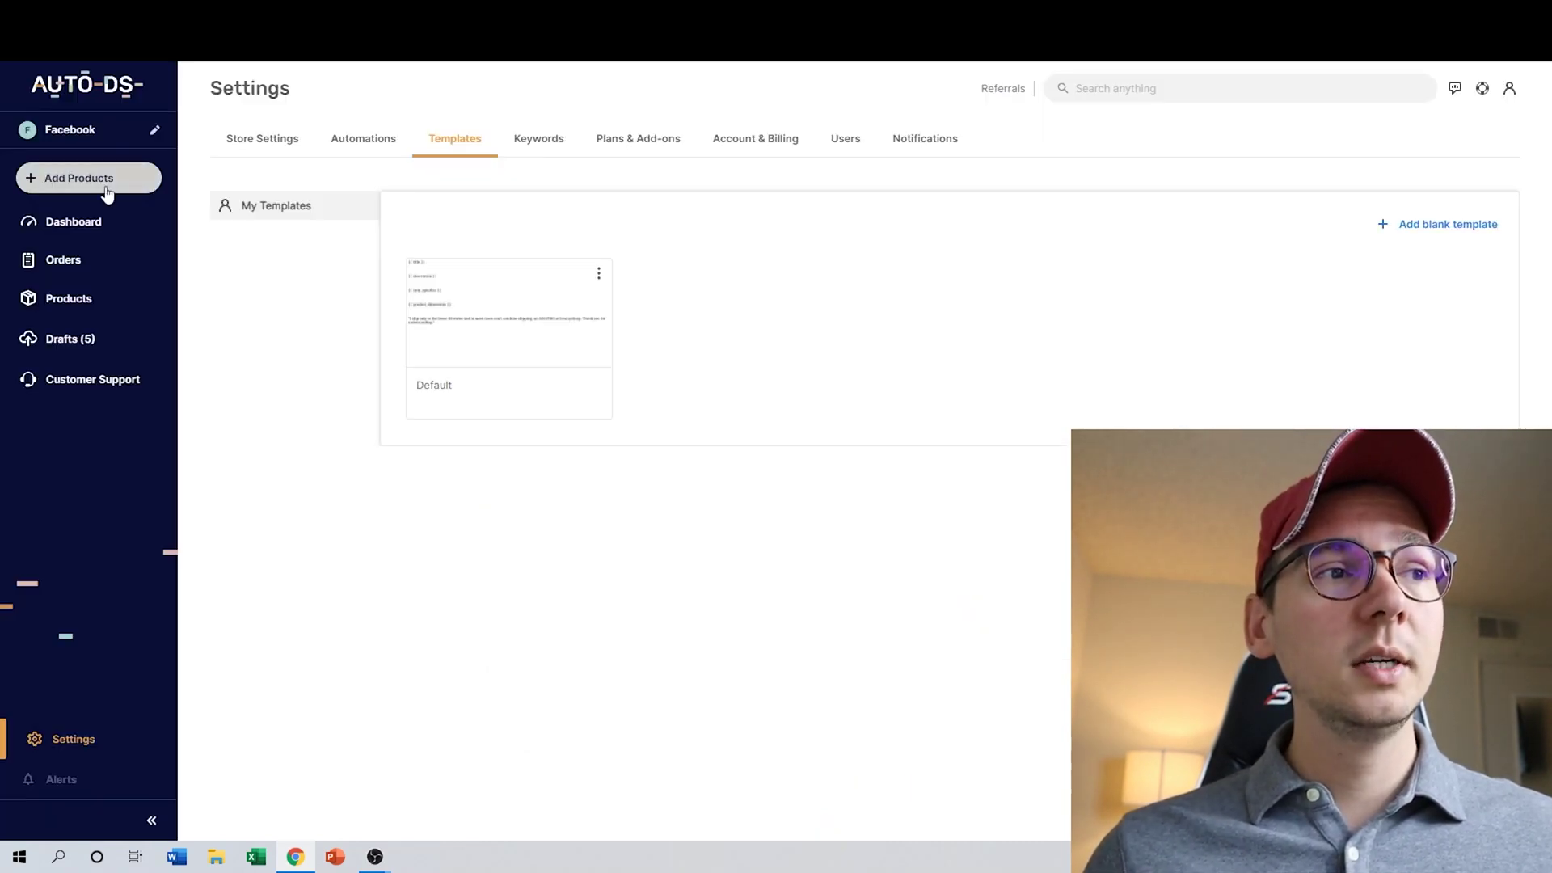
Step: Paste the Walmart Shure SM48 and Pvi 2W microphone URLs into Add Products and continue
click(110, 185)
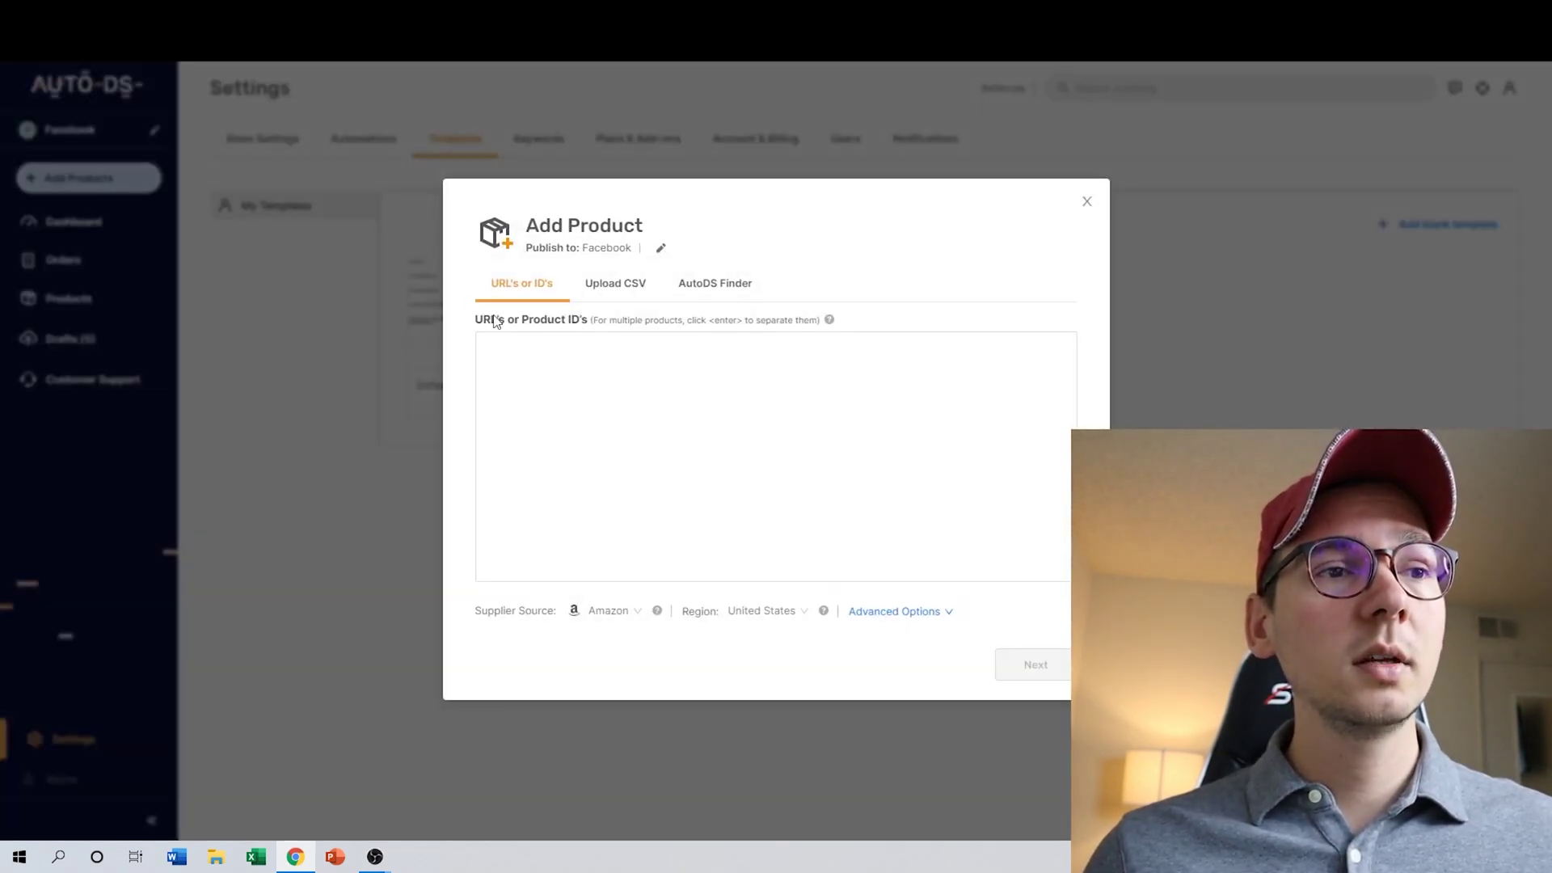
click(583, 362)
text(https://www.walmart.com/ip/Shure-SM48-Wired-Dynamic-Microphone/160206673)
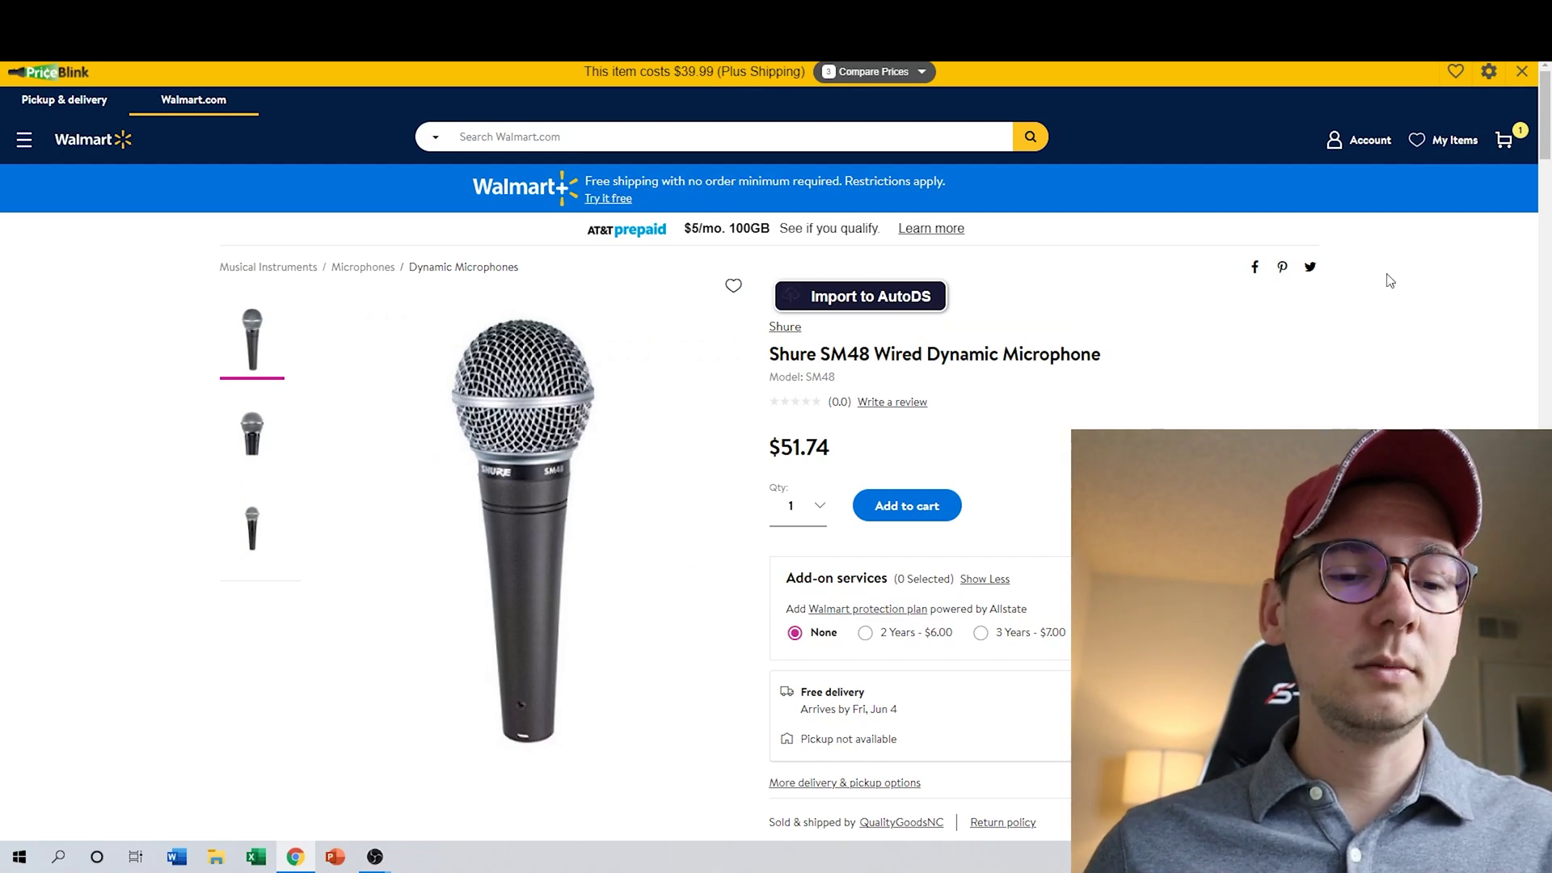
scroll(1377, 284, down, 1)
scroll(1376, 284, down, 15)
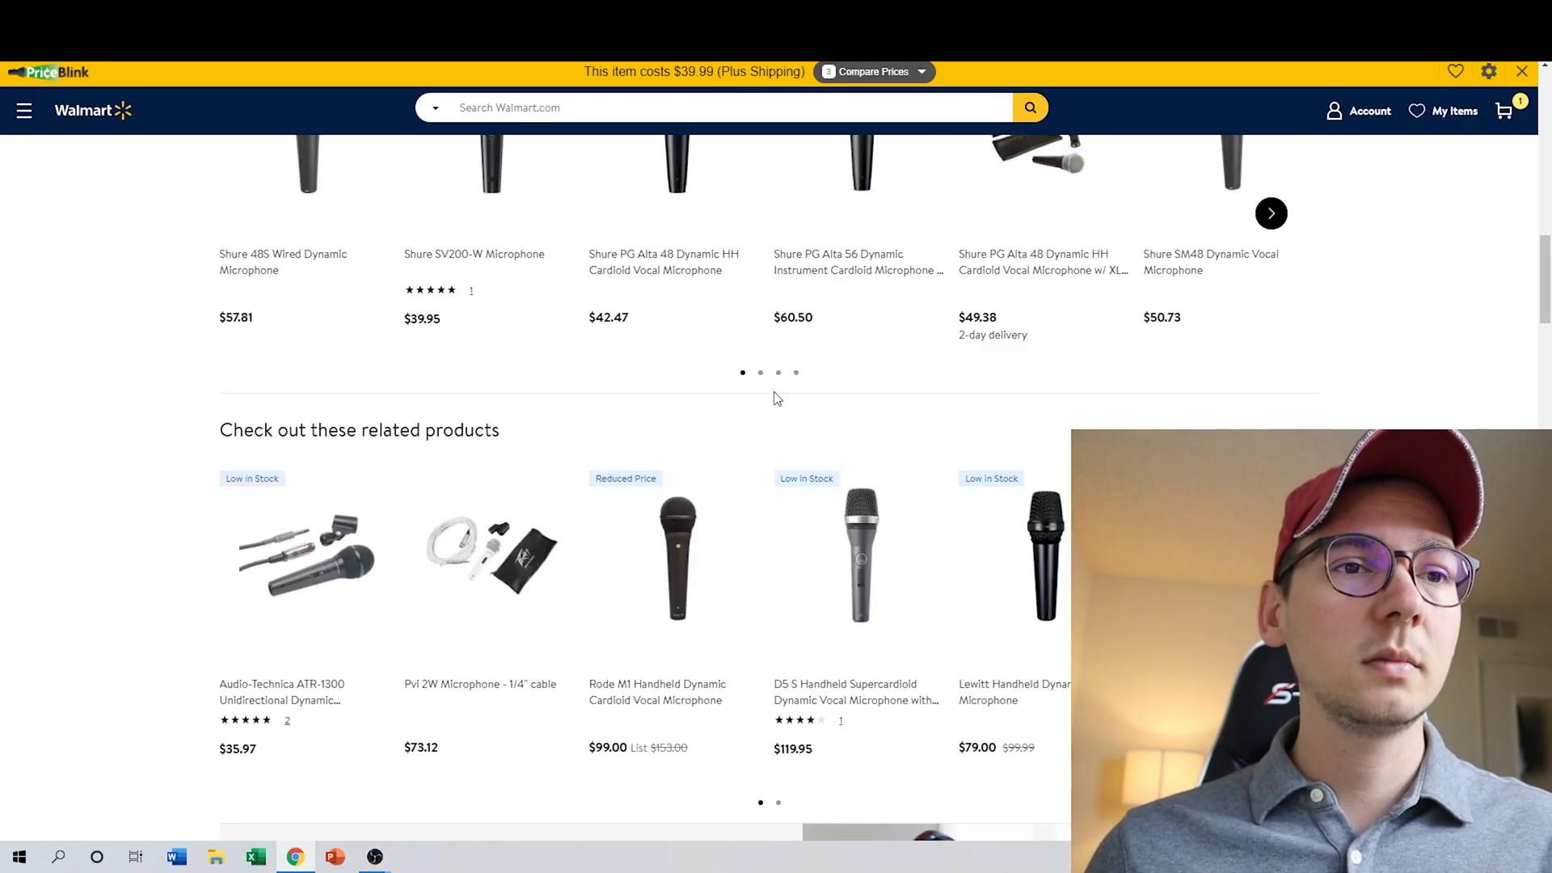
click(511, 570)
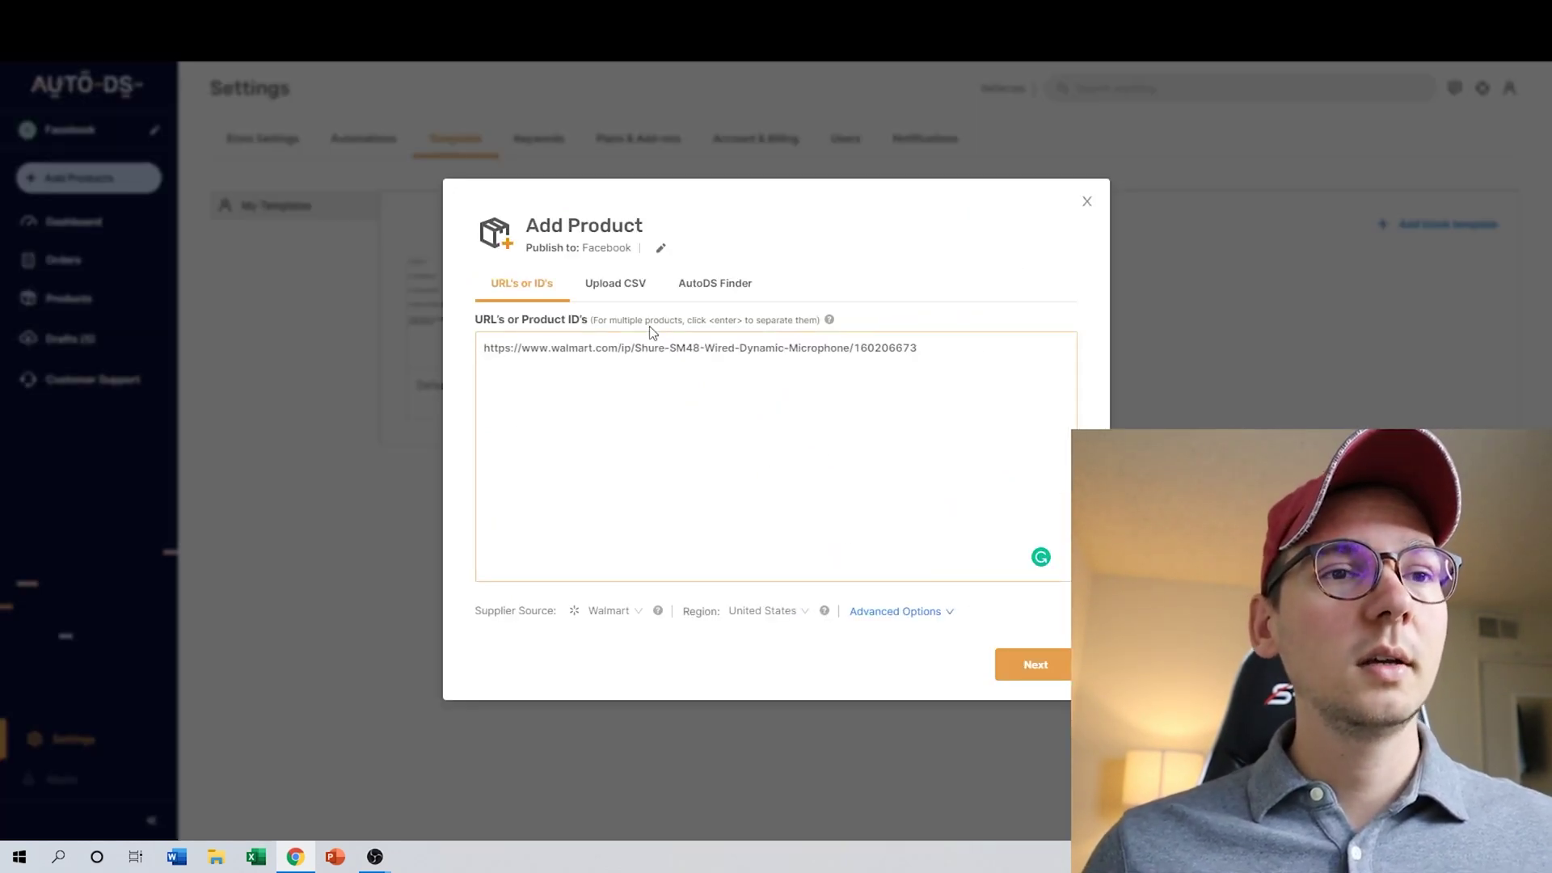
text(https://www.walmart.com/ip/Pvi-2W-Microphone-1-4-cable/44362709?athcpid=44362709&athpgid=athenaItemPage&athcgid=null&athznid=PWSMT&athieid=v0&athstid=CS020&athguid=51ebb7b0-007-179adee5adee9f&athancid=null&athena=true)
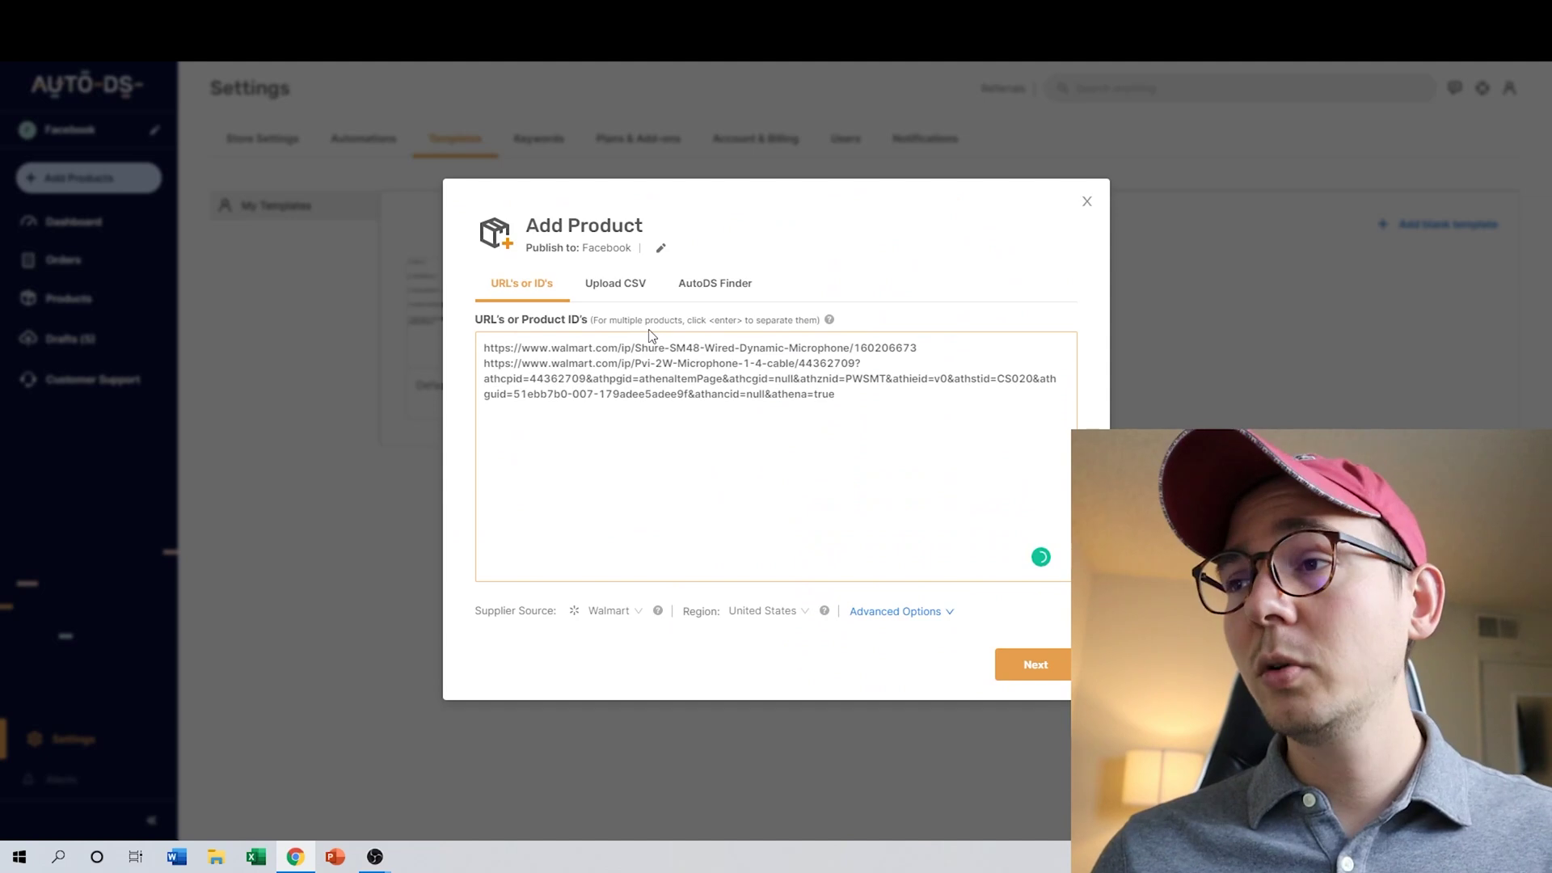
click(1018, 677)
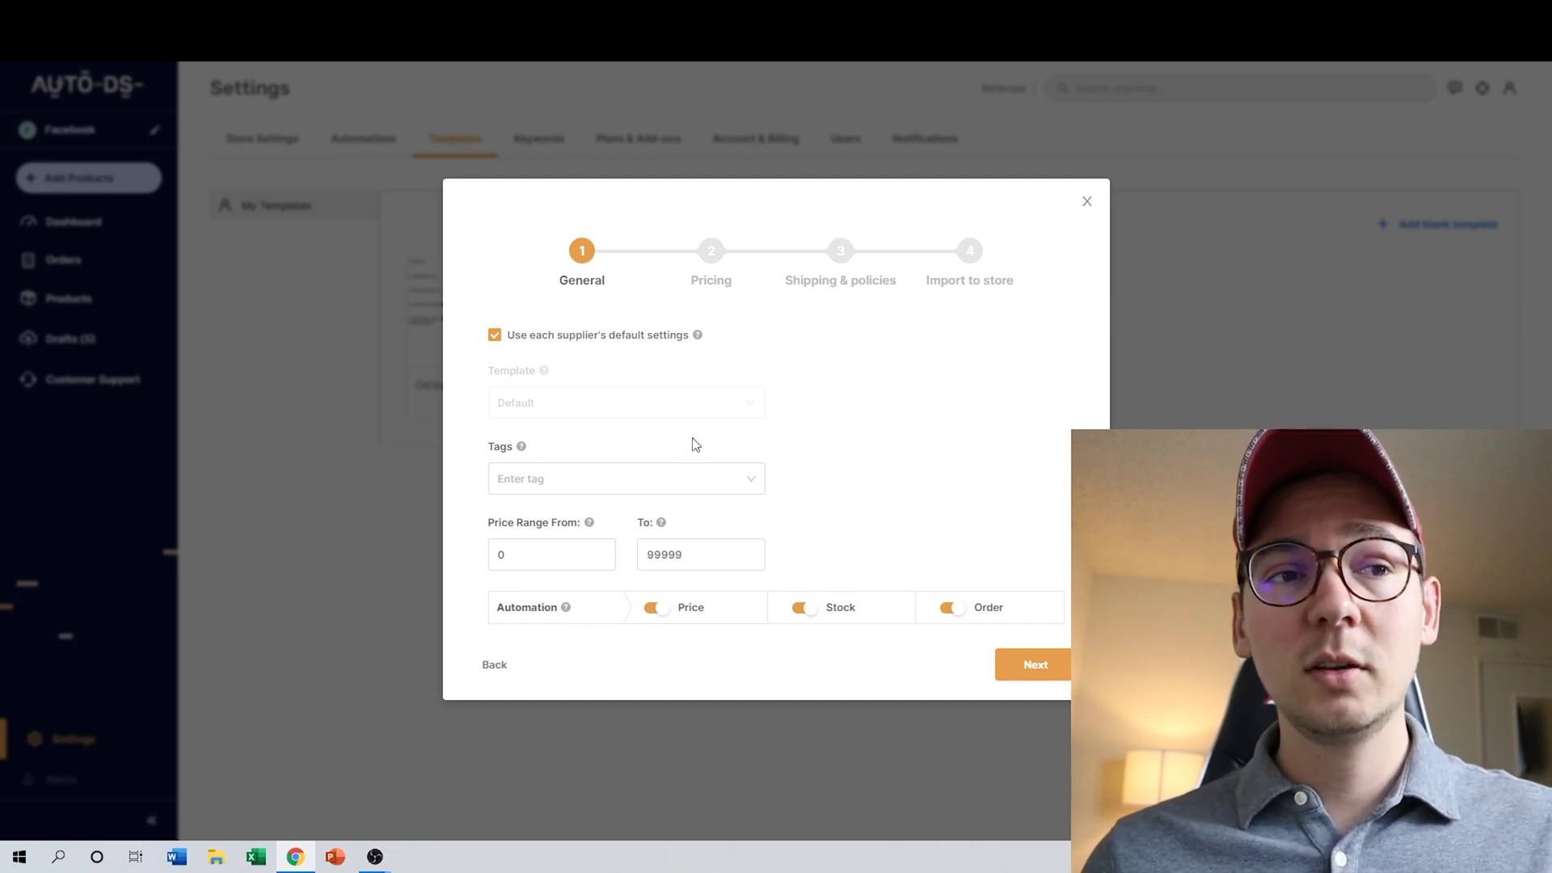
Step: Turn off supplier default pricing and set the import's Additional Profit in % to 25
click(1033, 664)
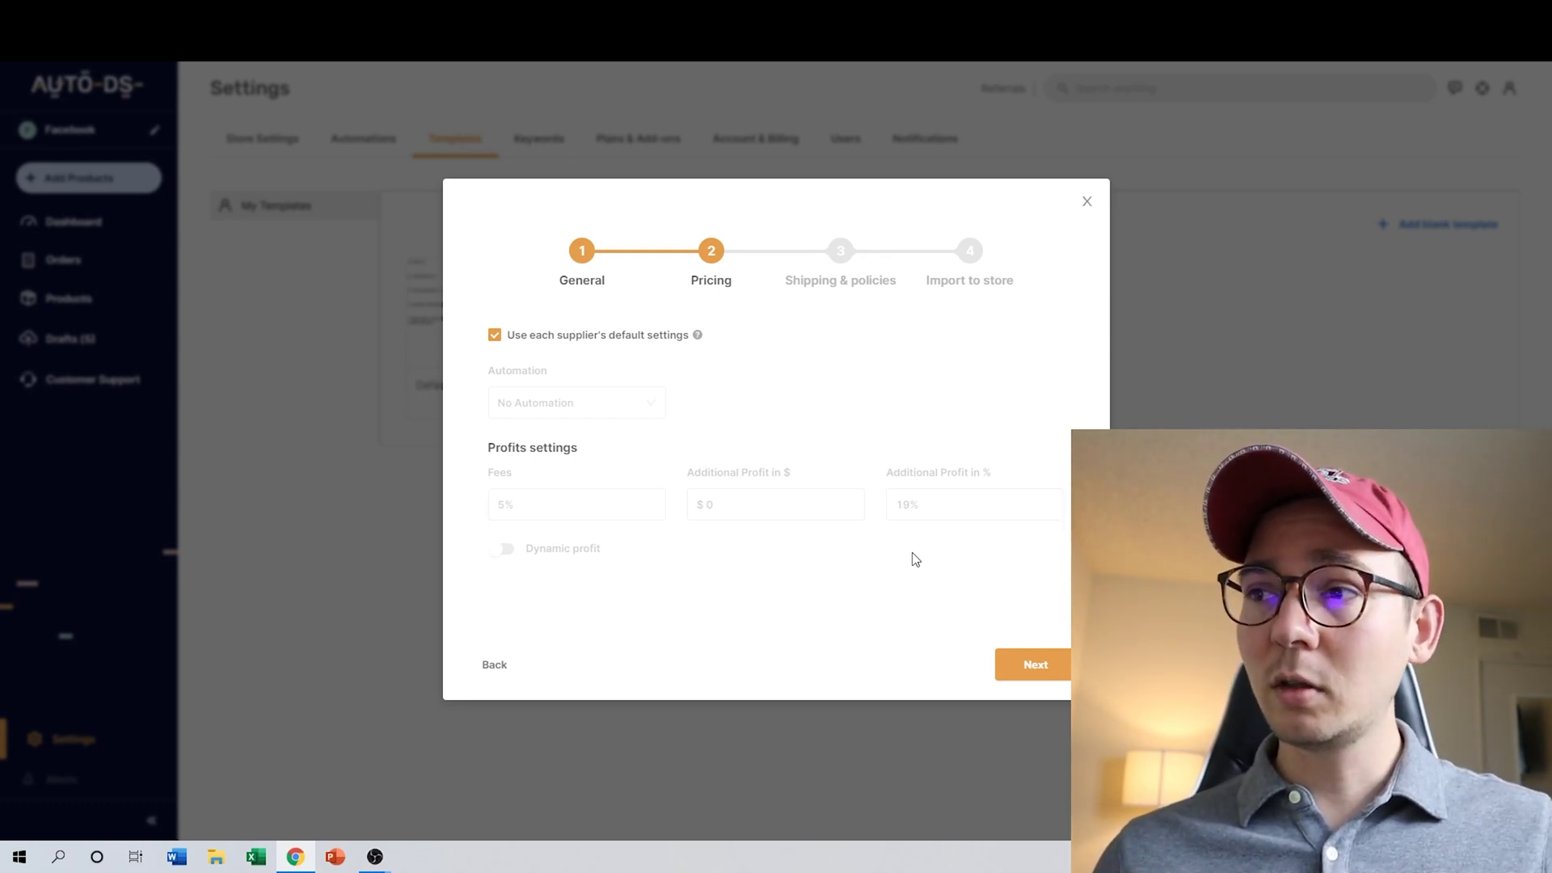
click(585, 338)
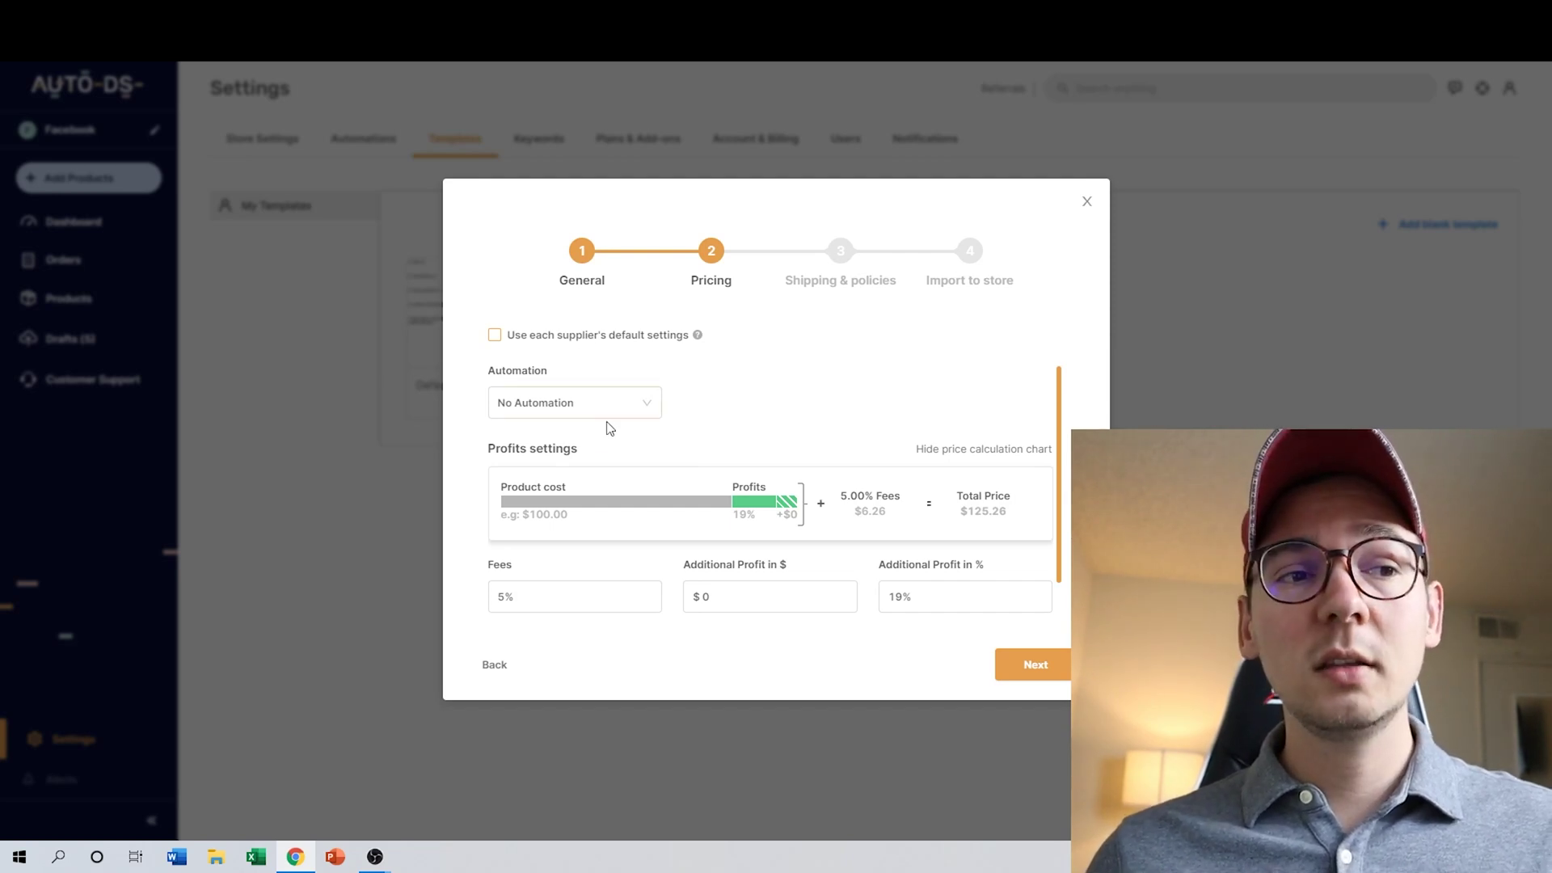
click(572, 582)
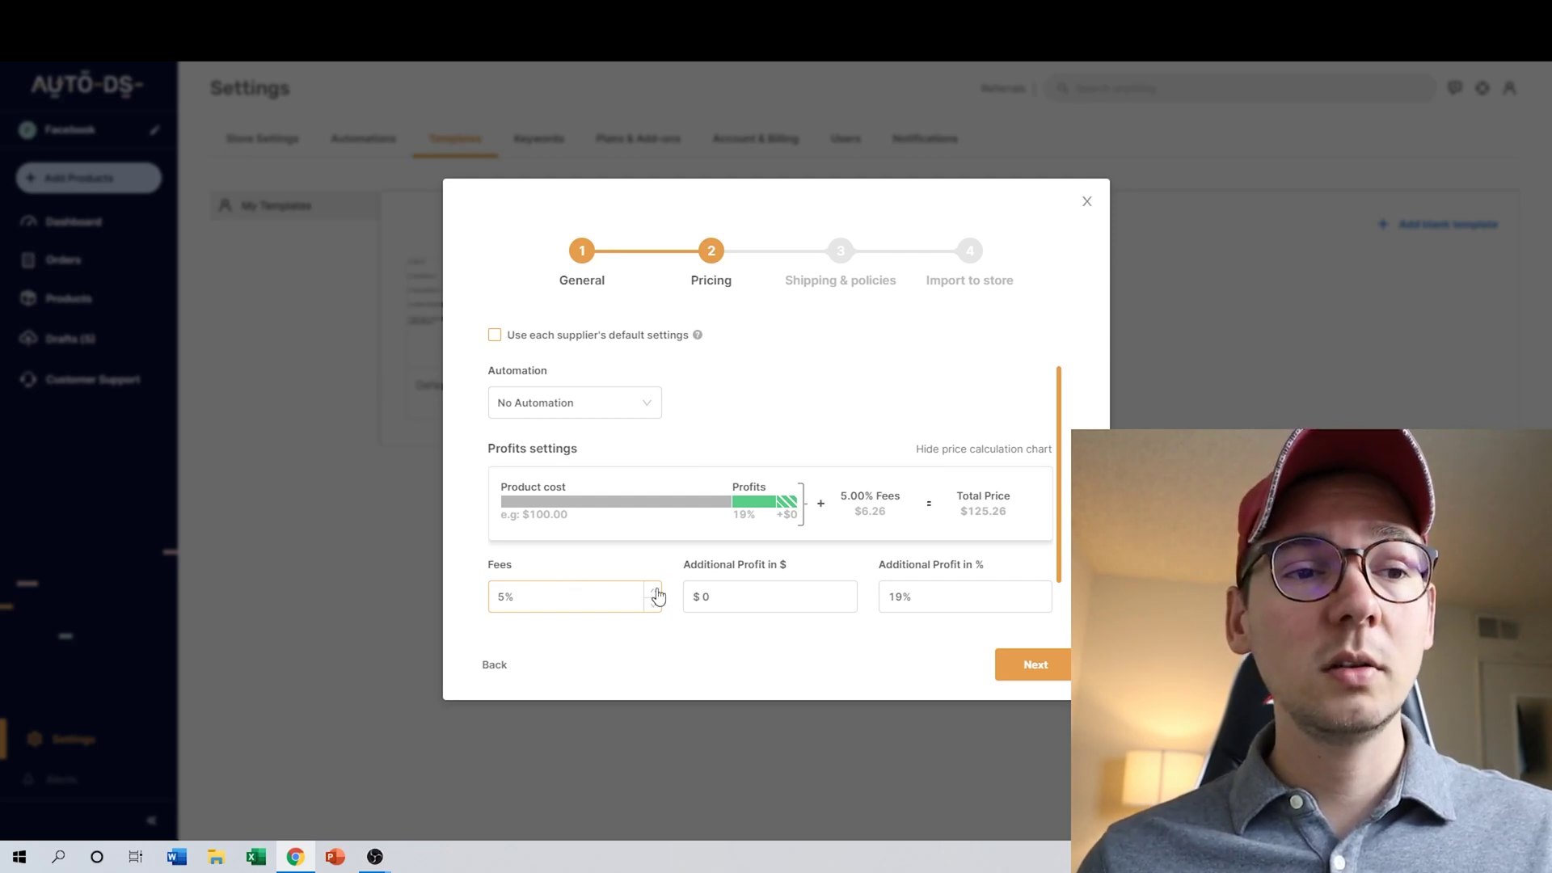
drag(892, 595, 881, 598)
text(25)
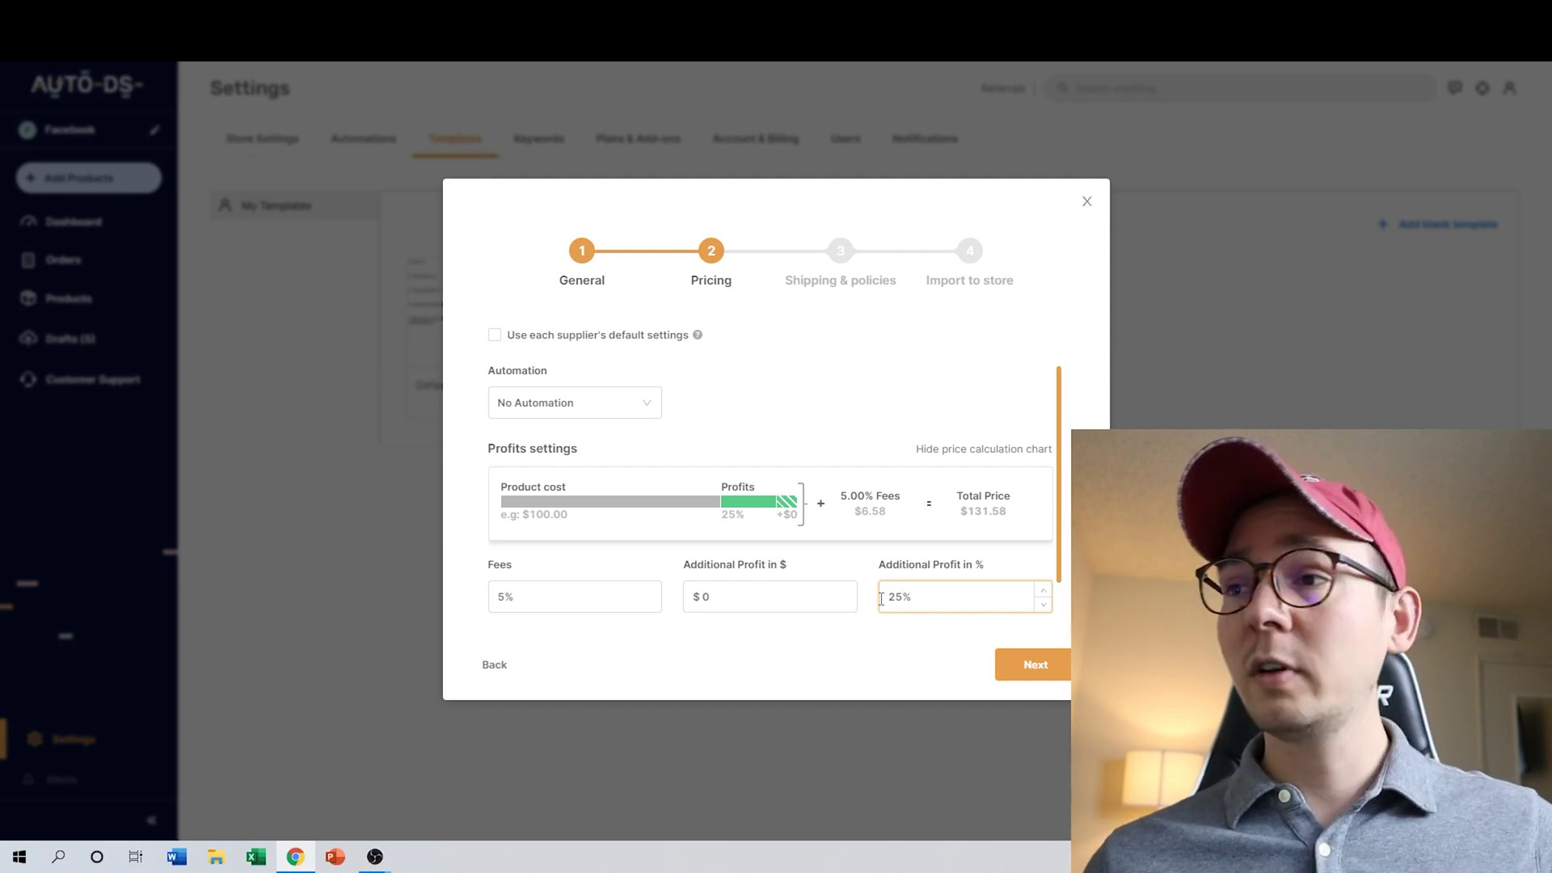
key(Return)
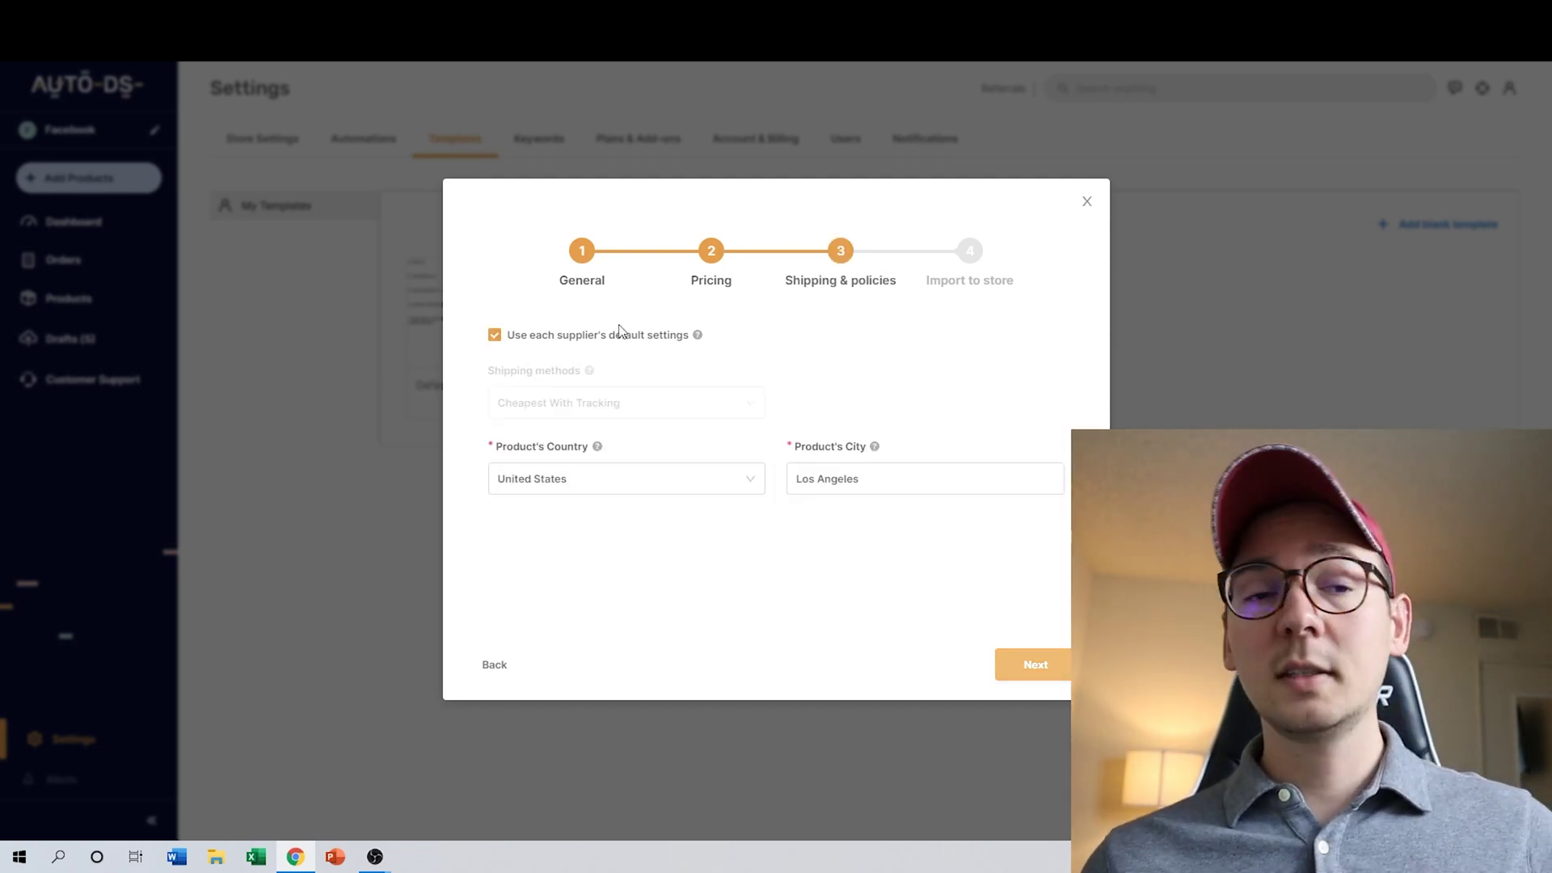
Step: Set custom shipping from New York, United States, and import the products as drafts
click(621, 338)
click(621, 340)
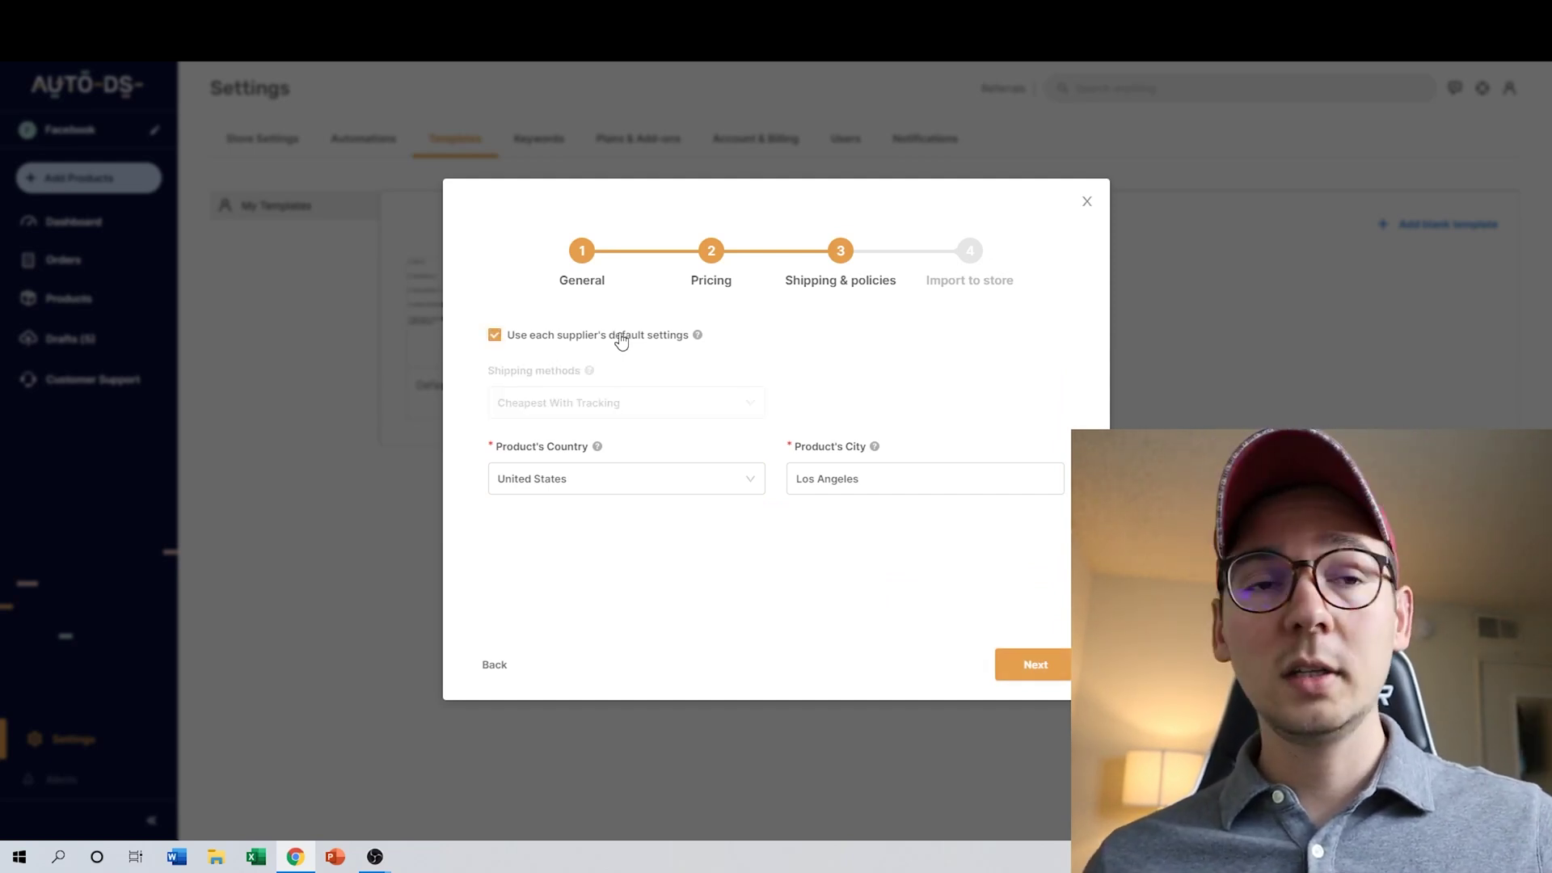
click(621, 339)
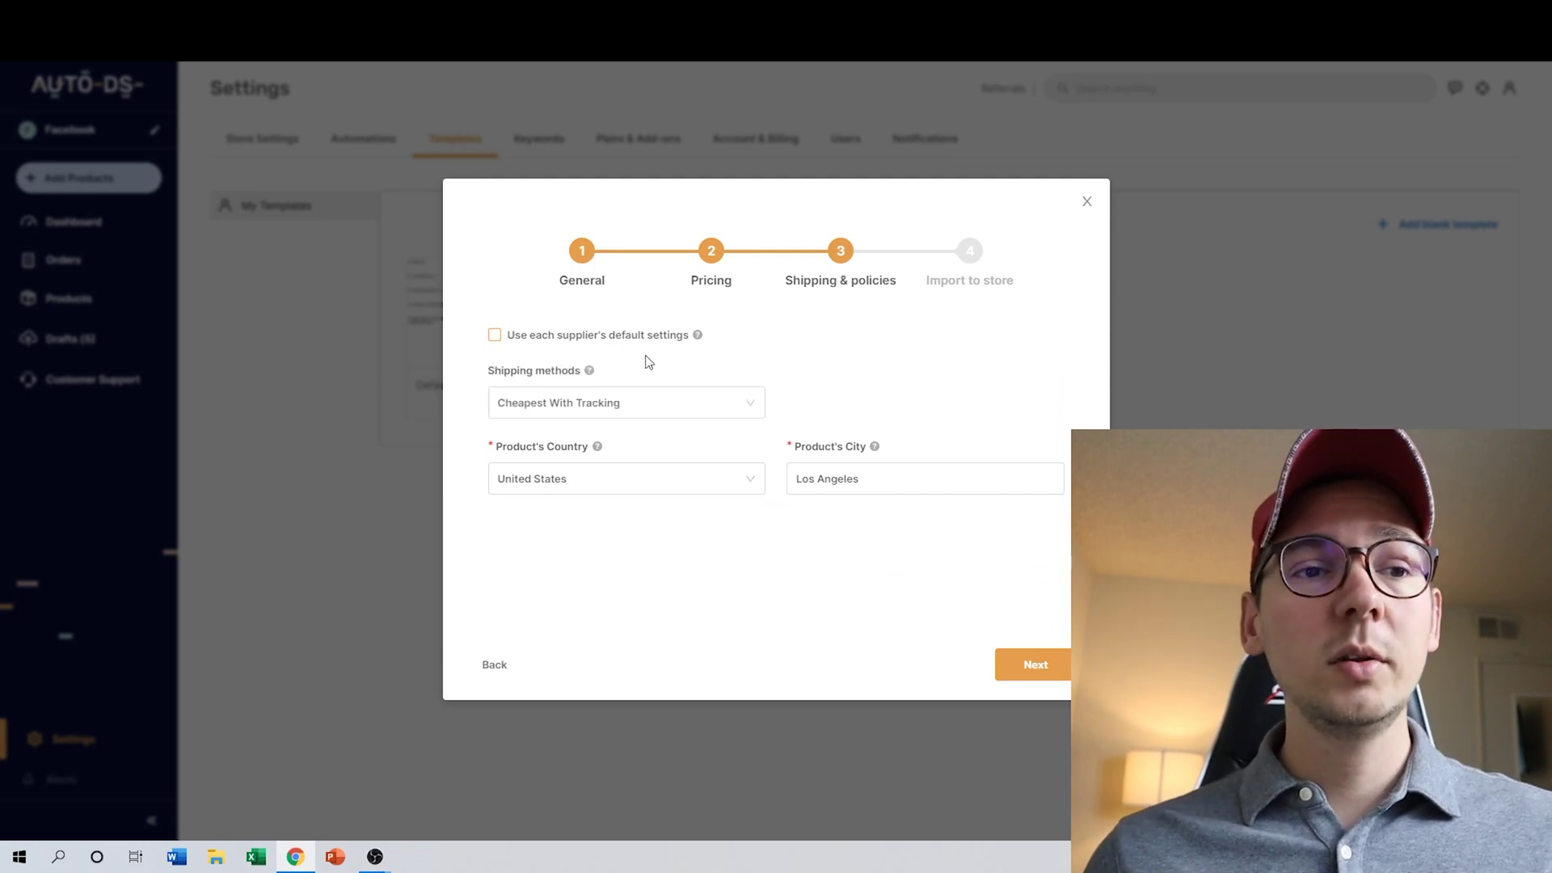
key(Tab)
key(Tab)
key(Tab)
text(New York)
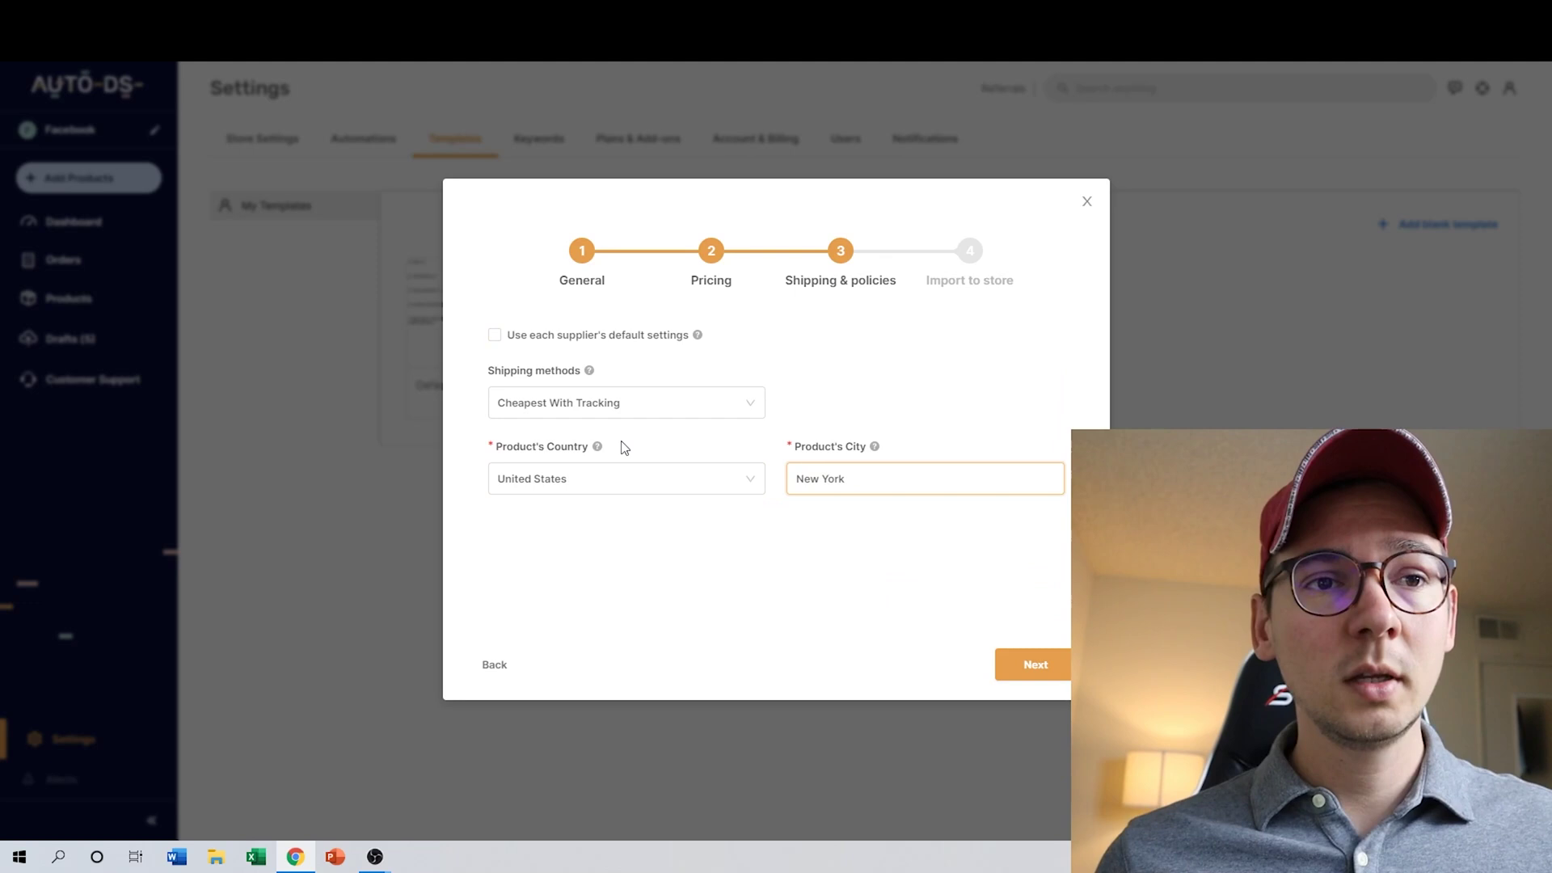
click(1041, 668)
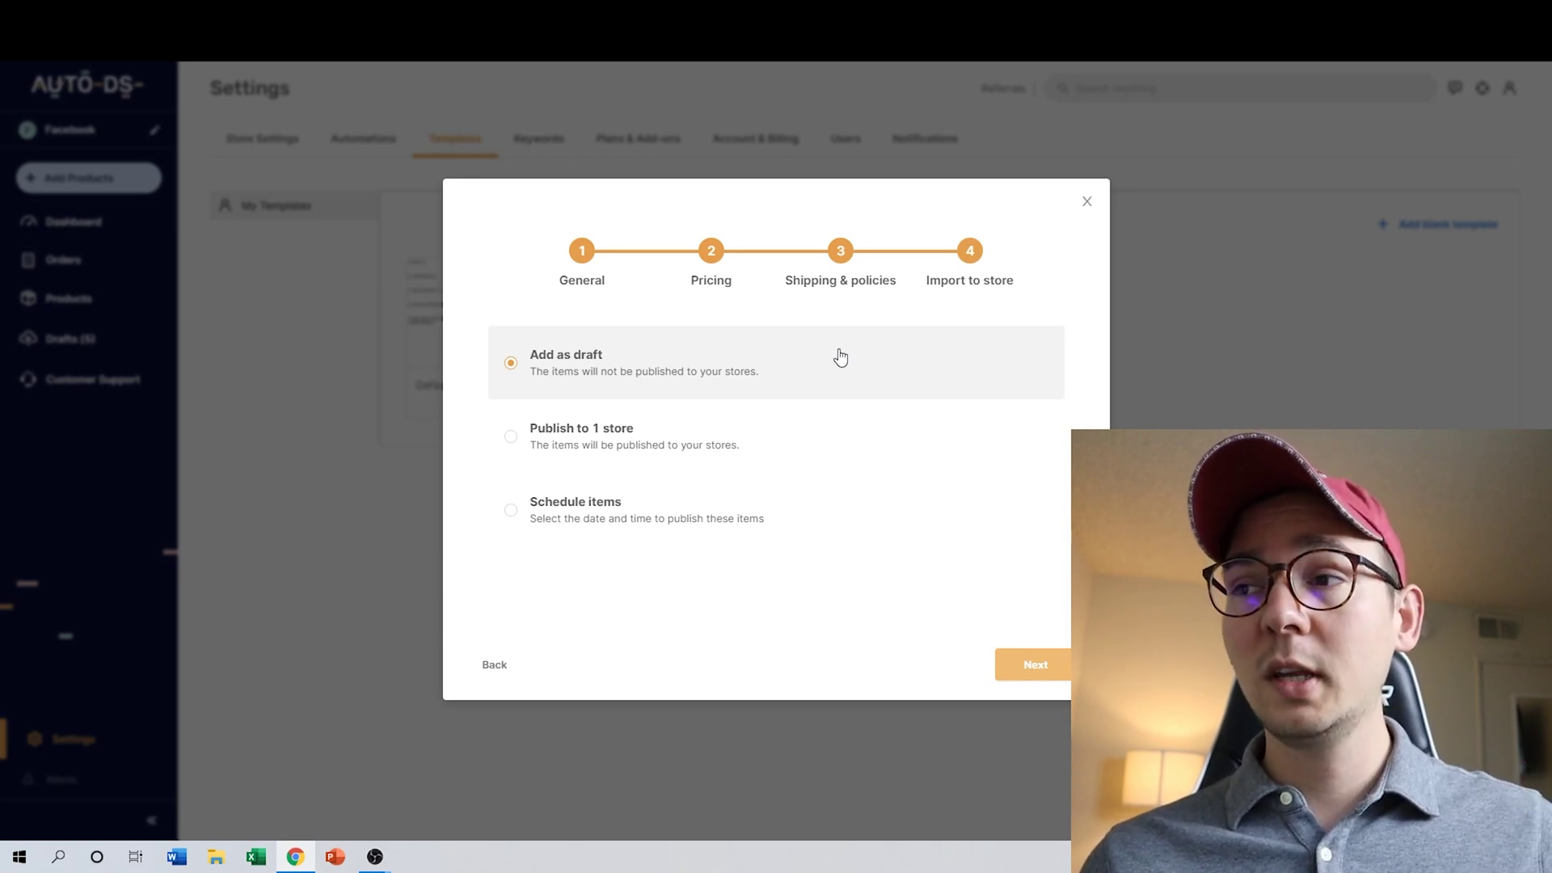
click(1051, 666)
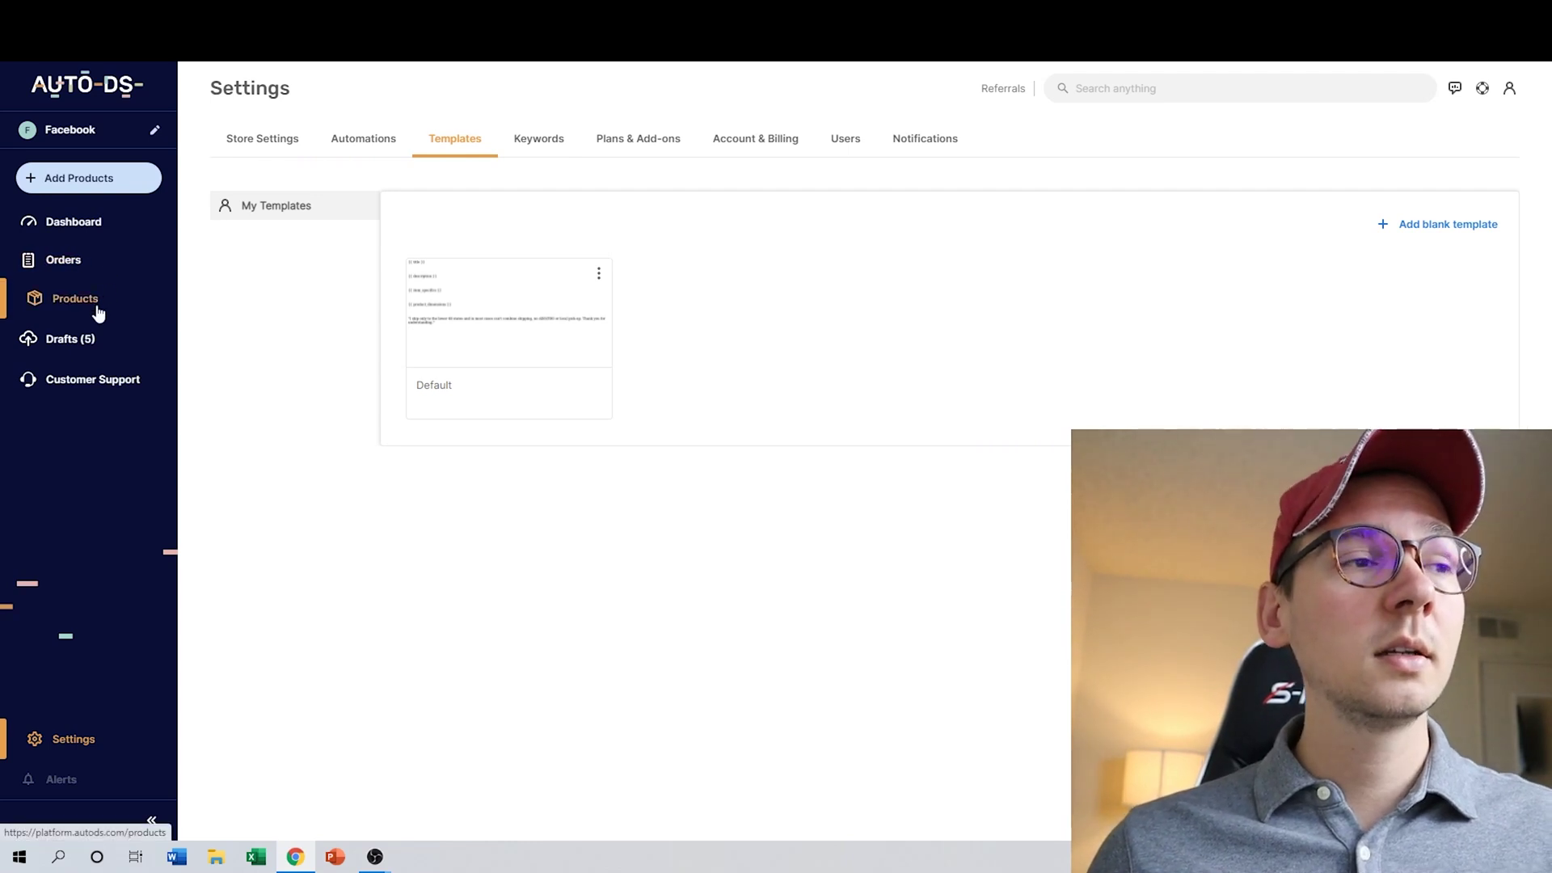
Step: Open the Shure microphone draft and retitle it 'Wired Dynamic Microphone for Karaoke'
click(92, 339)
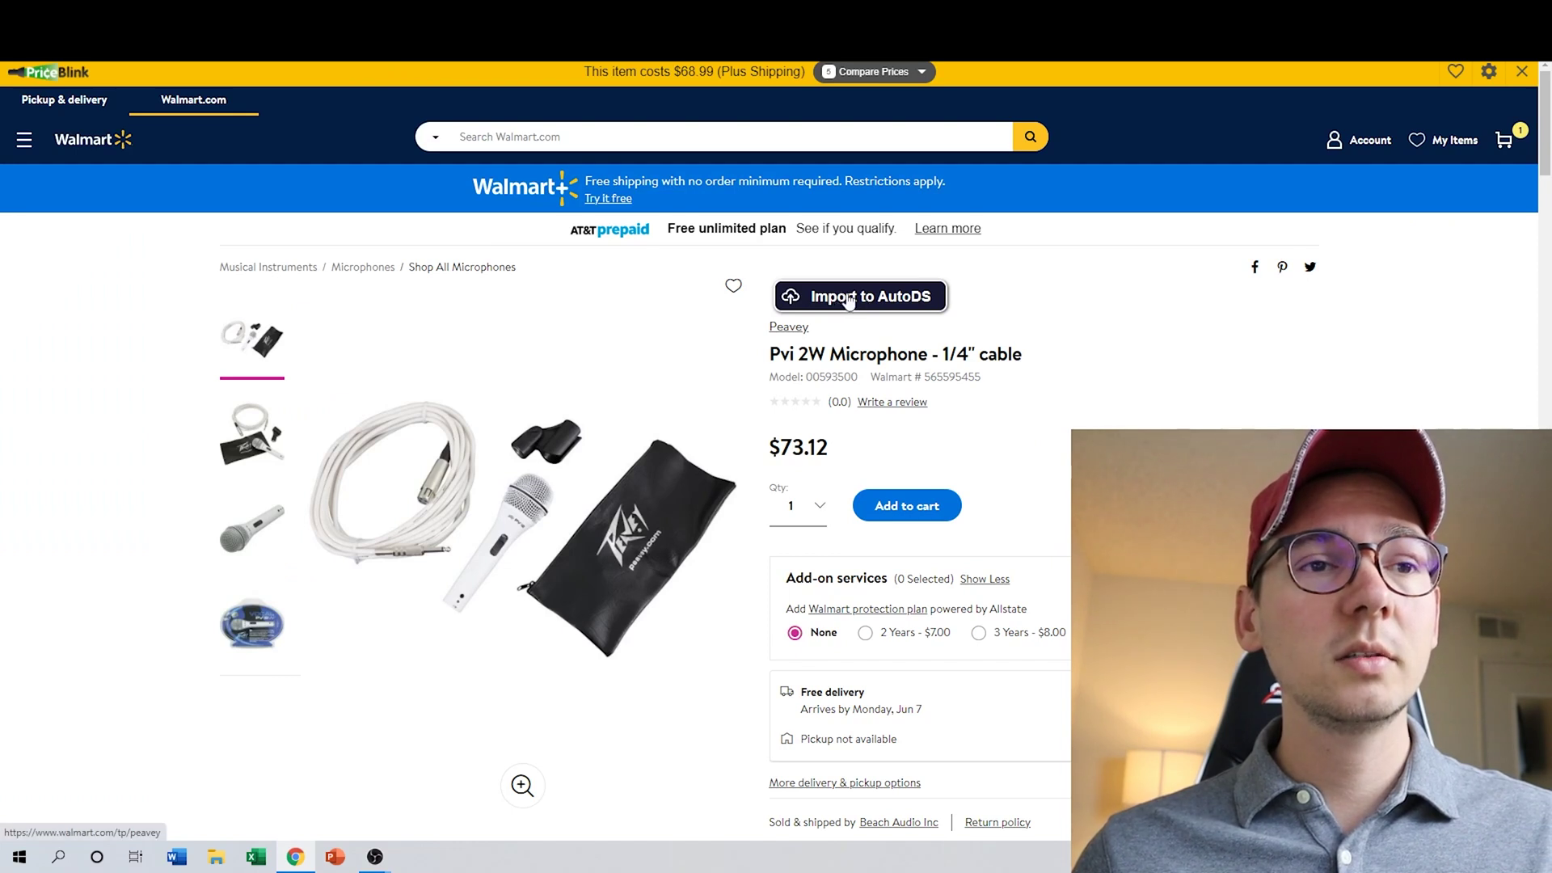
click(848, 299)
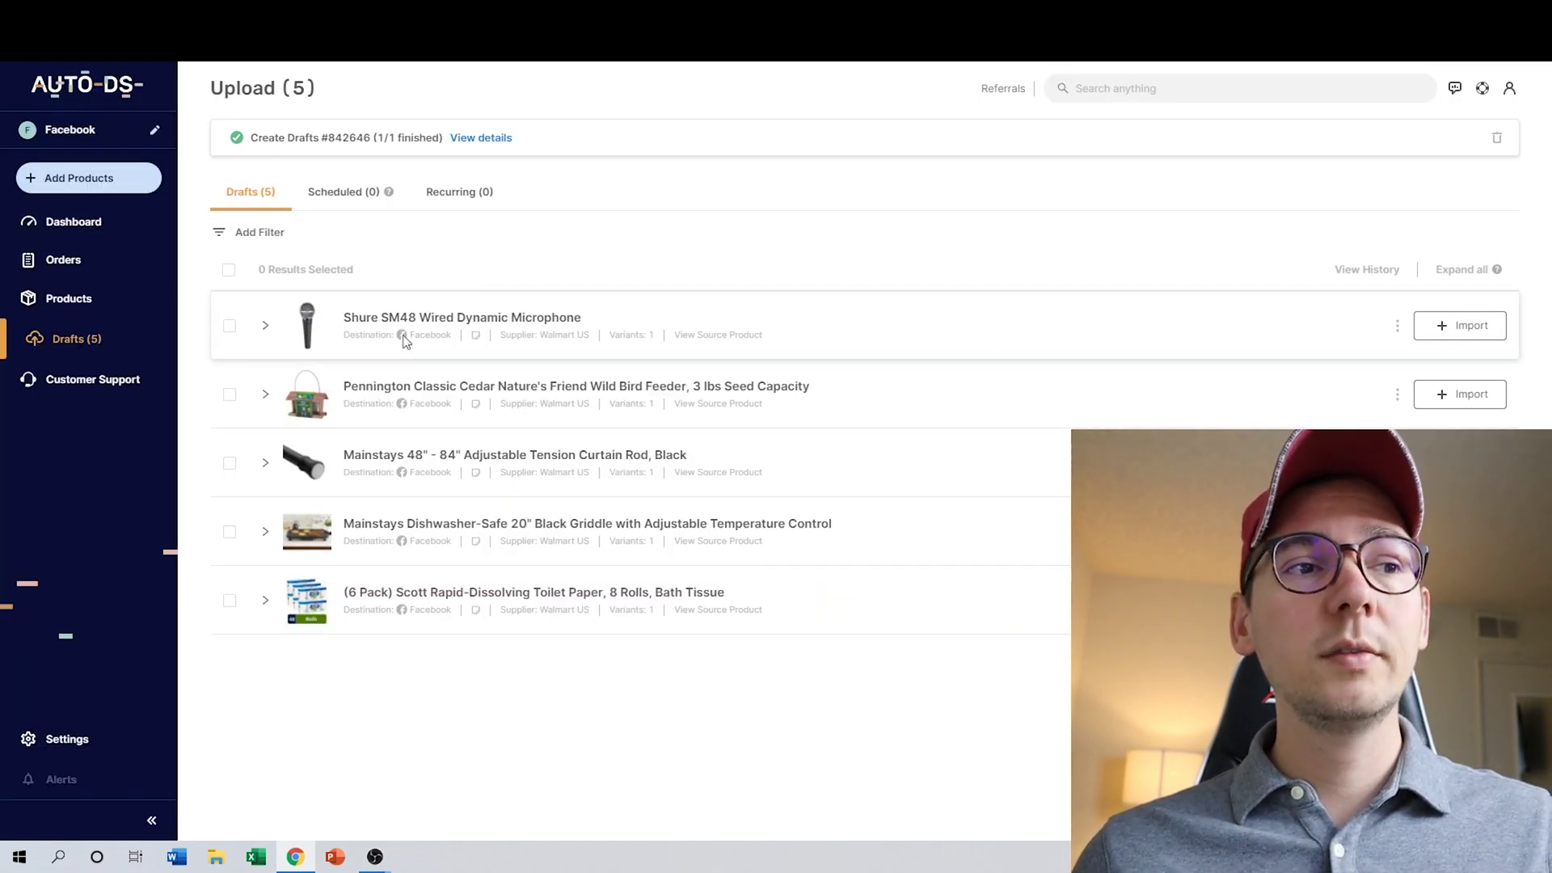
click(265, 327)
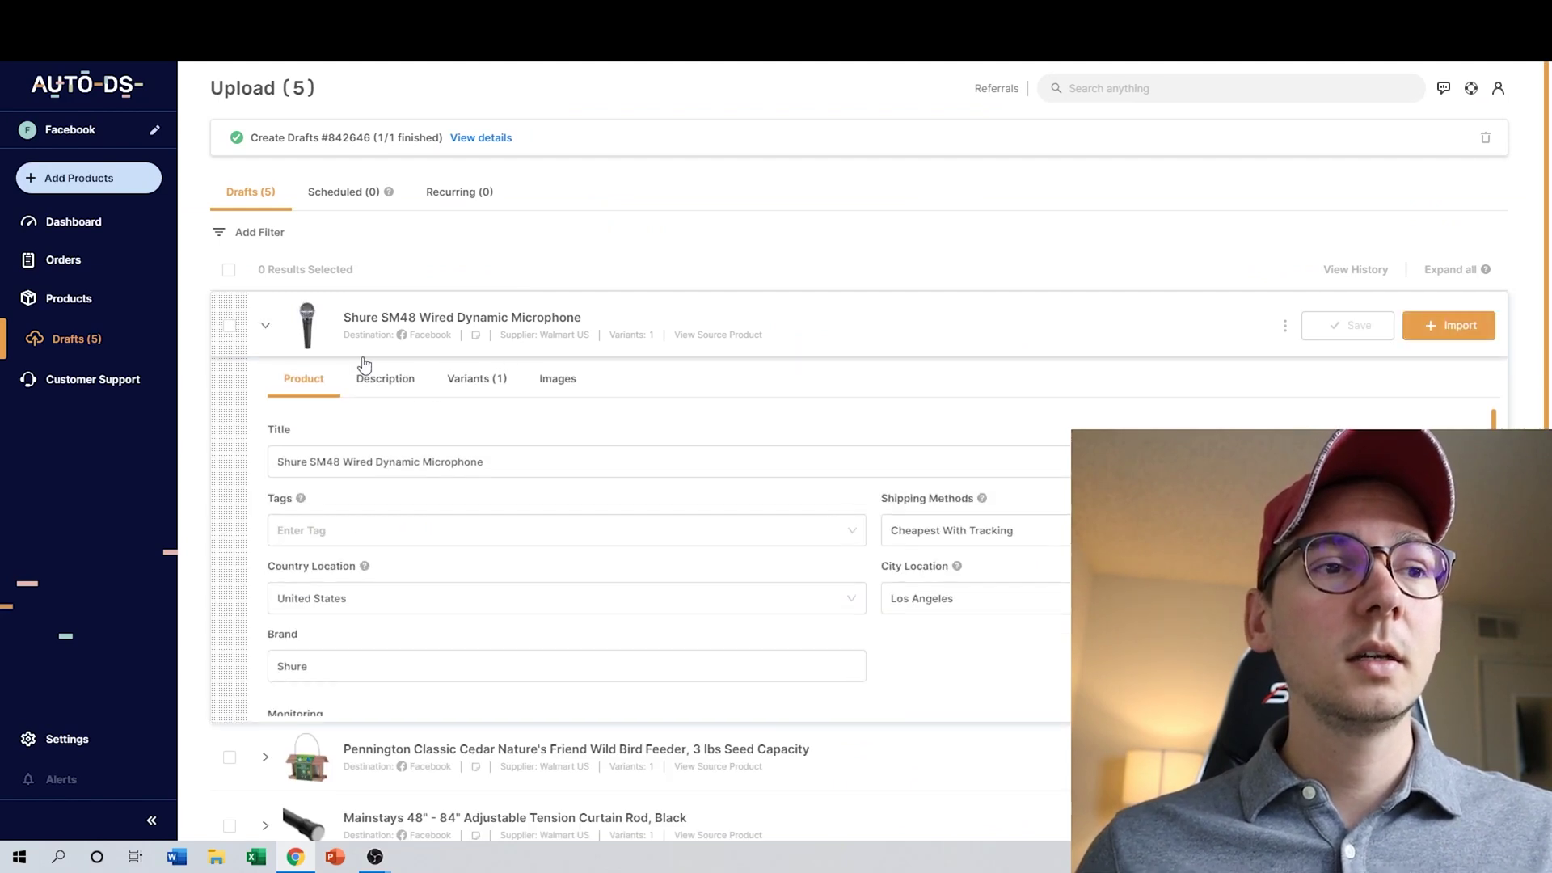
drag(517, 459, 241, 455)
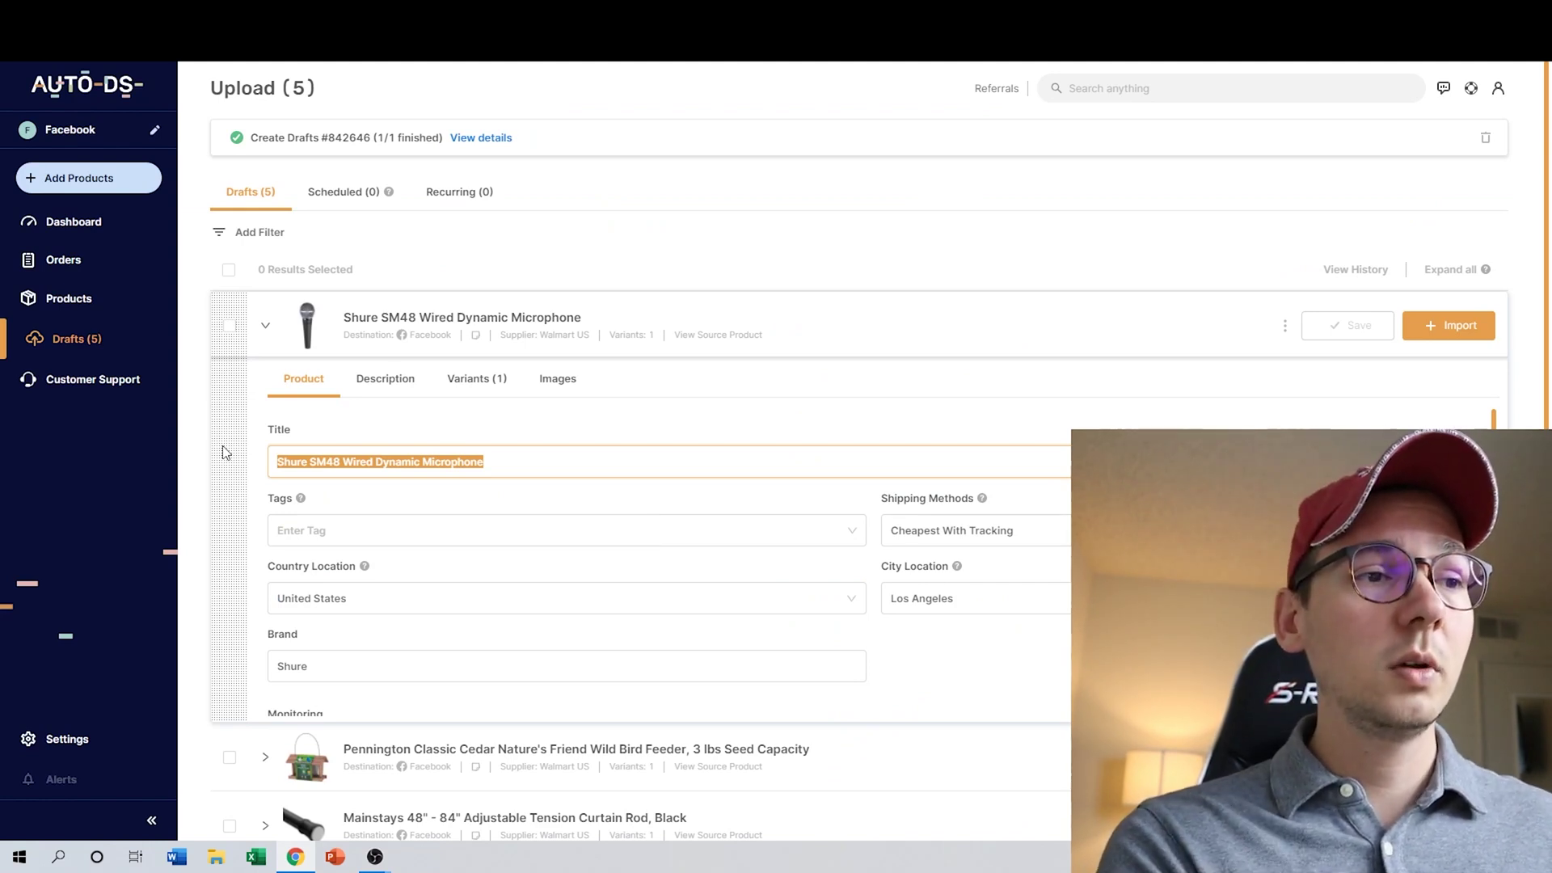
text(Wired Dyna)
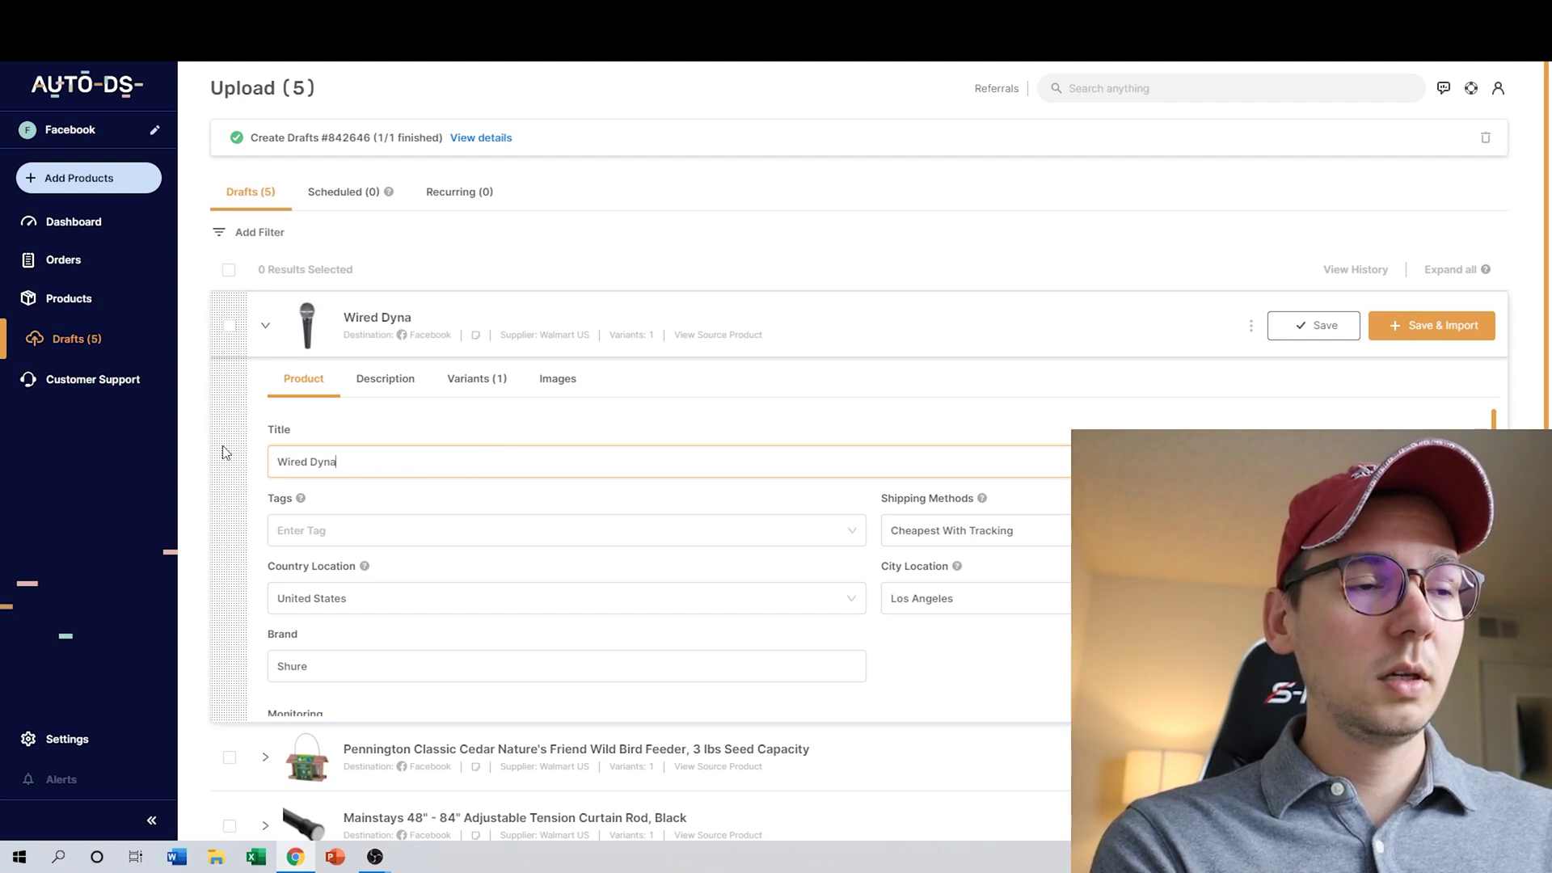
text(mic Microphon)
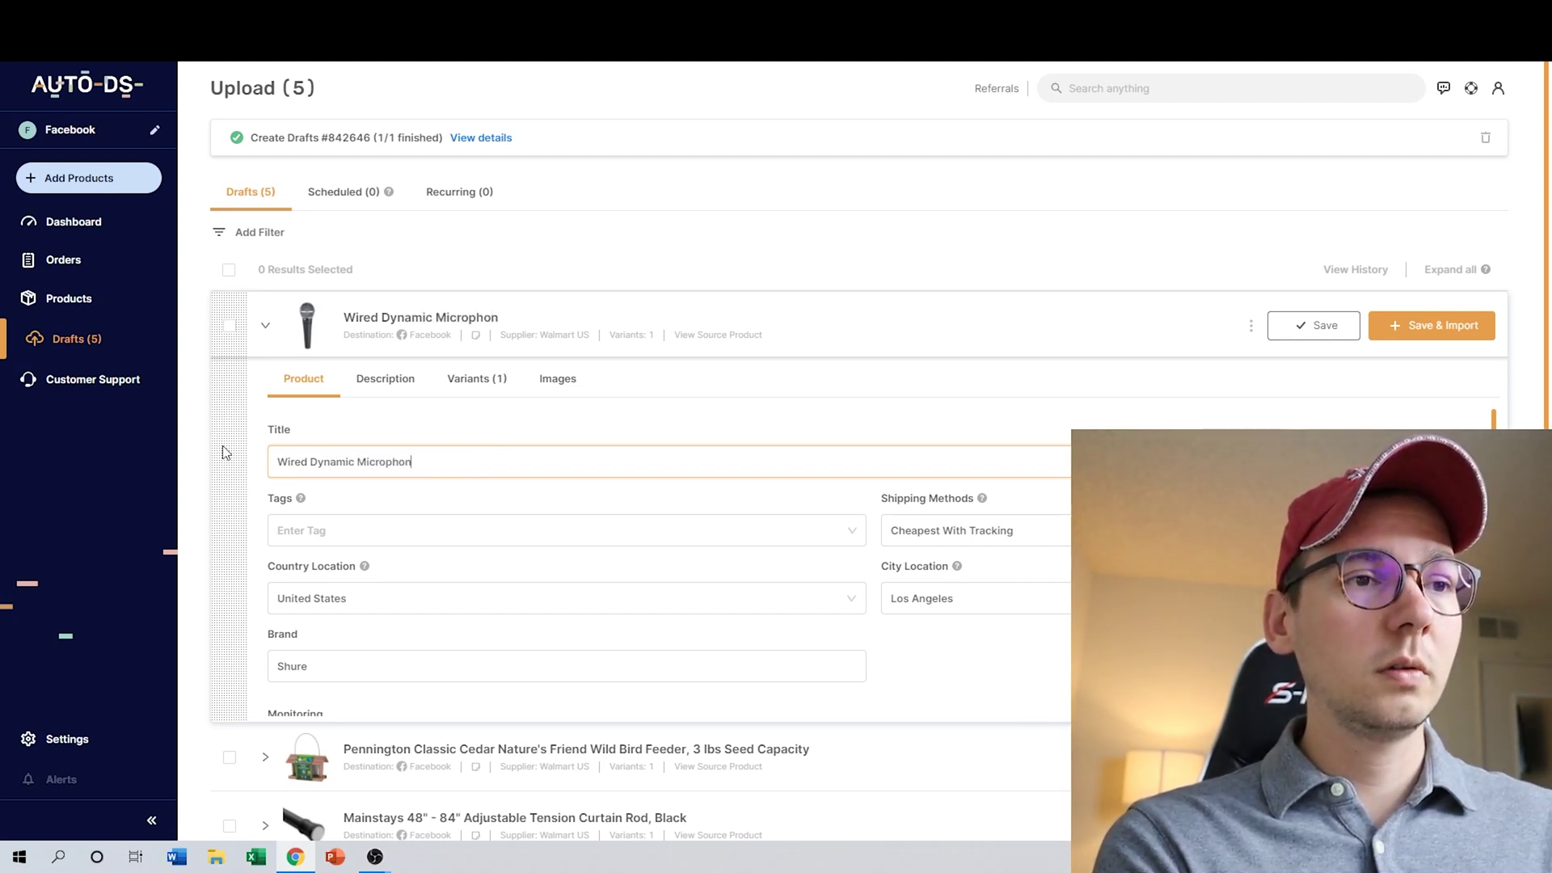
text(e for Karaoke)
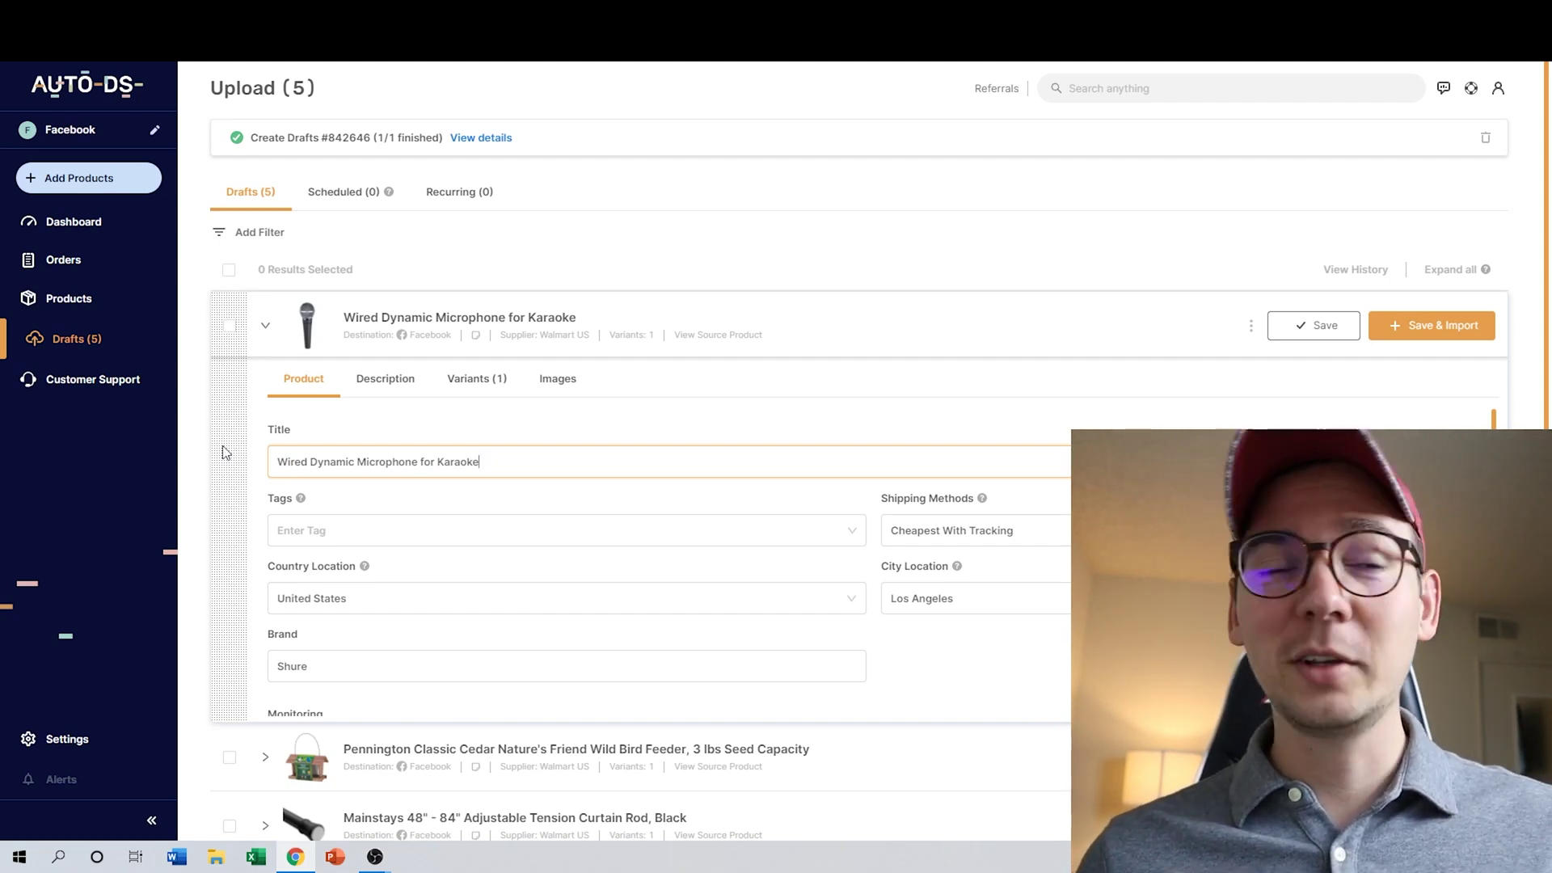
Step: Glance at the suggested tags, then show the microphone's product description
click(452, 532)
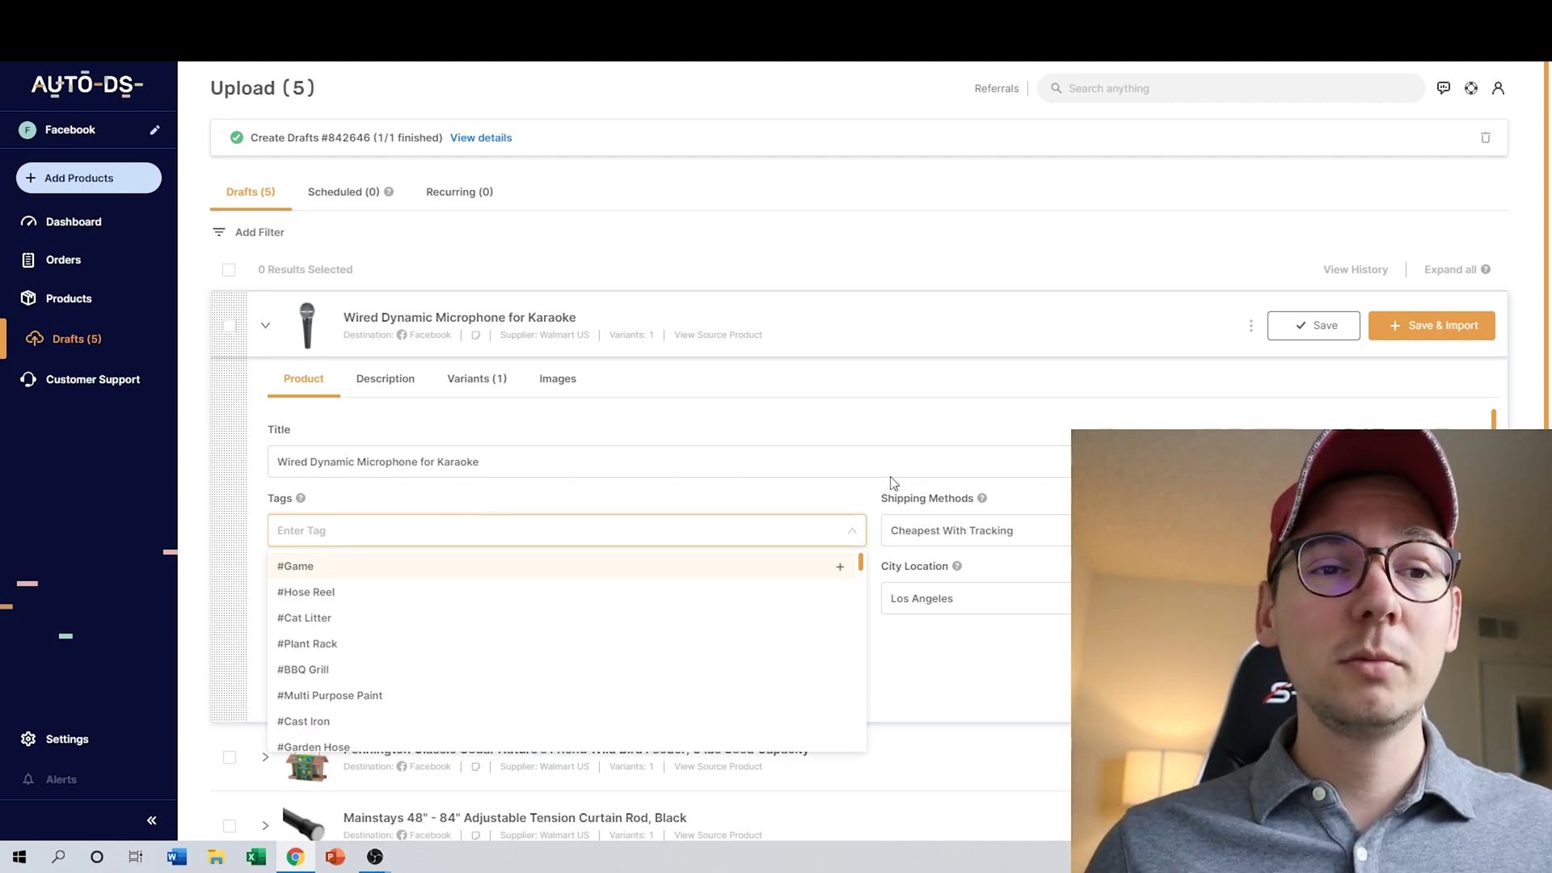
click(1011, 461)
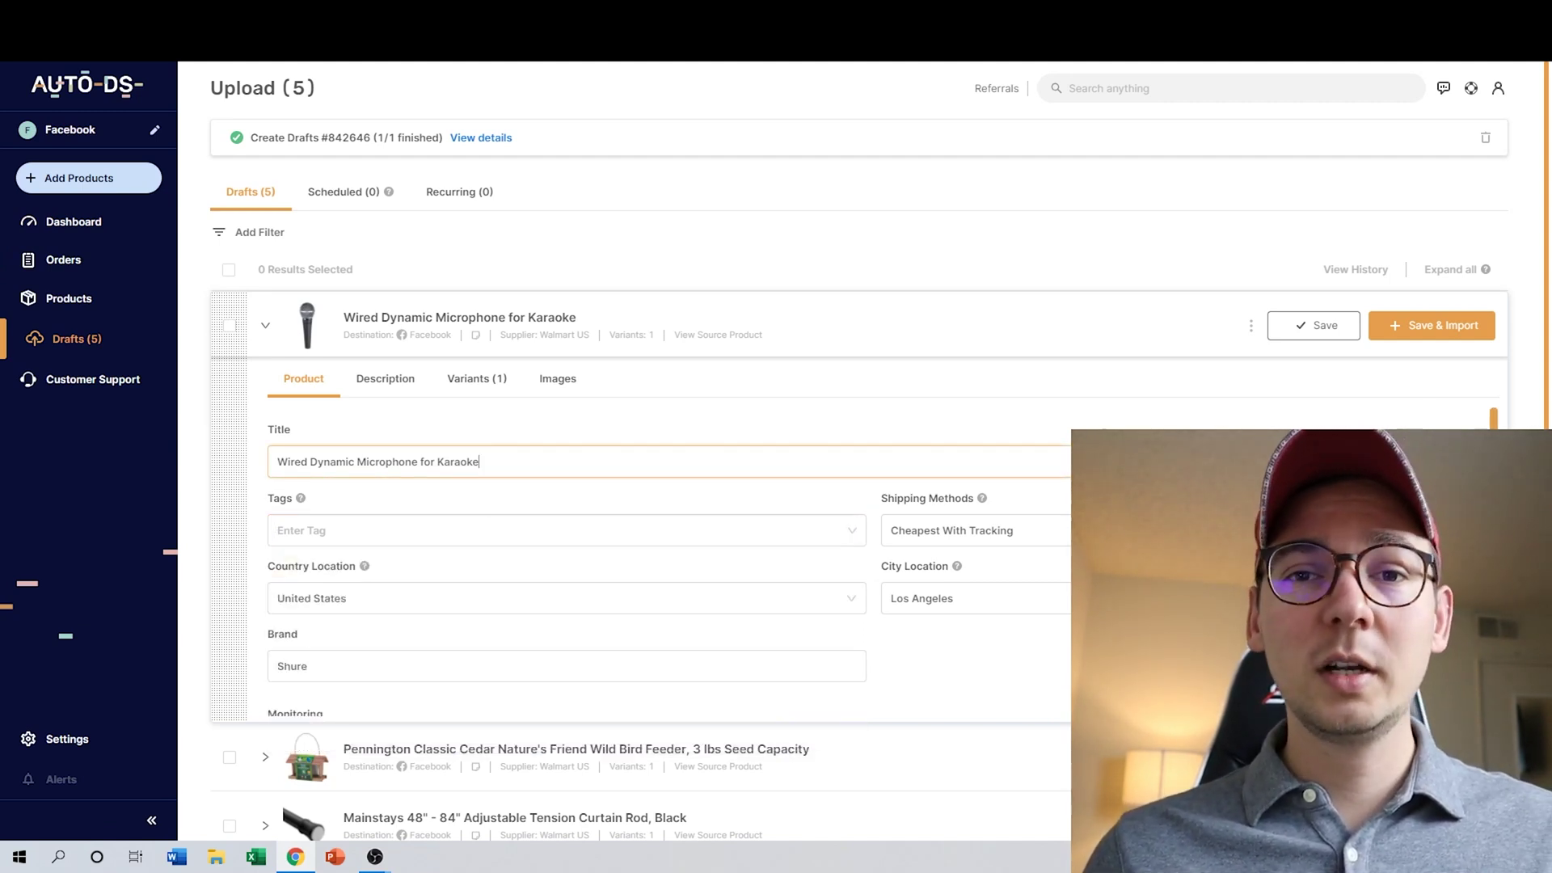
scroll(671, 566, down, 2)
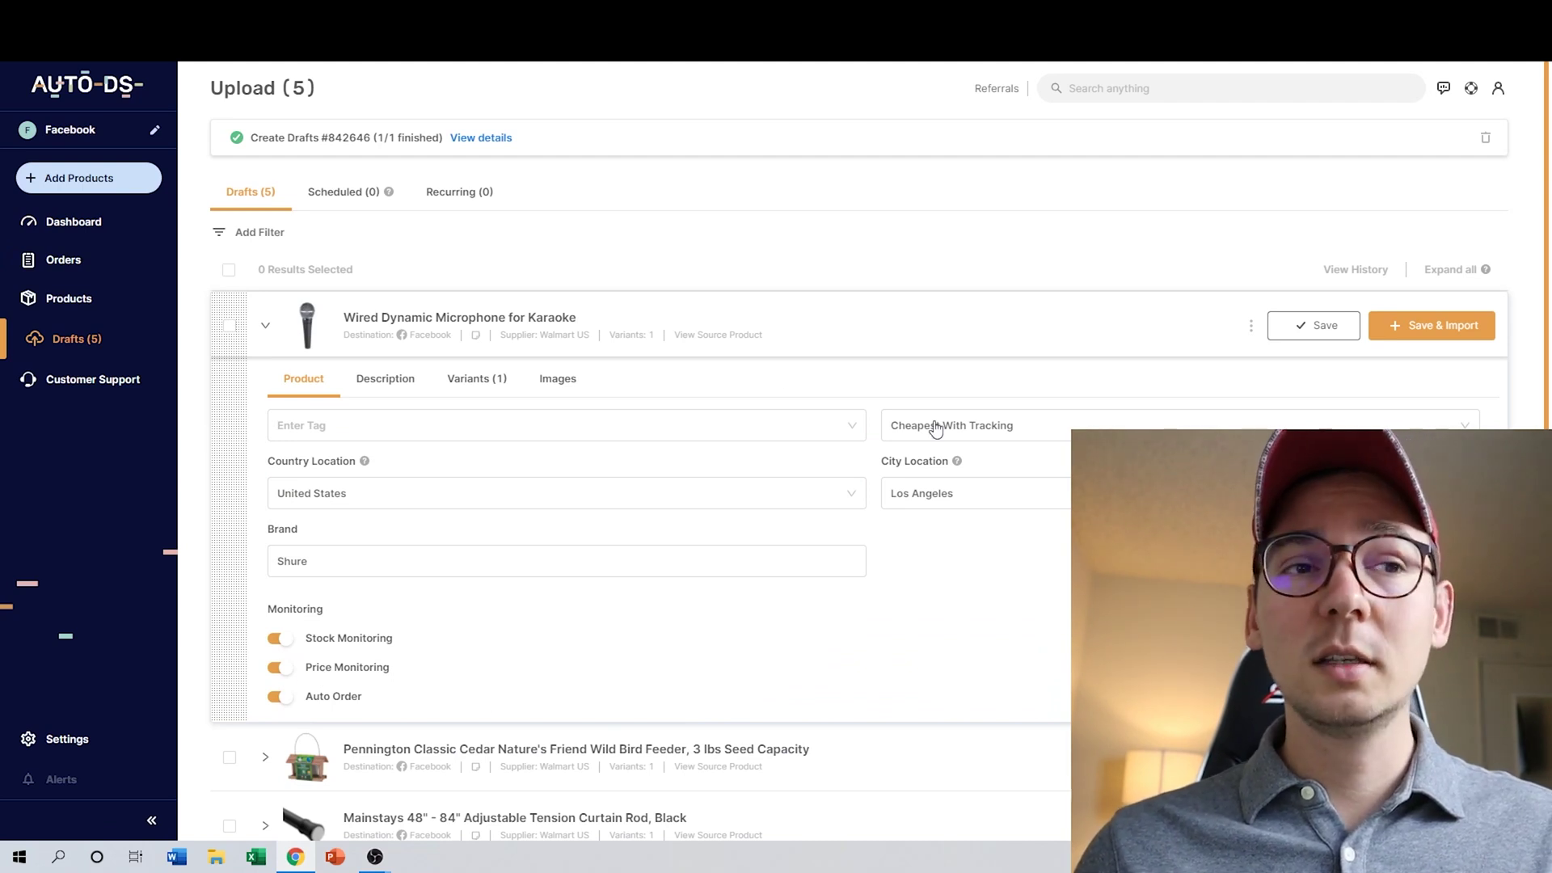
click(399, 392)
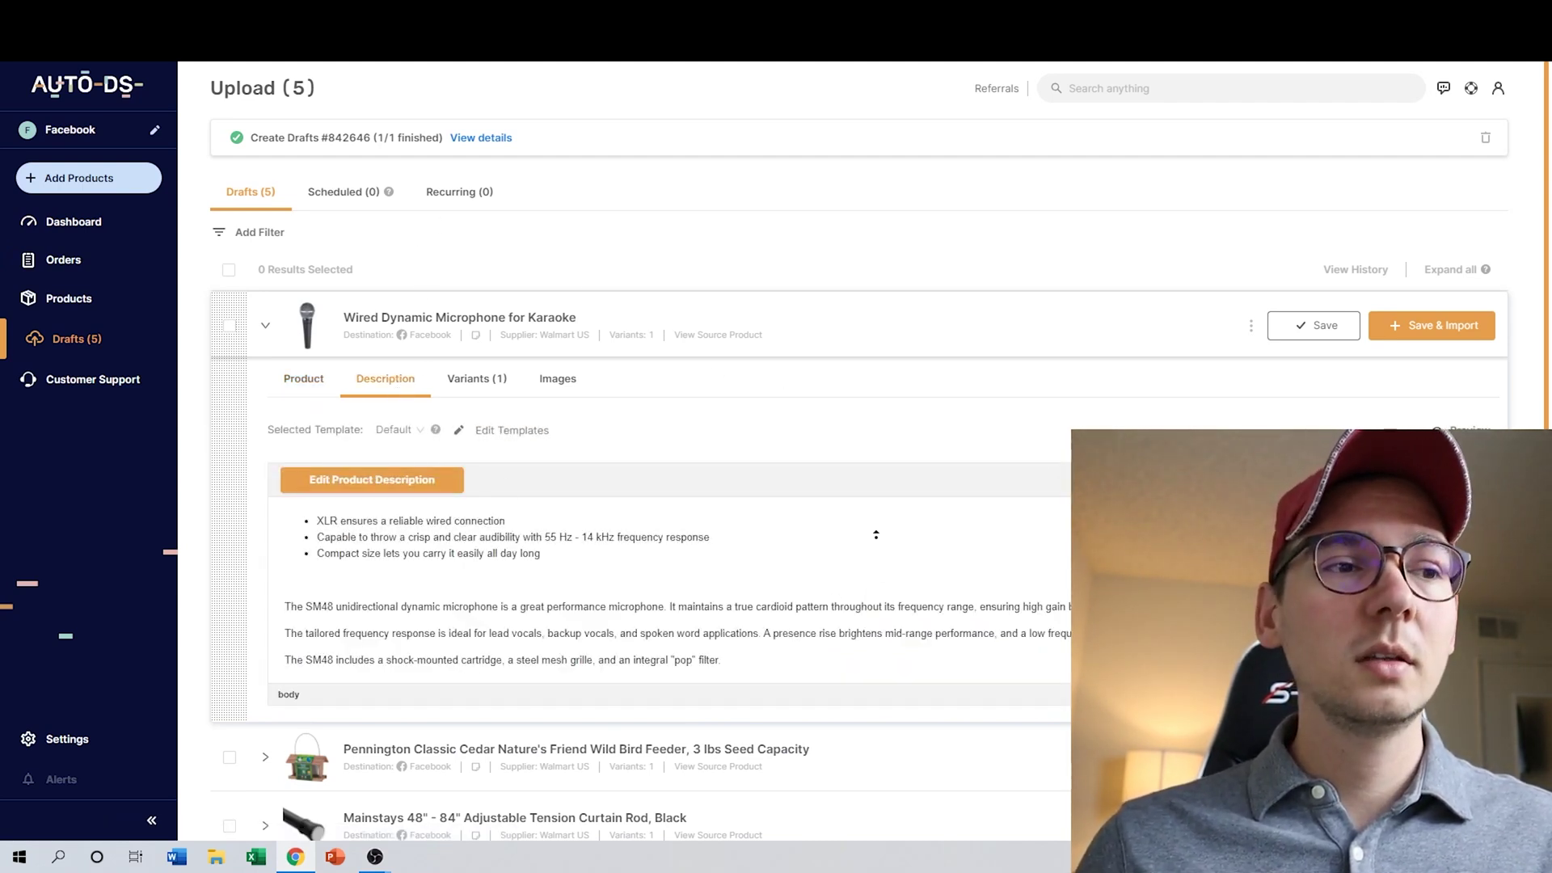
Step: Delete the feature bullet list from the microphone's product description
click(388, 495)
drag(540, 555, 314, 521)
key(BackSpace)
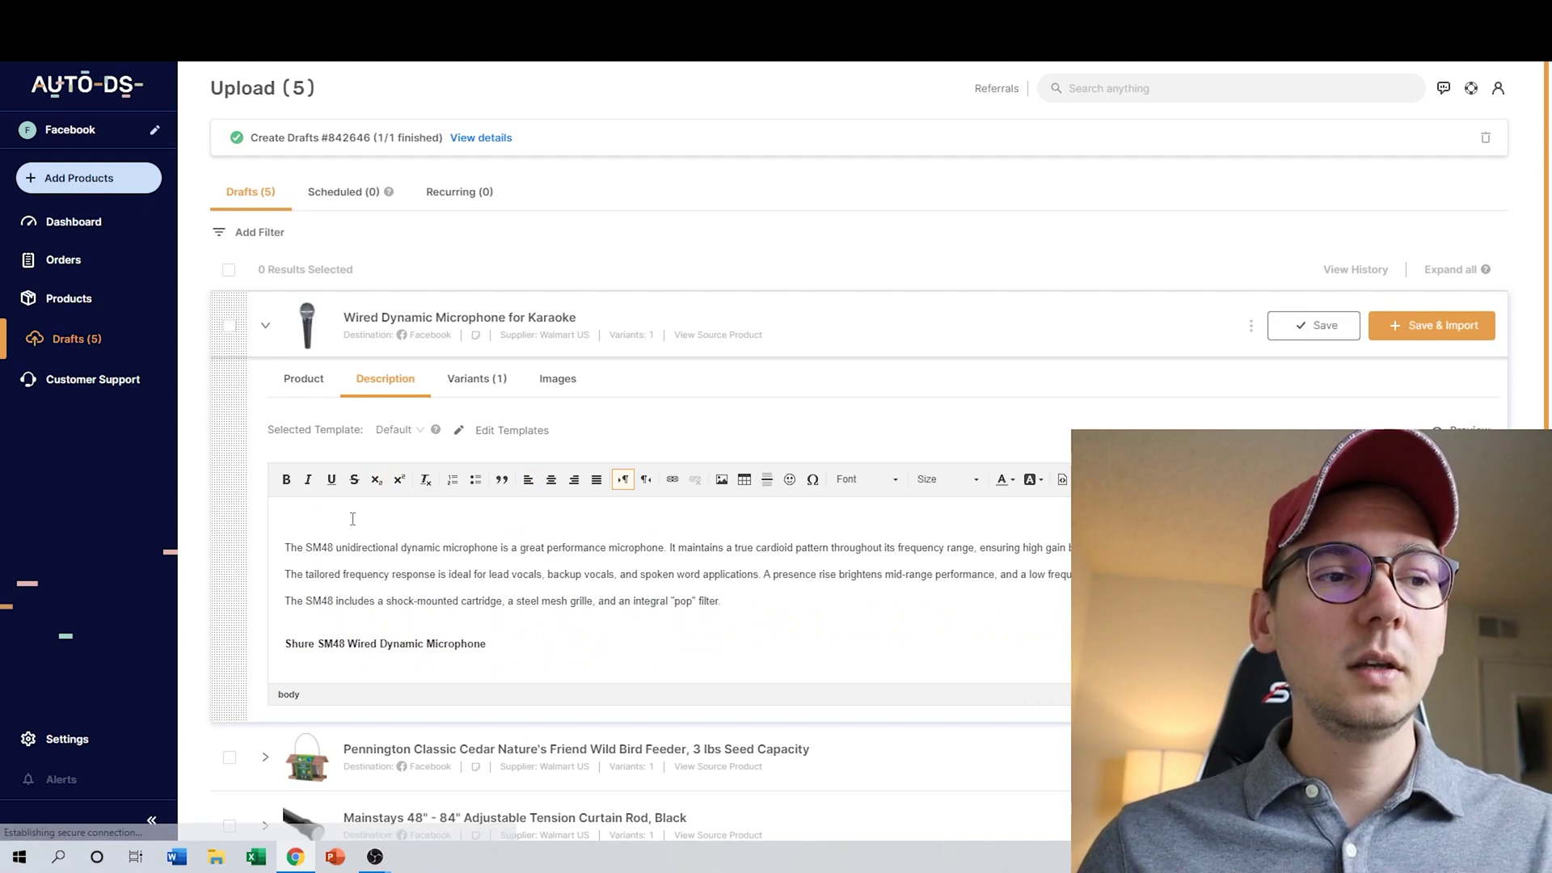
key(Delete)
key(Delete)
key(Delete)
key(Delete)
key(Delete)
key(Delete)
key(Delete)
key(Delete)
key(Delete)
key(Delete)
key(Delete)
key(Delete)
key(Delete)
key(Delete)
key(Delete)
key(Delete)
key(BackSpace)
key(BackSpace)
key(BackSpace)
key(BackSpace)
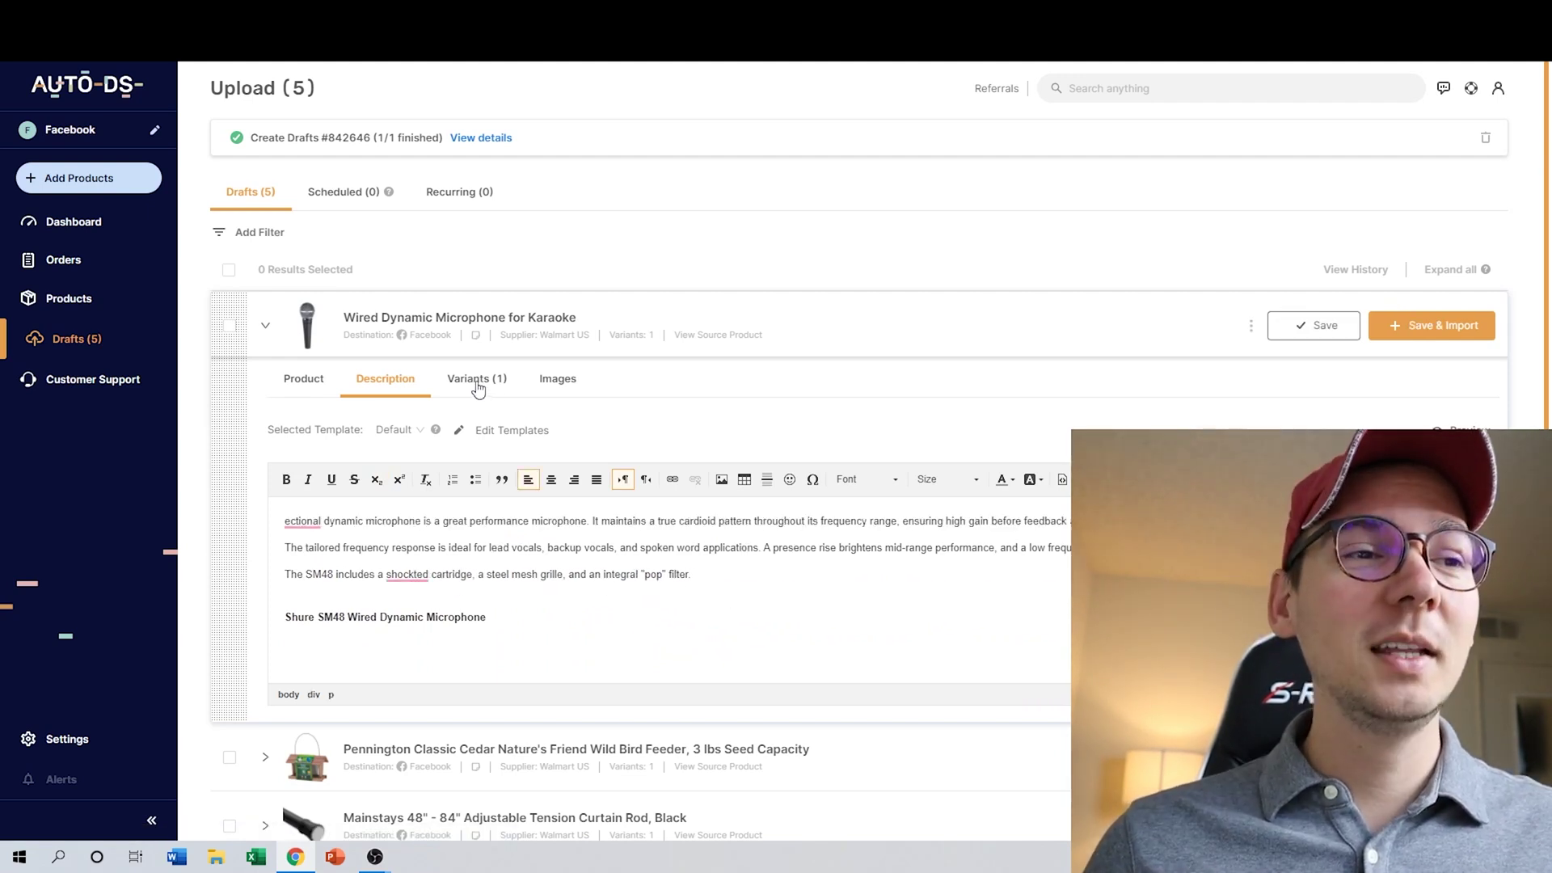
Step: Check the single in-stock variant's pricing of $64.81 in Variants
click(469, 384)
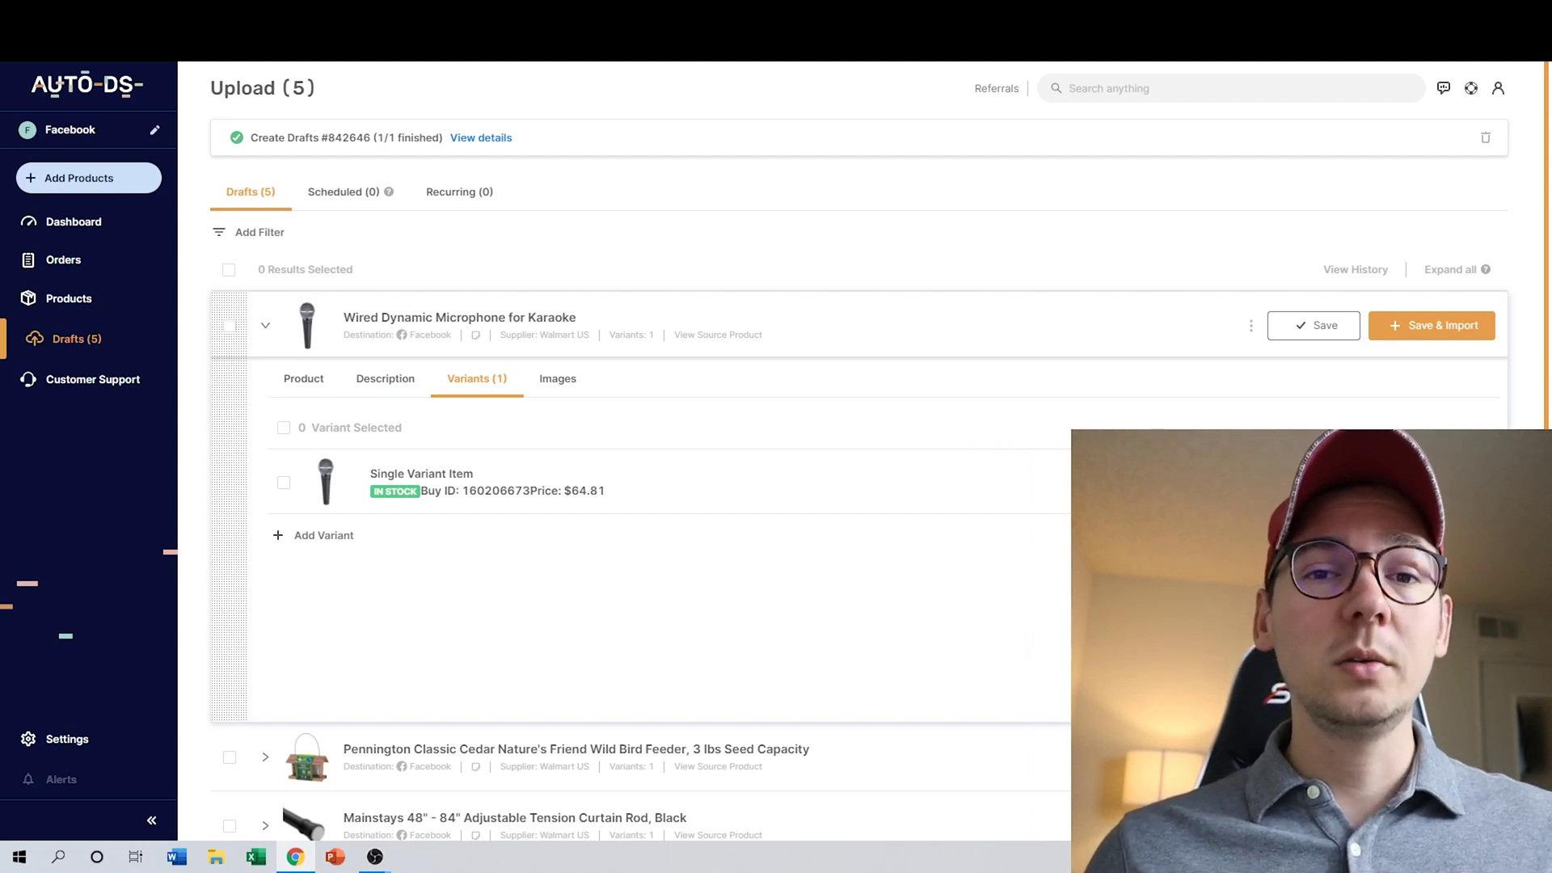
click(697, 477)
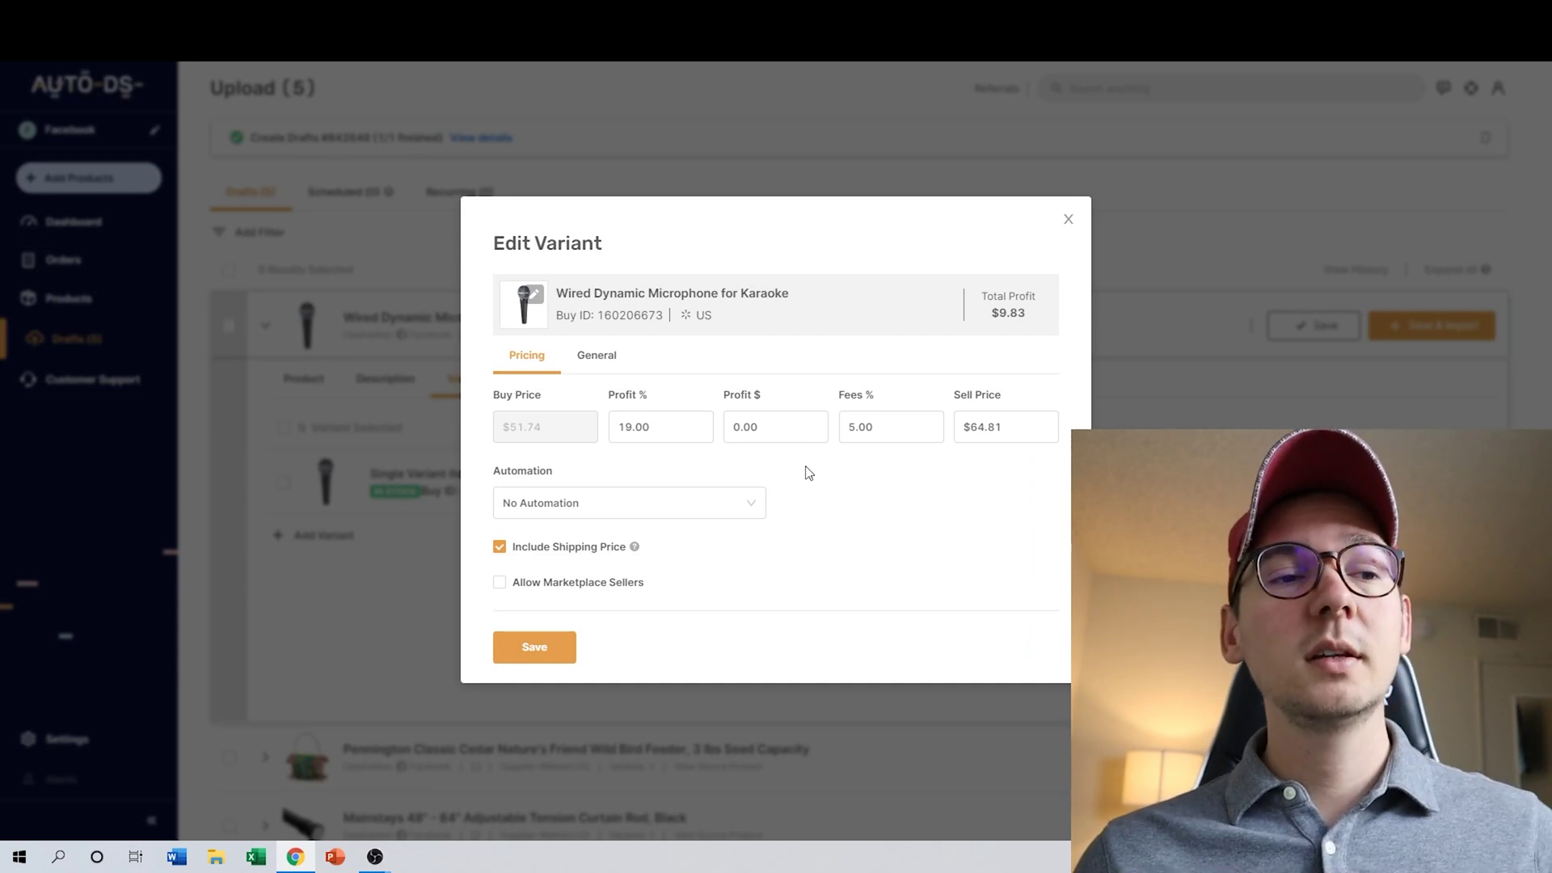
click(1068, 219)
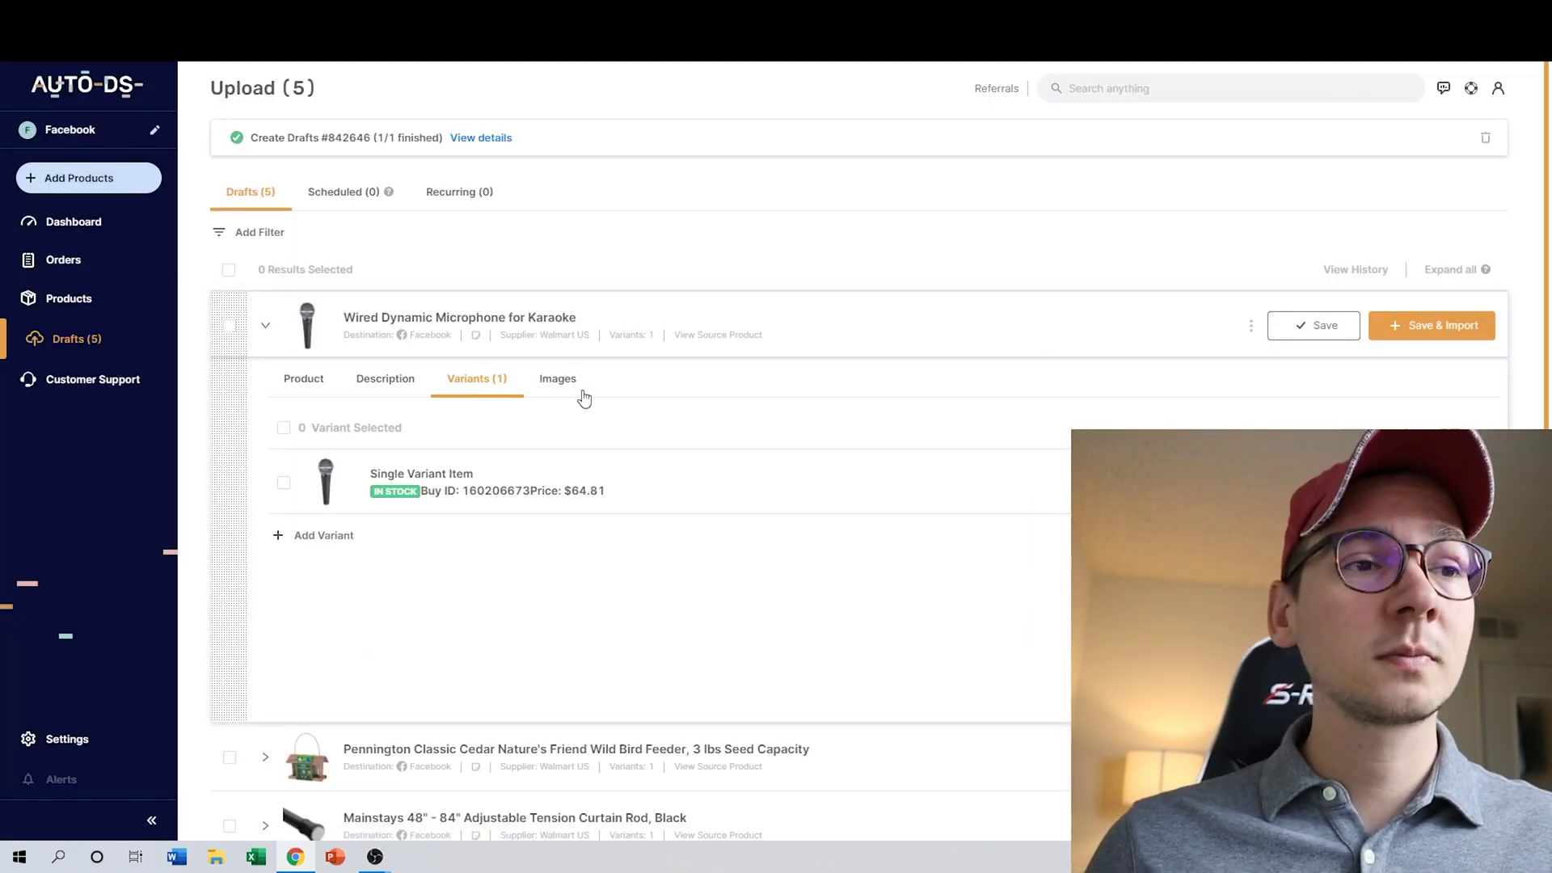
Step: Delete the third microphone photo from the draft's images
click(557, 380)
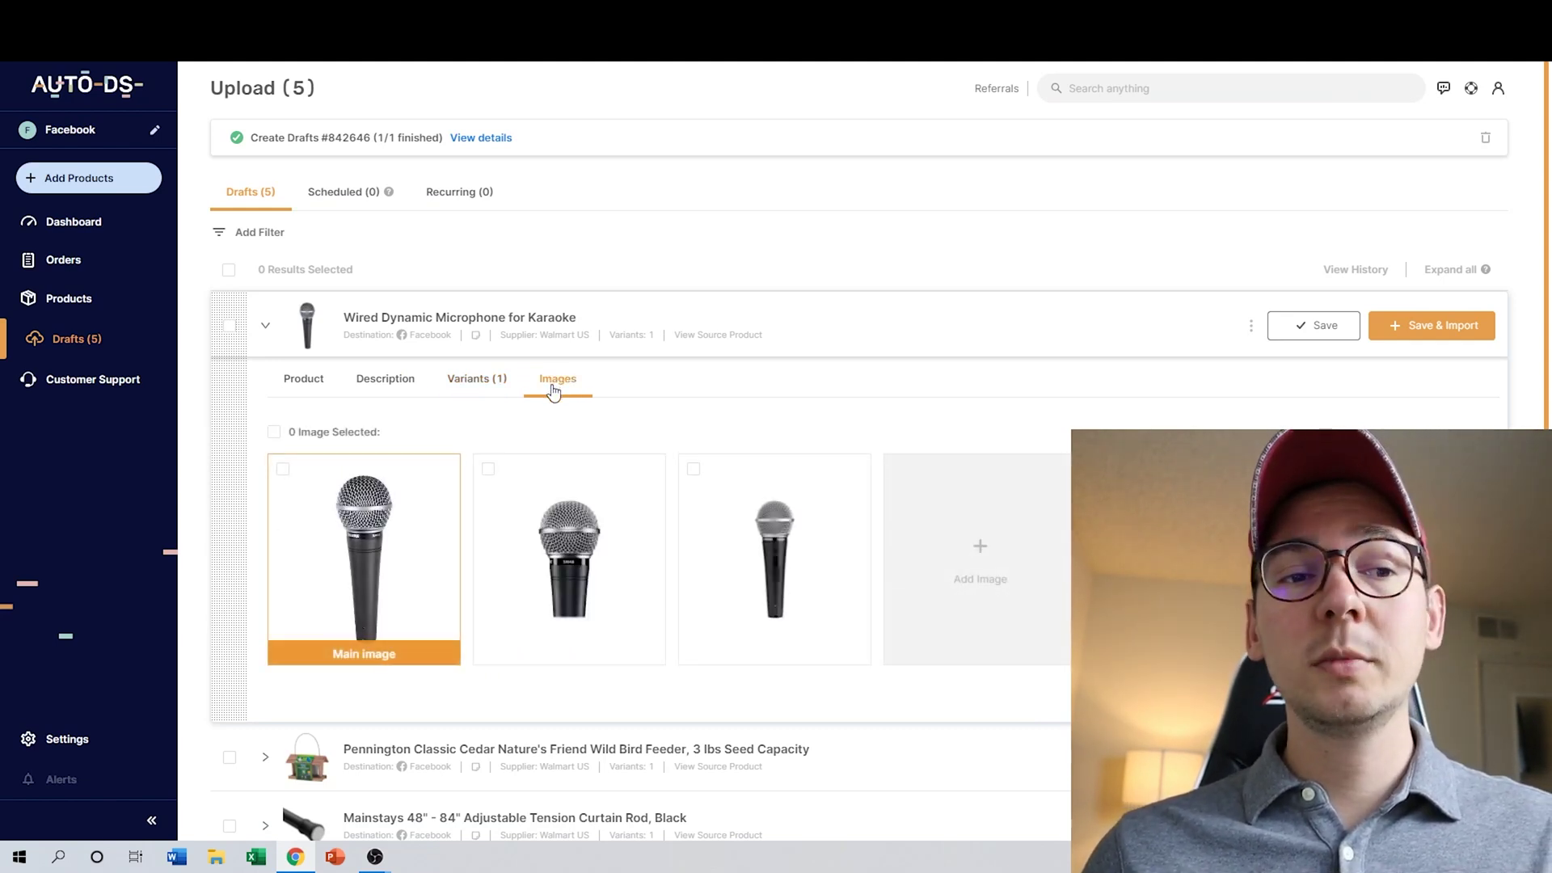
click(693, 468)
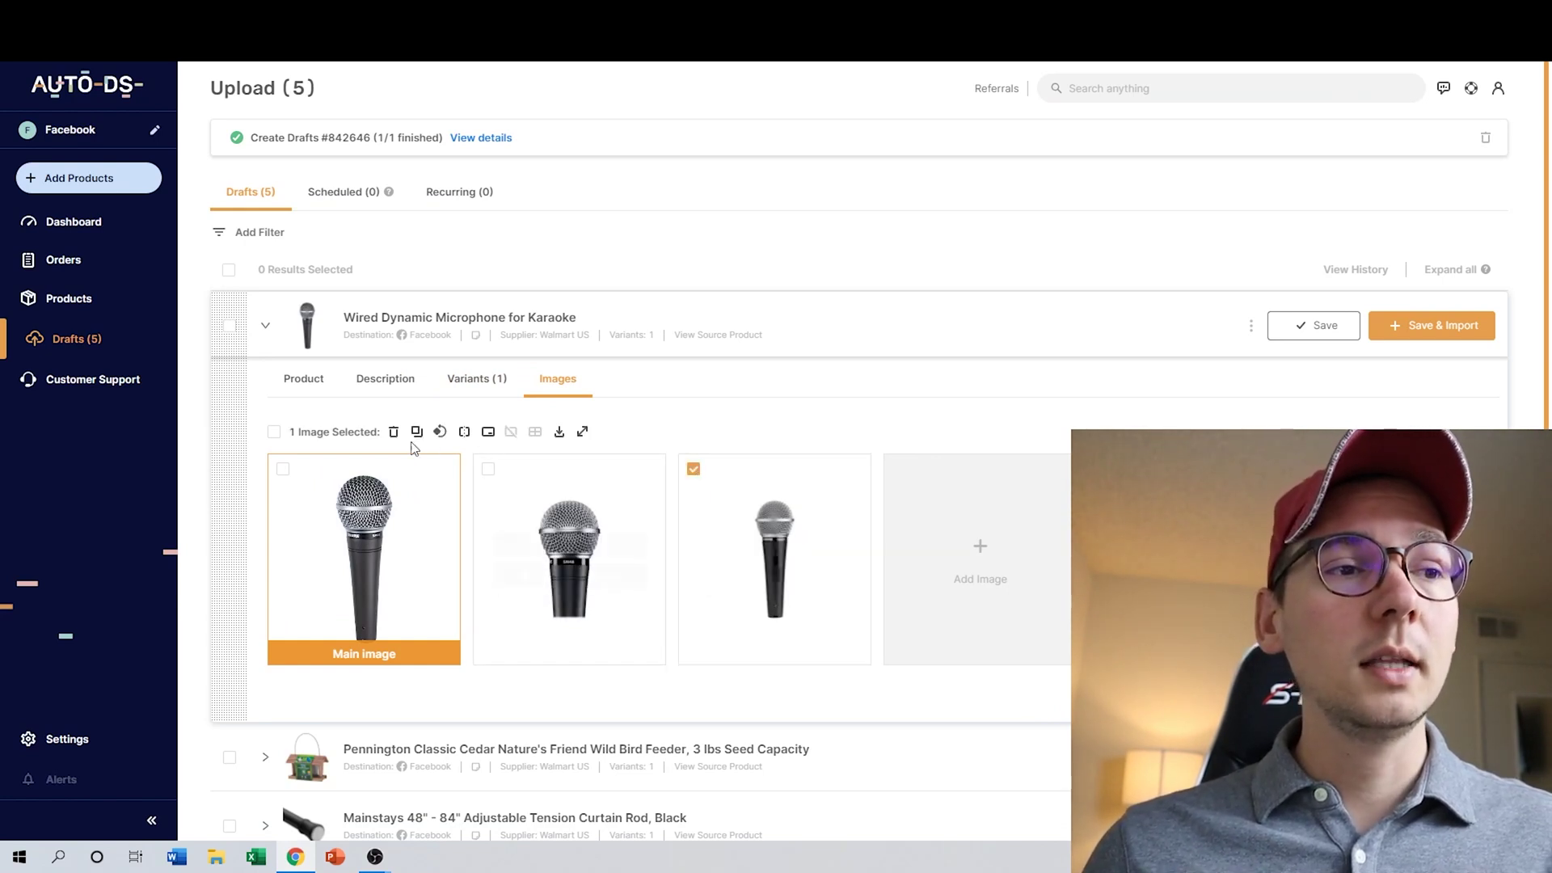
click(394, 431)
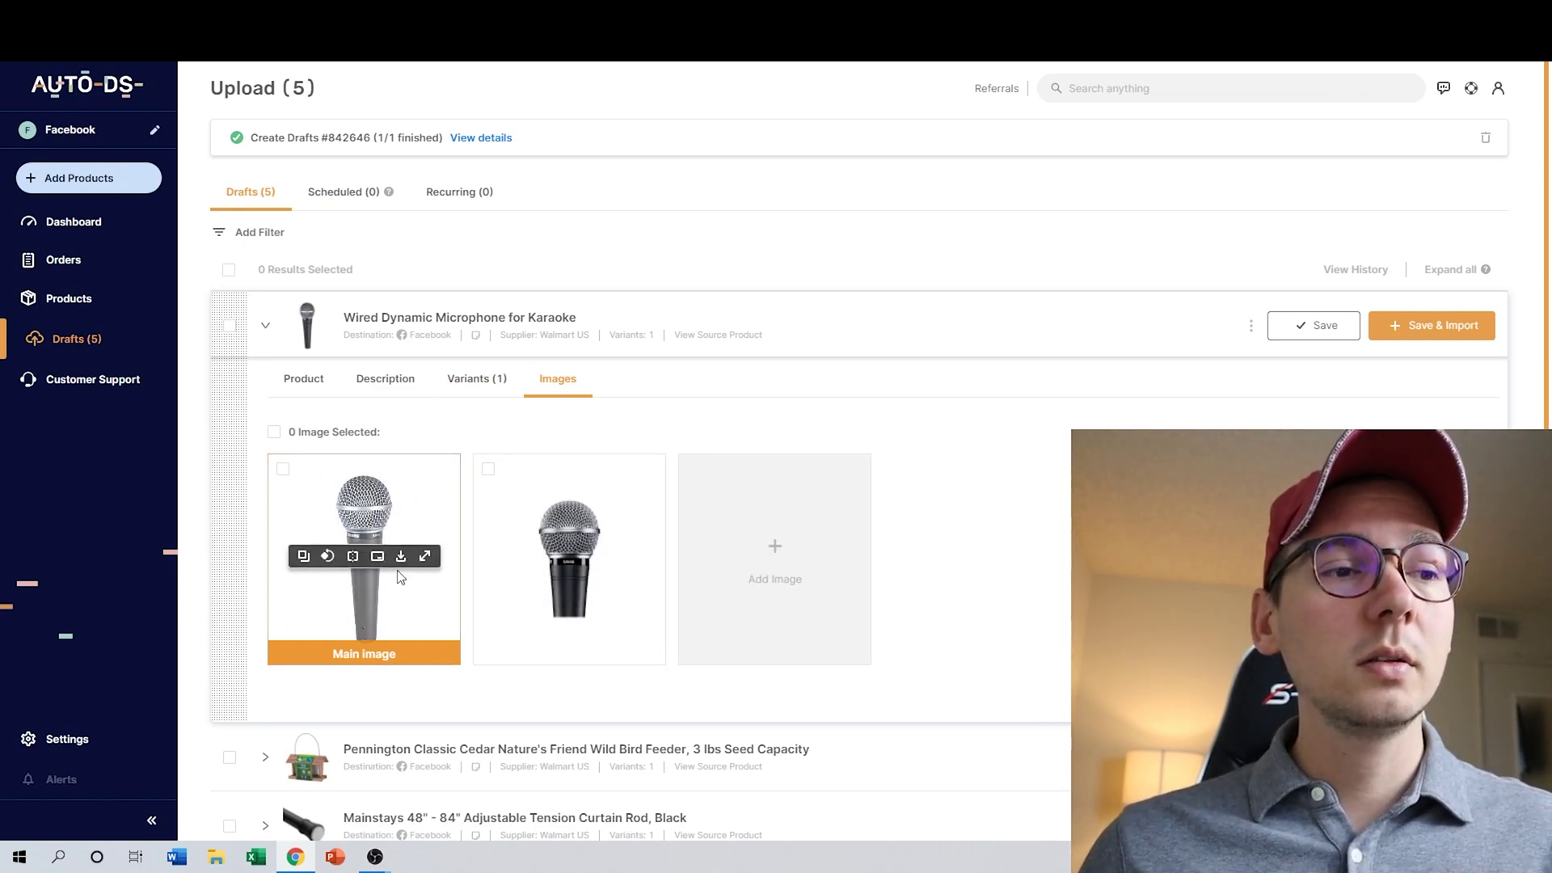
Step: Rotate the main image through quarter turns until it is upright again
click(327, 557)
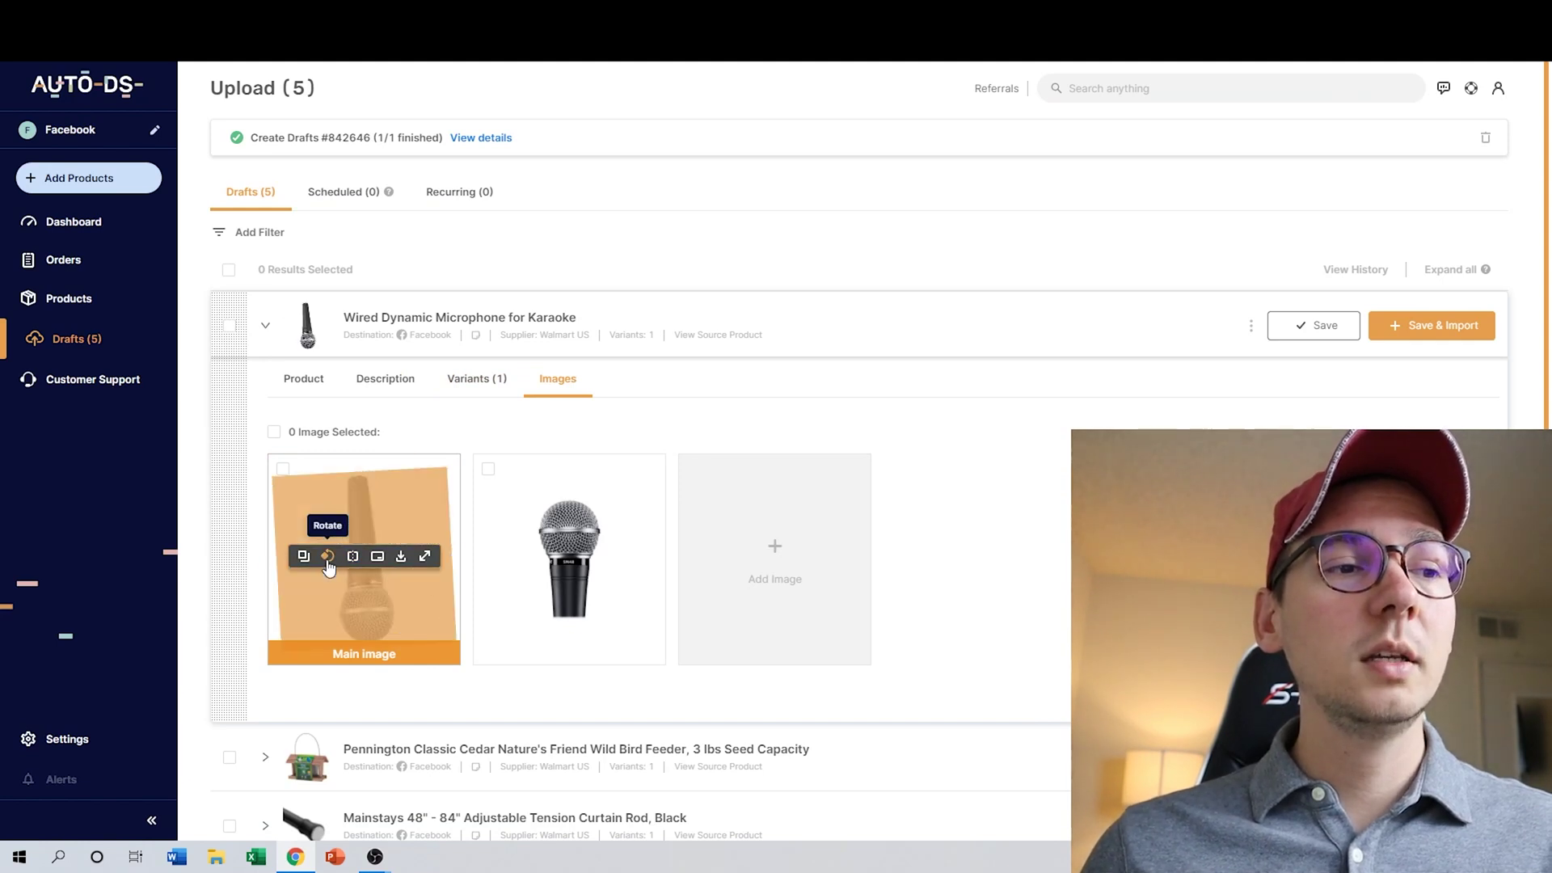
click(328, 558)
click(328, 558)
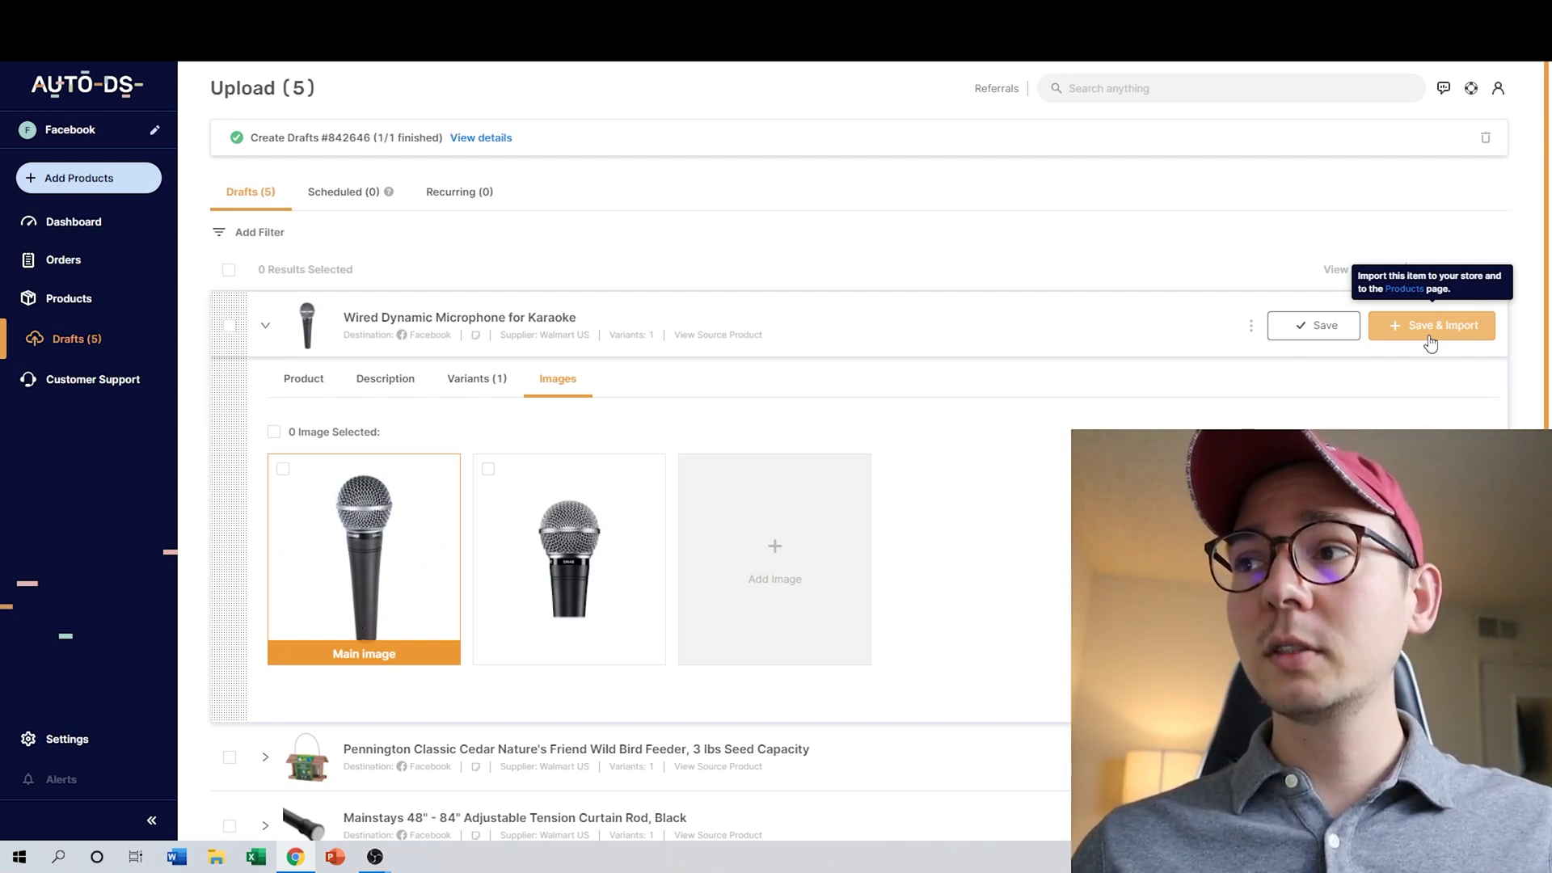
Step: Import the karaoke microphone draft to Products and review then close job #842646's details
click(1431, 325)
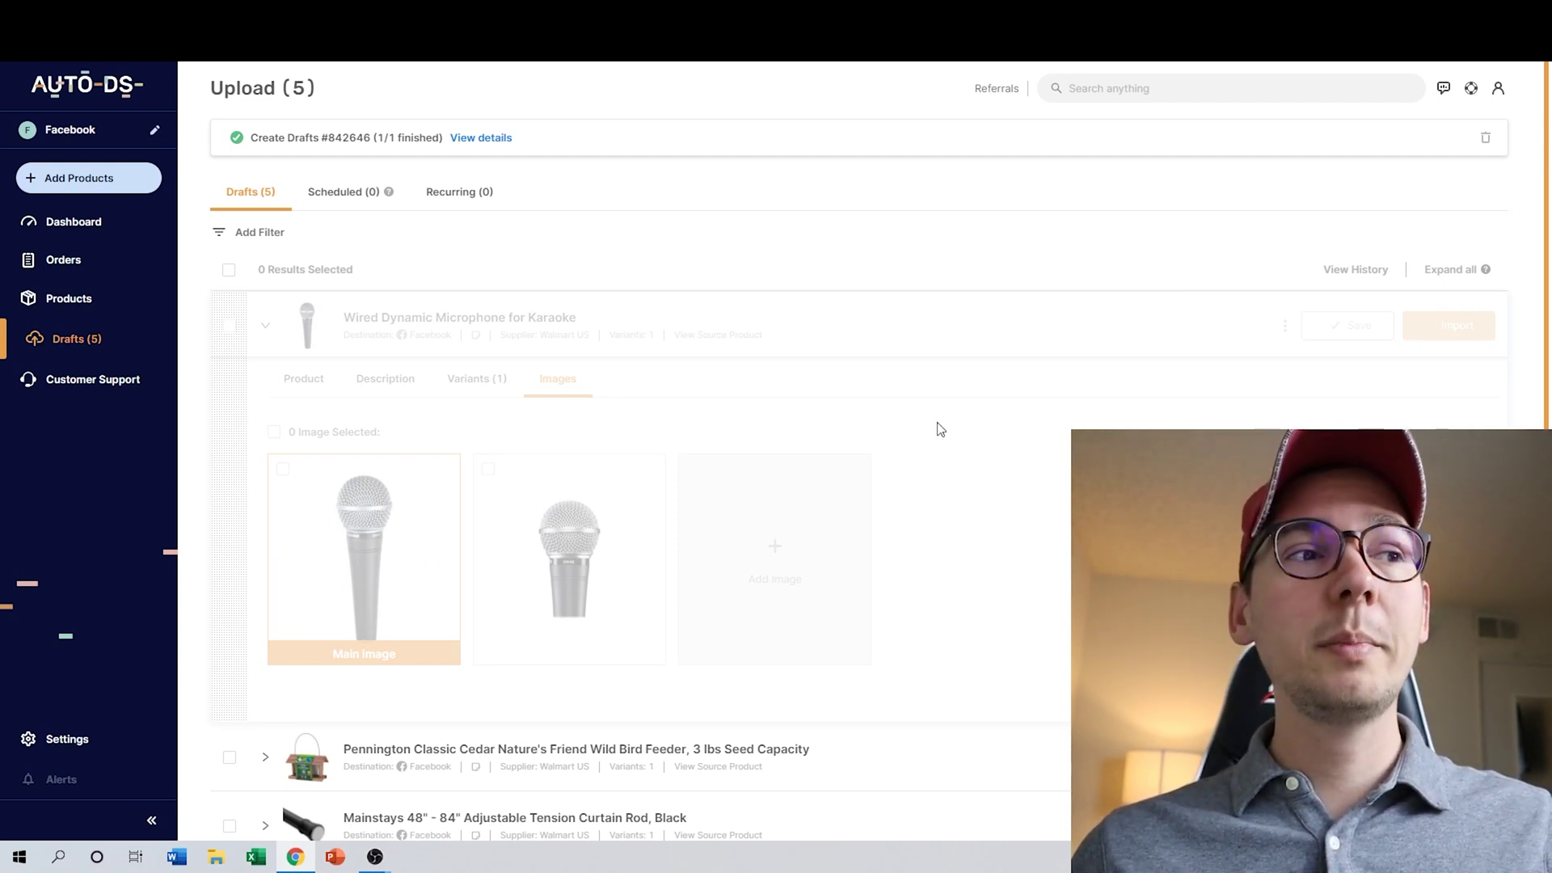
click(75, 299)
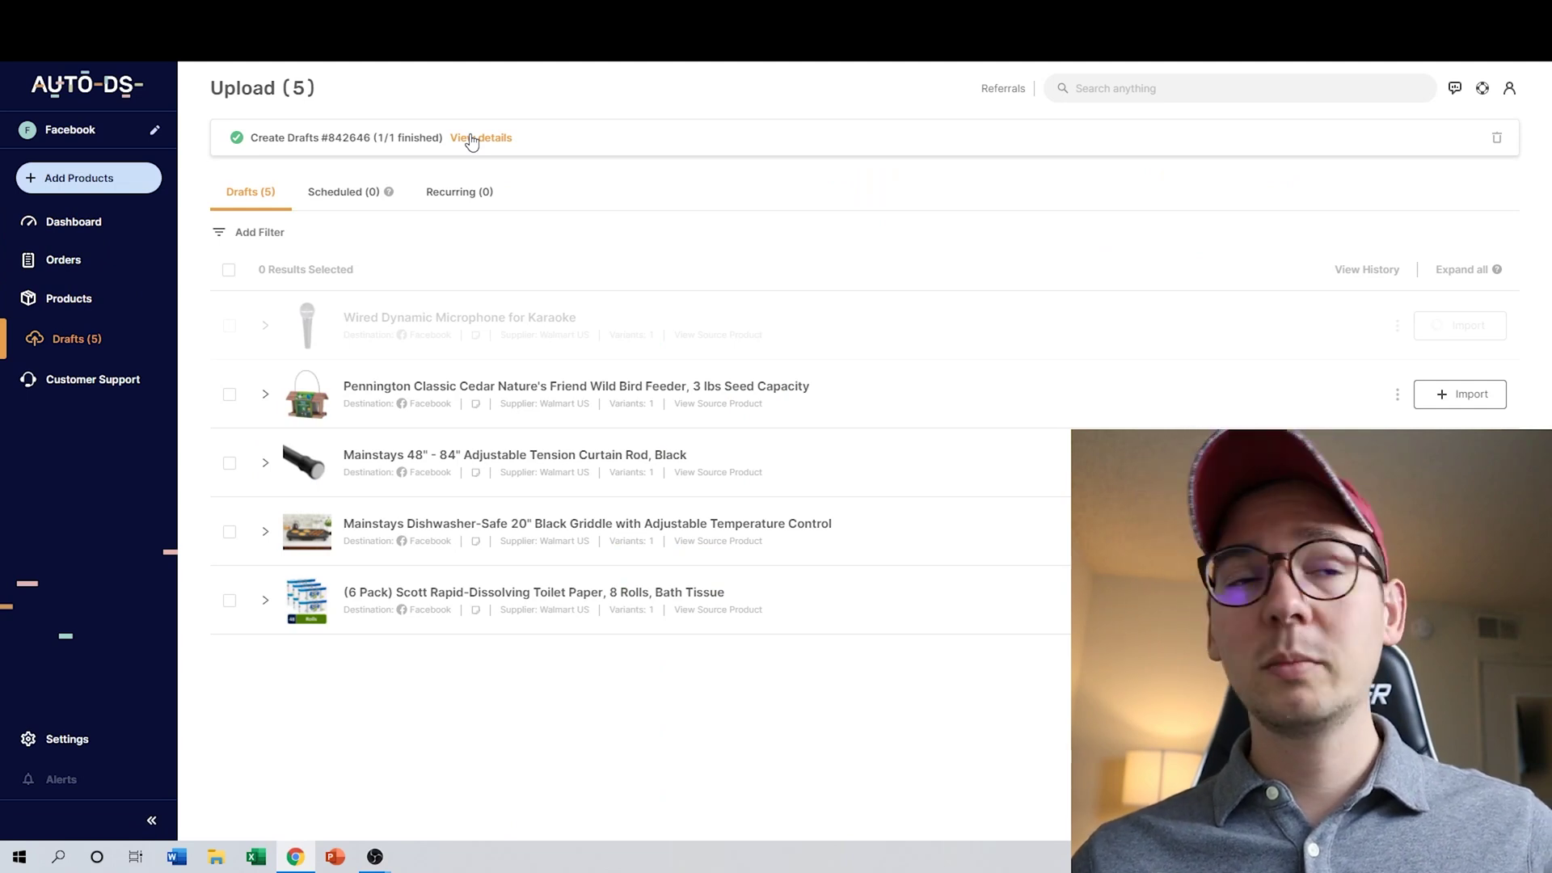
click(477, 138)
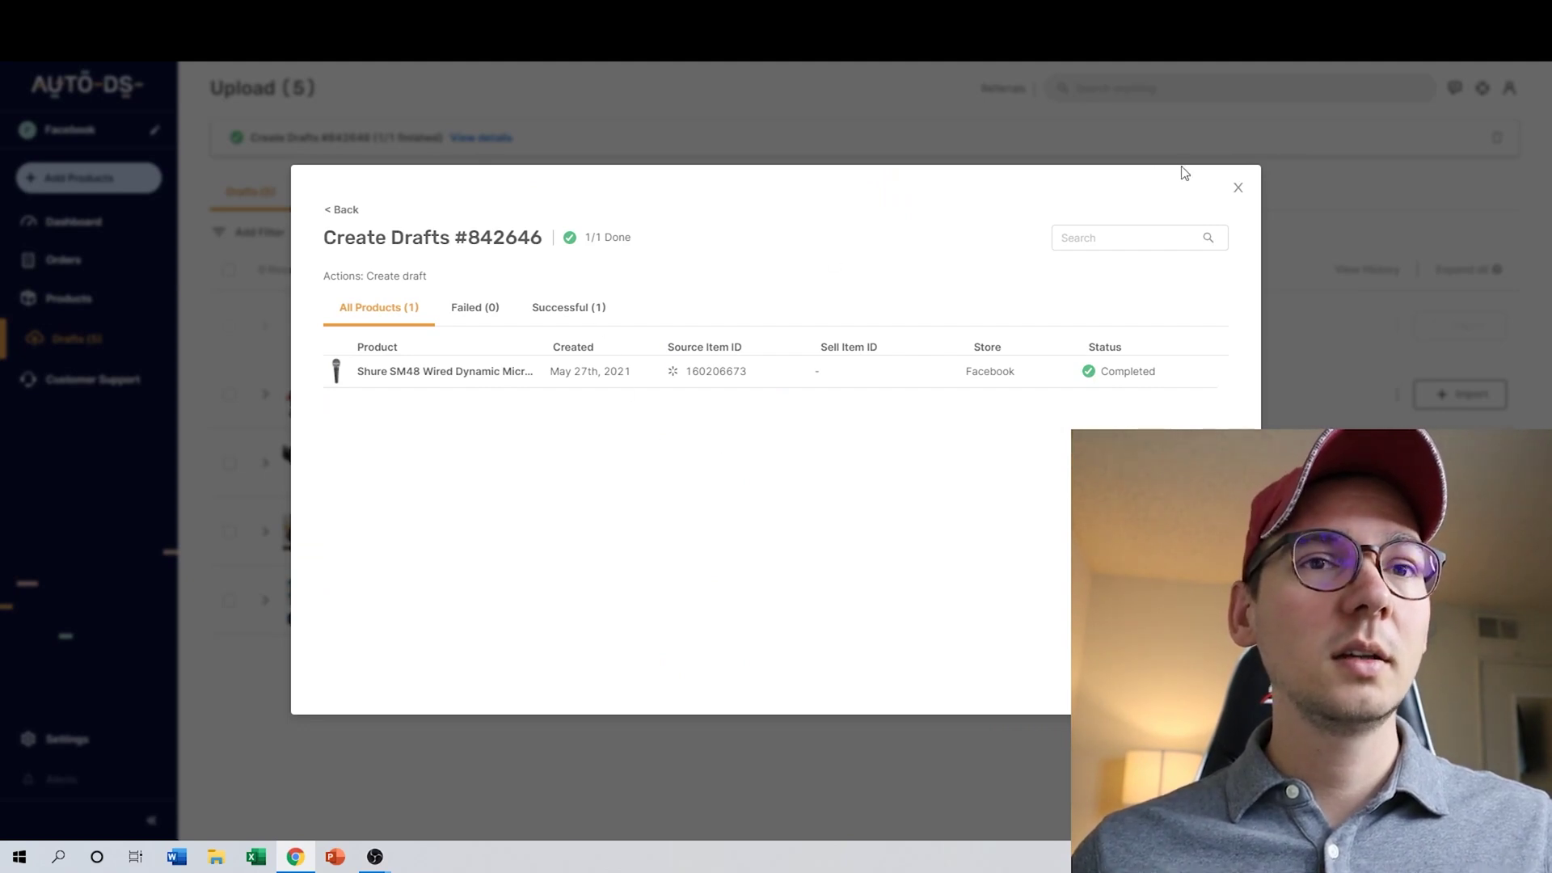
click(1236, 190)
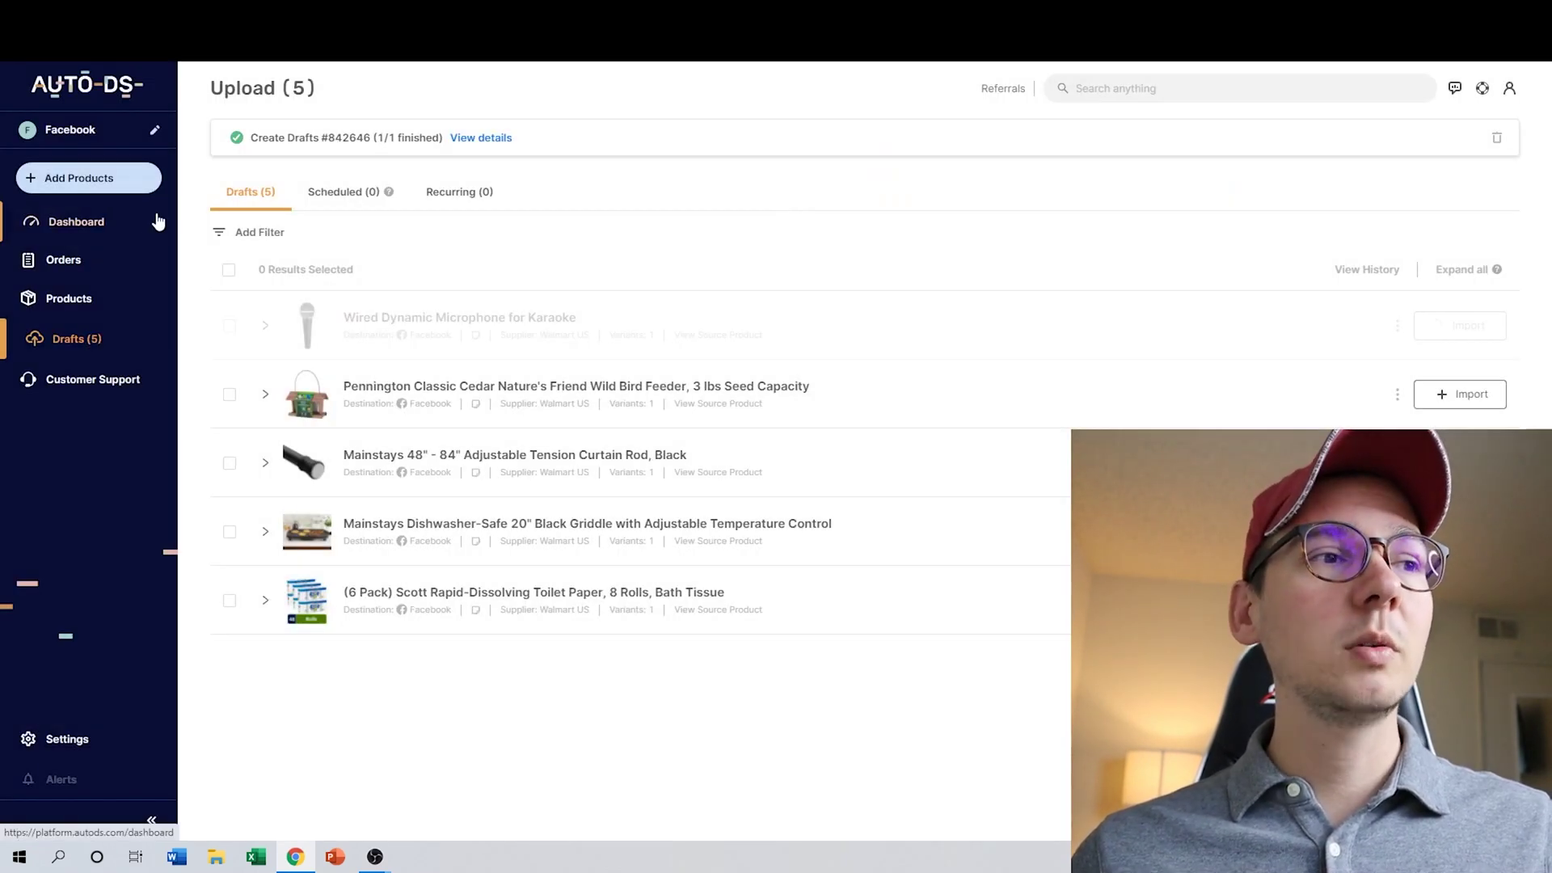
Step: Open the microphone product's edit page to check its title, then return to Products
click(99, 300)
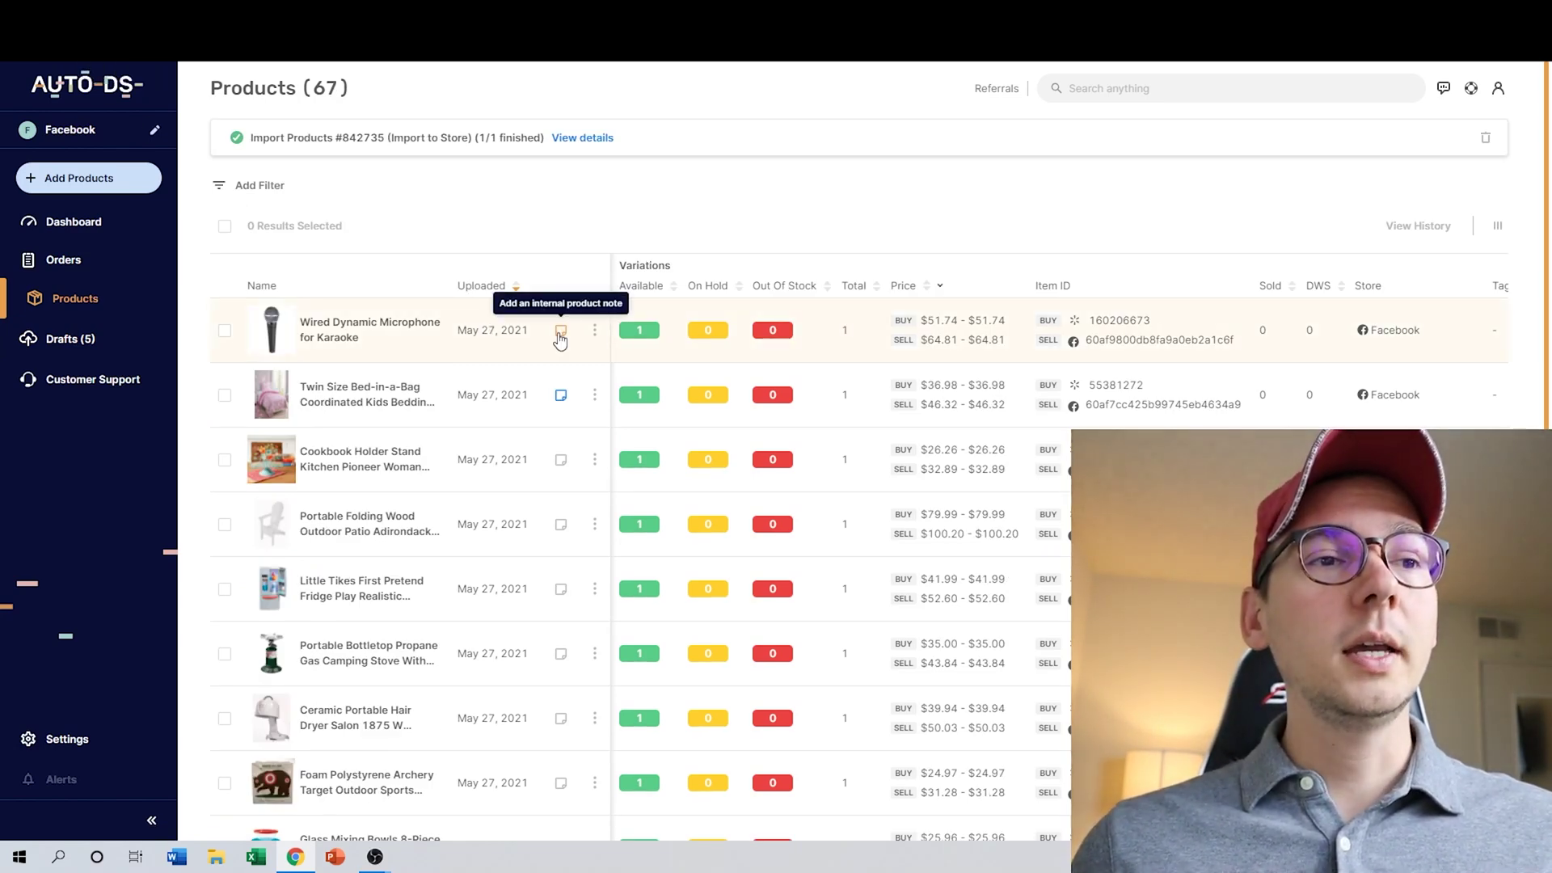
click(594, 338)
click(577, 360)
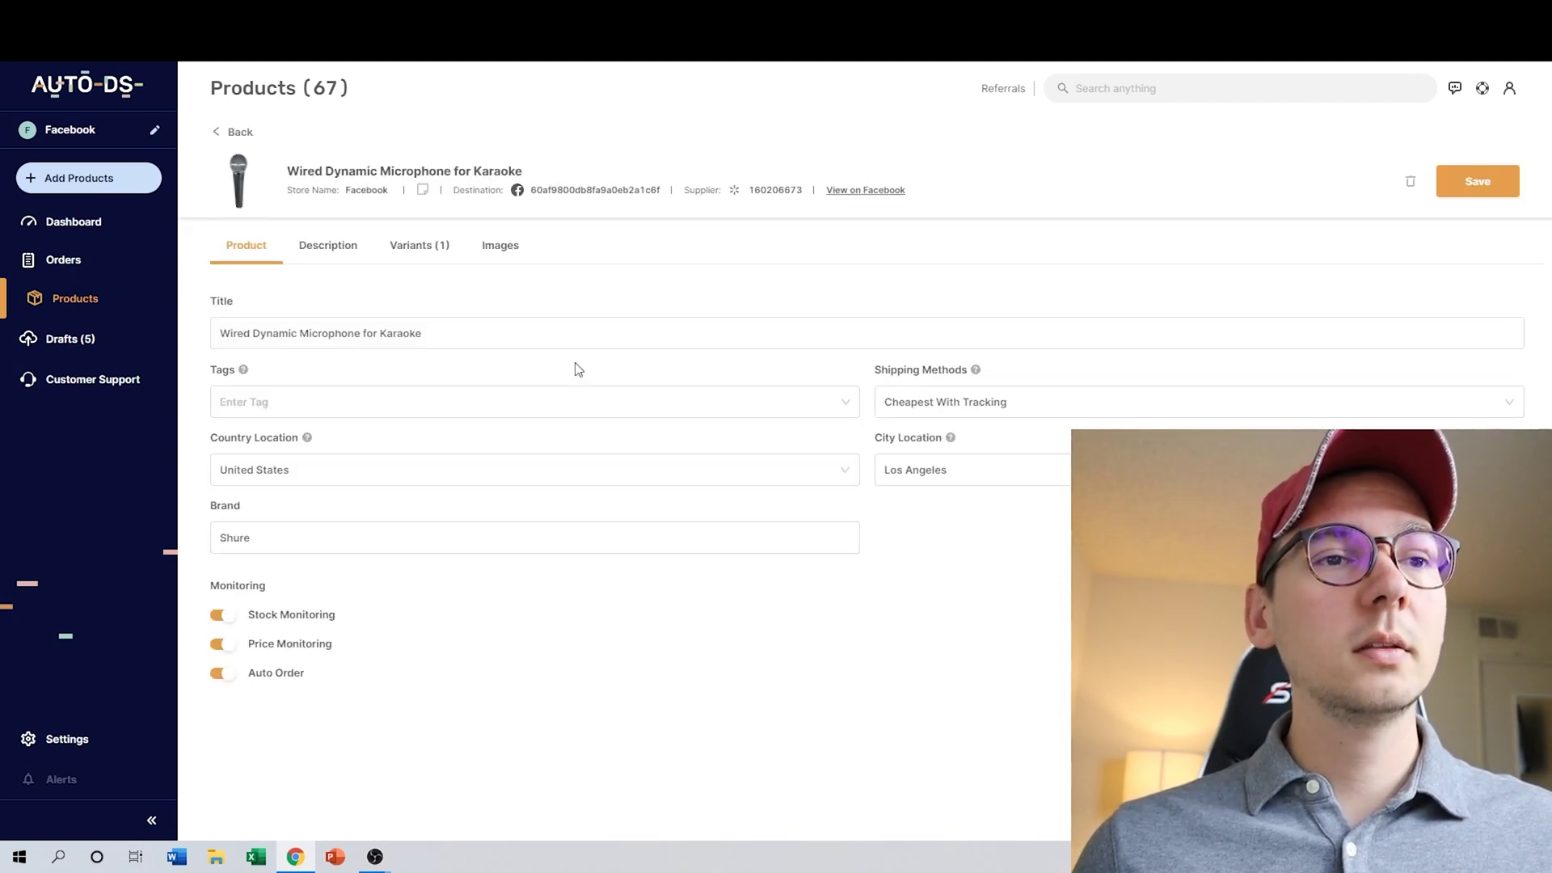
click(885, 337)
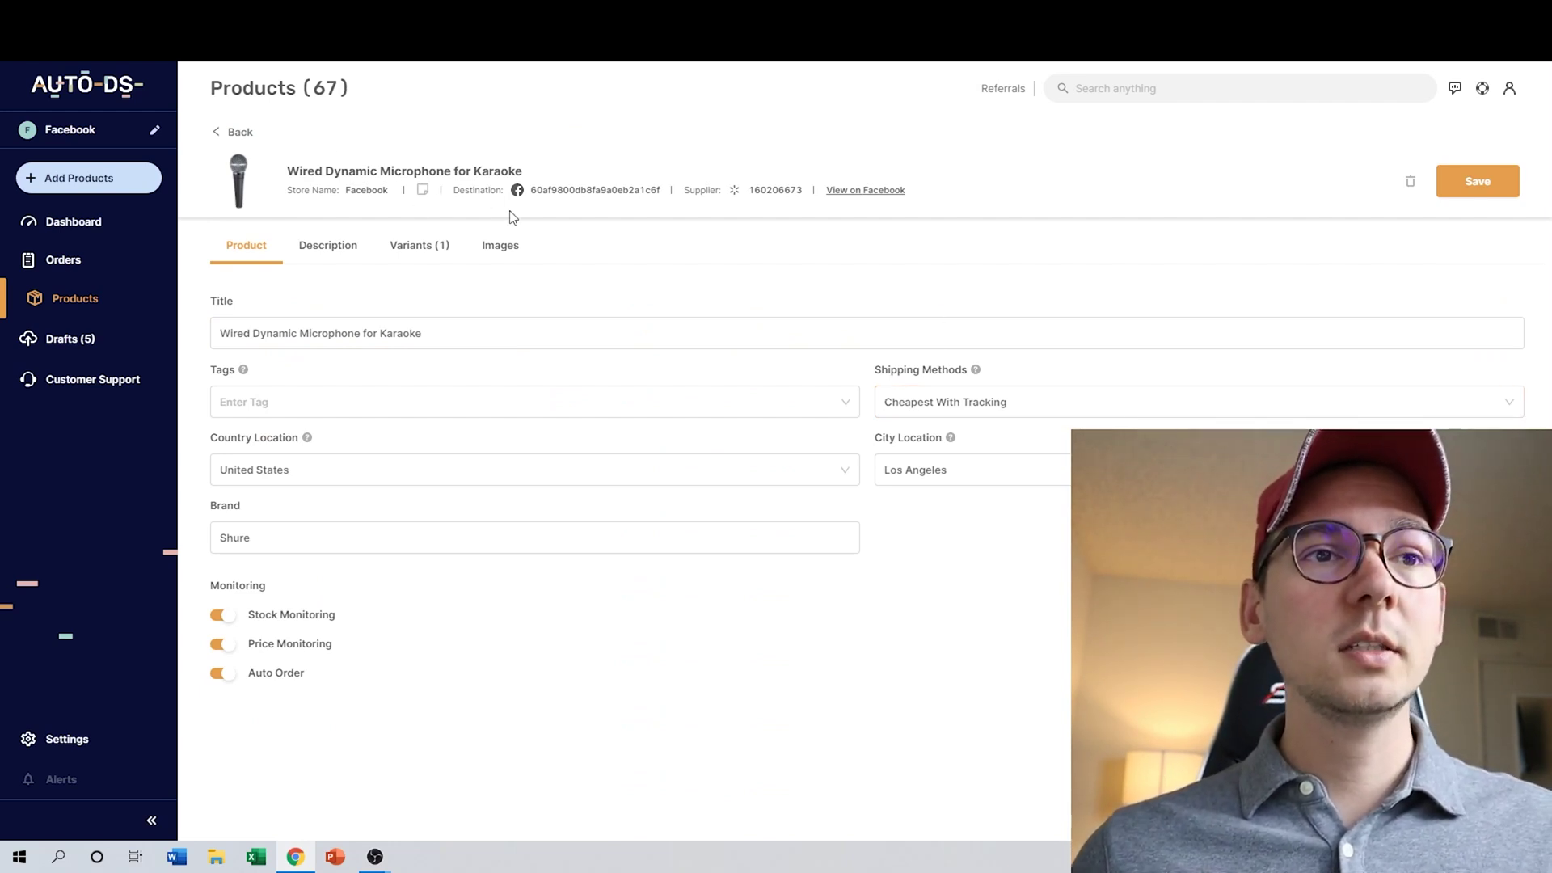
click(241, 133)
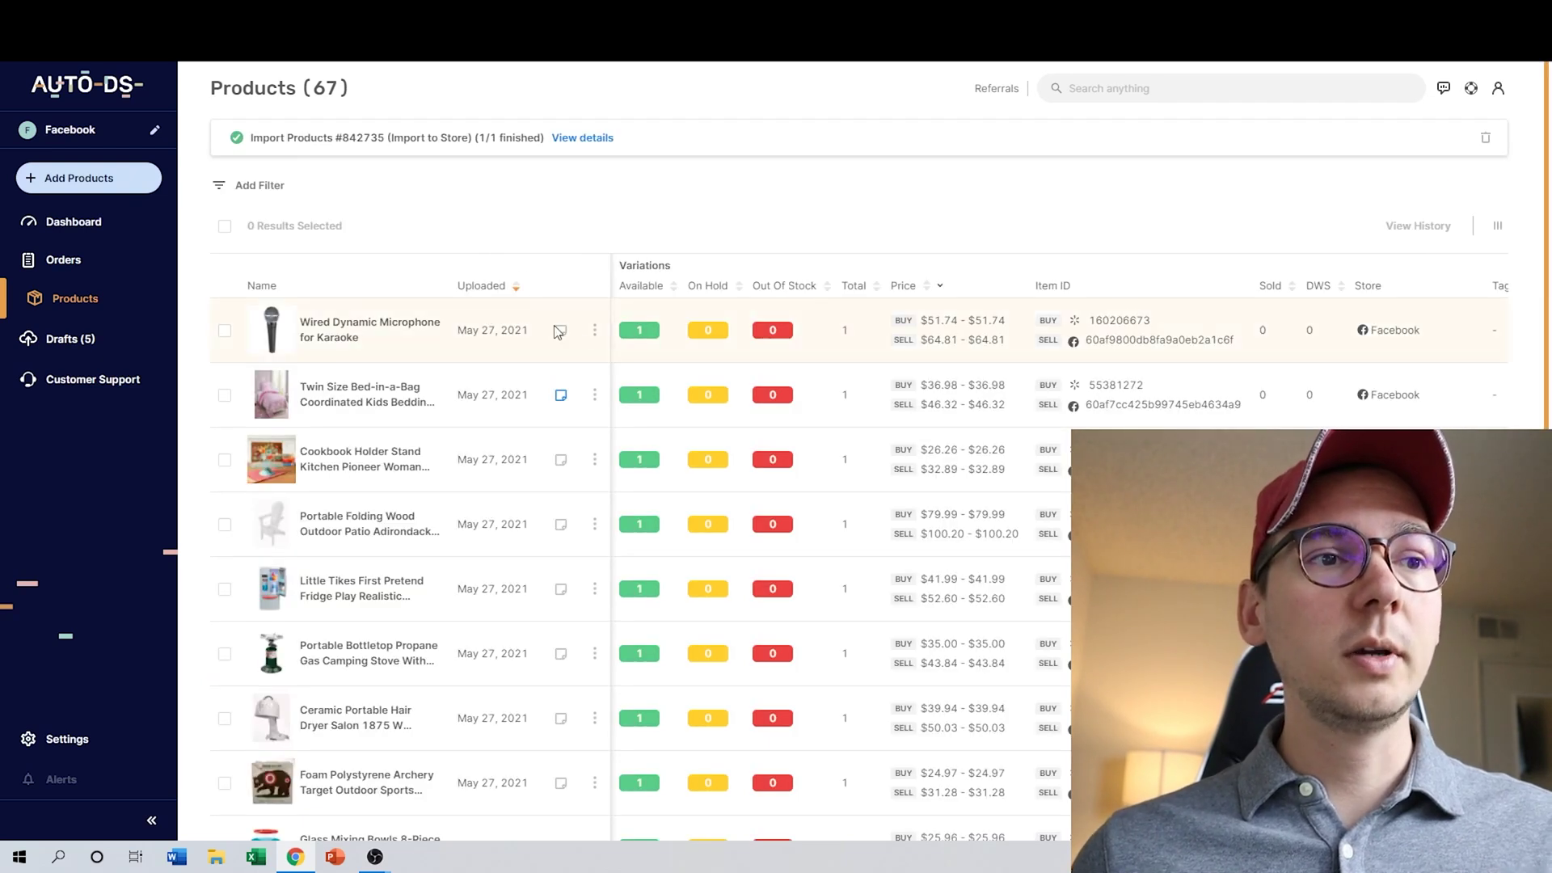
Step: Reopen the microphone product's Variants and copy its buy ID for Facebook
click(594, 334)
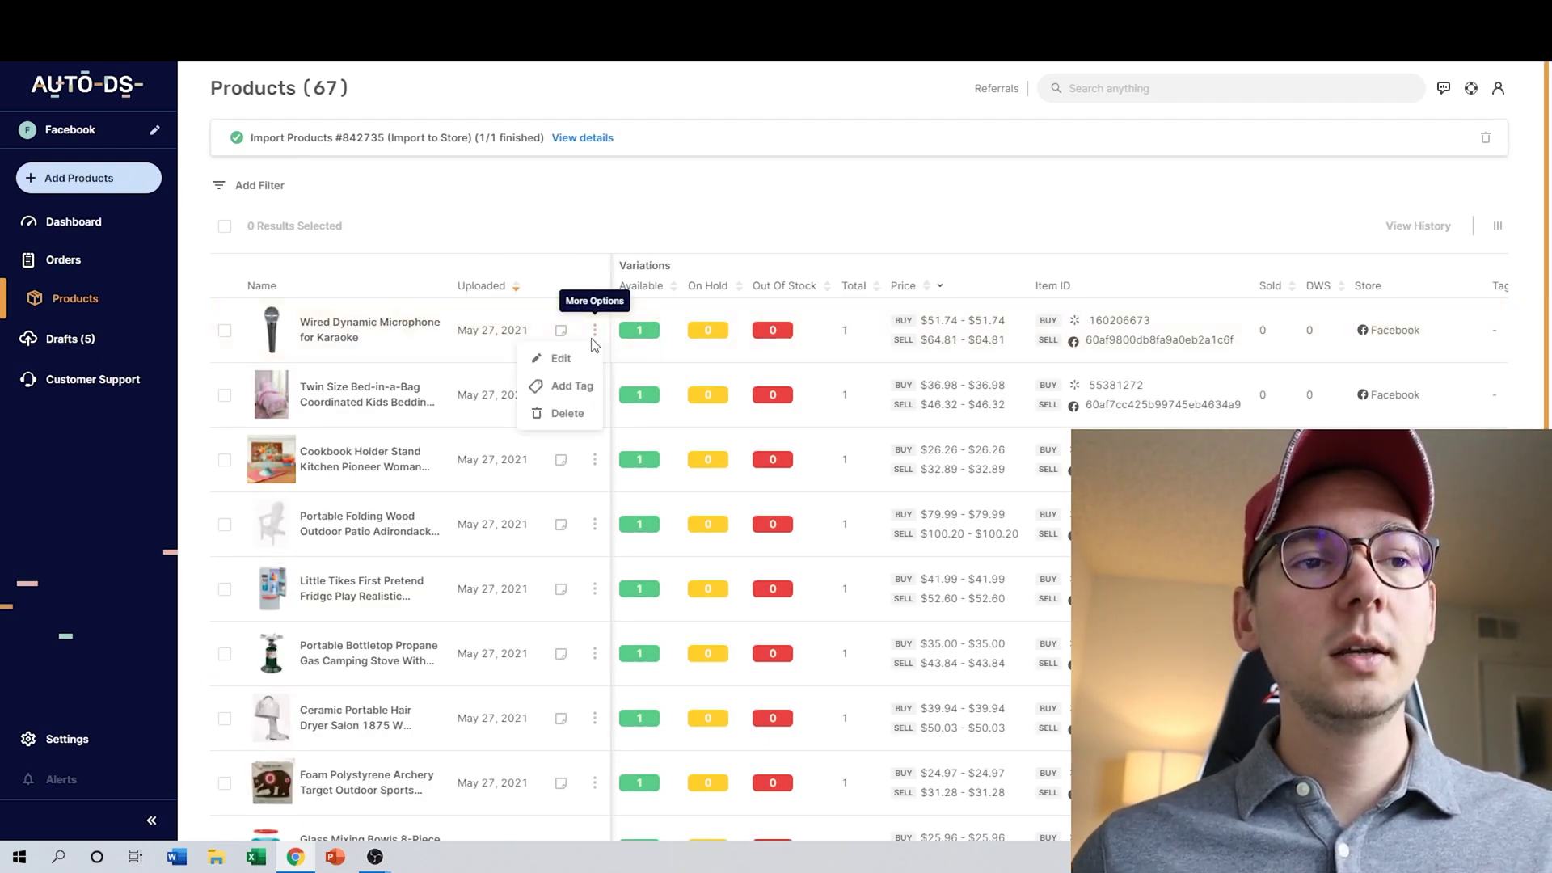
click(566, 358)
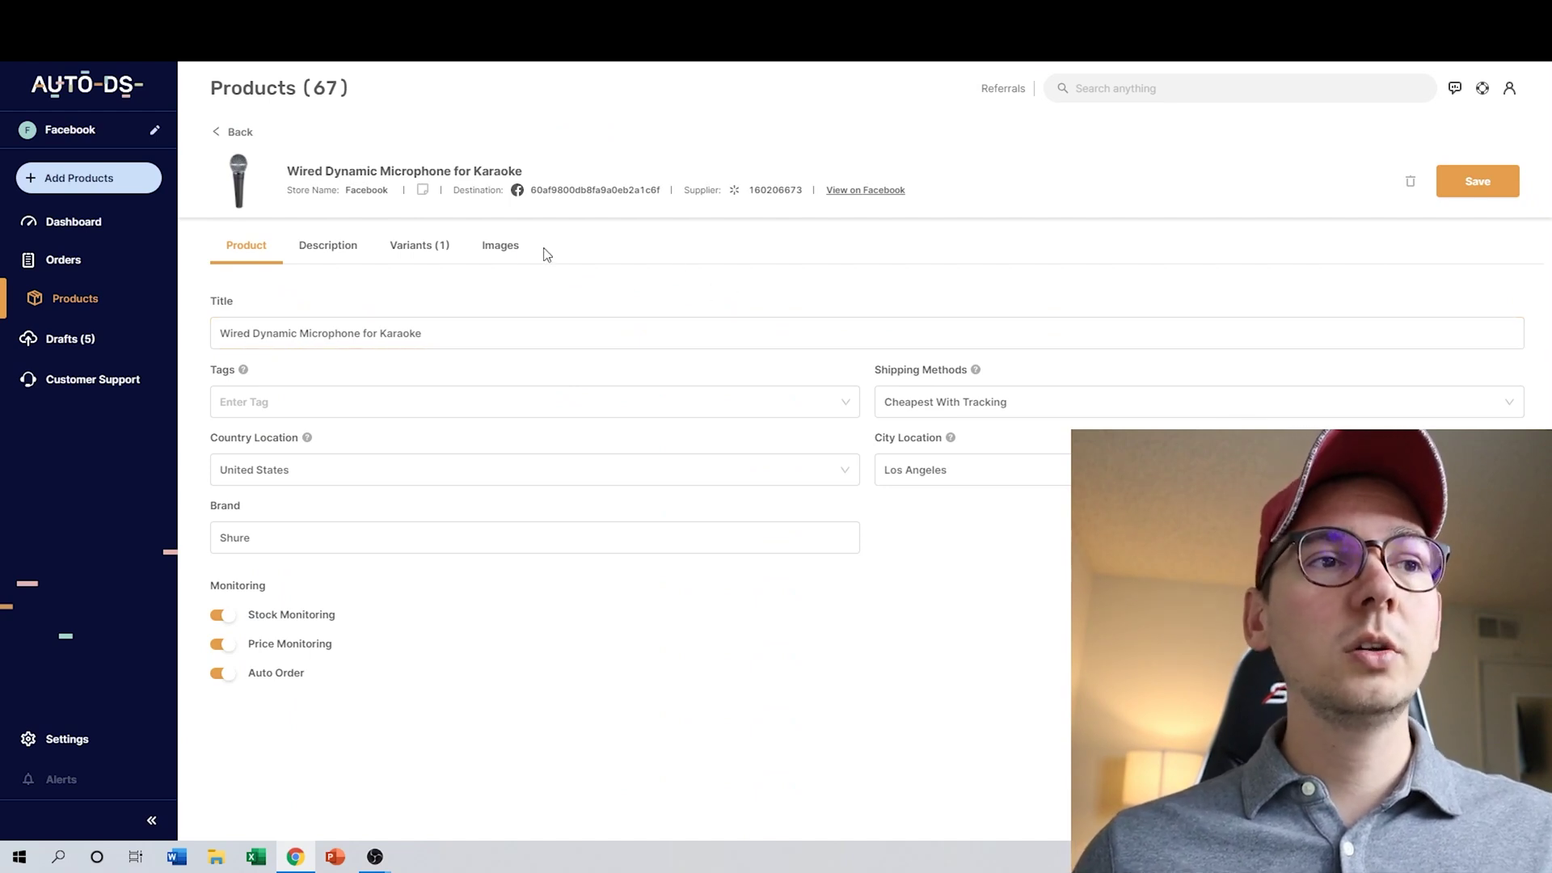
click(424, 254)
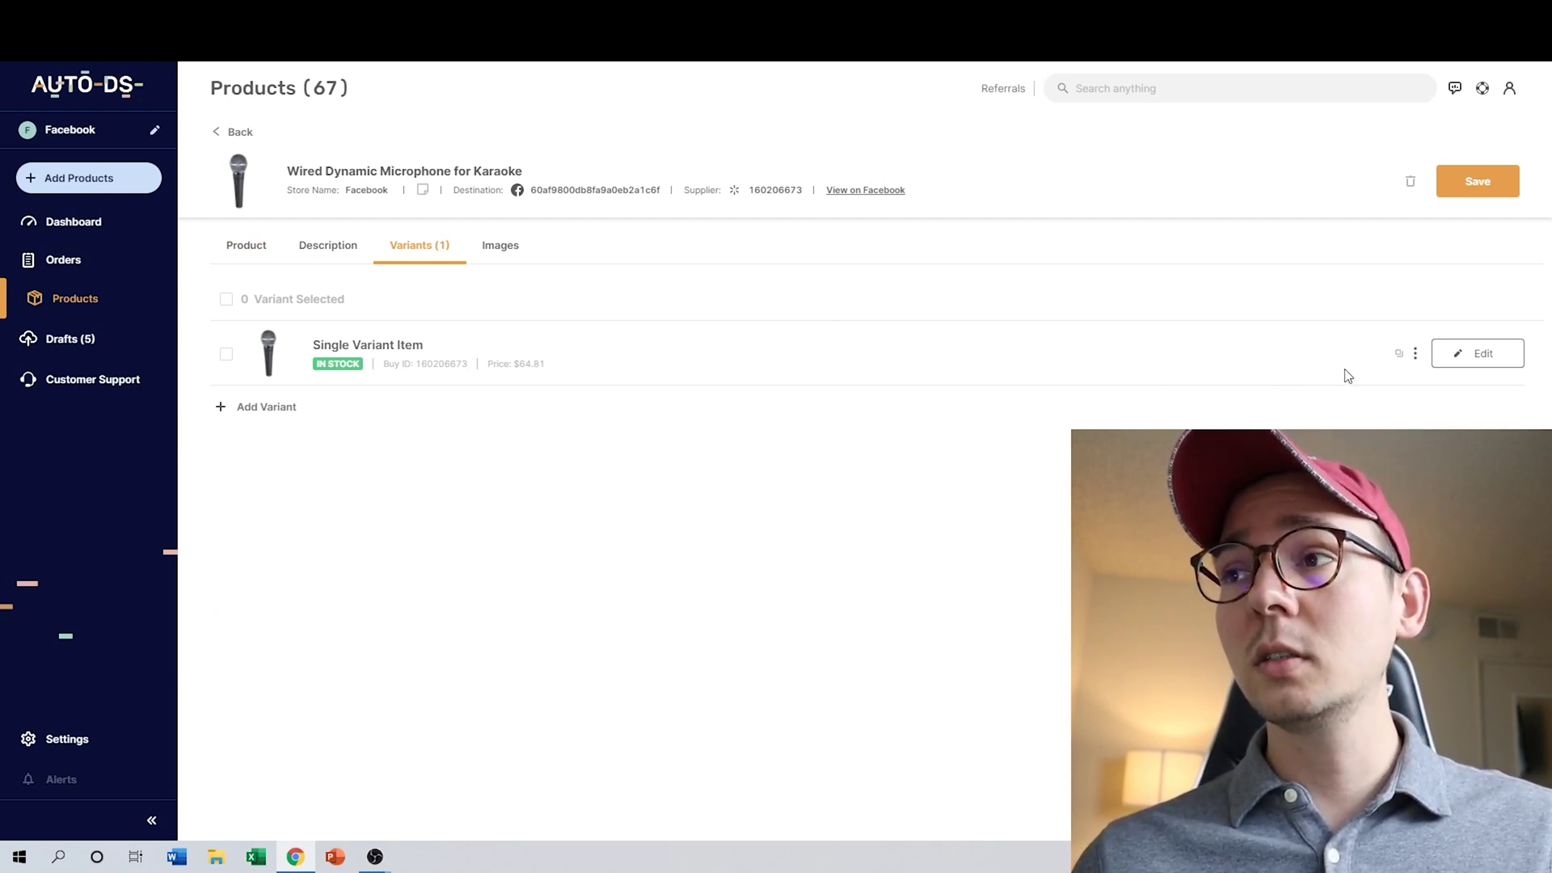
click(1401, 356)
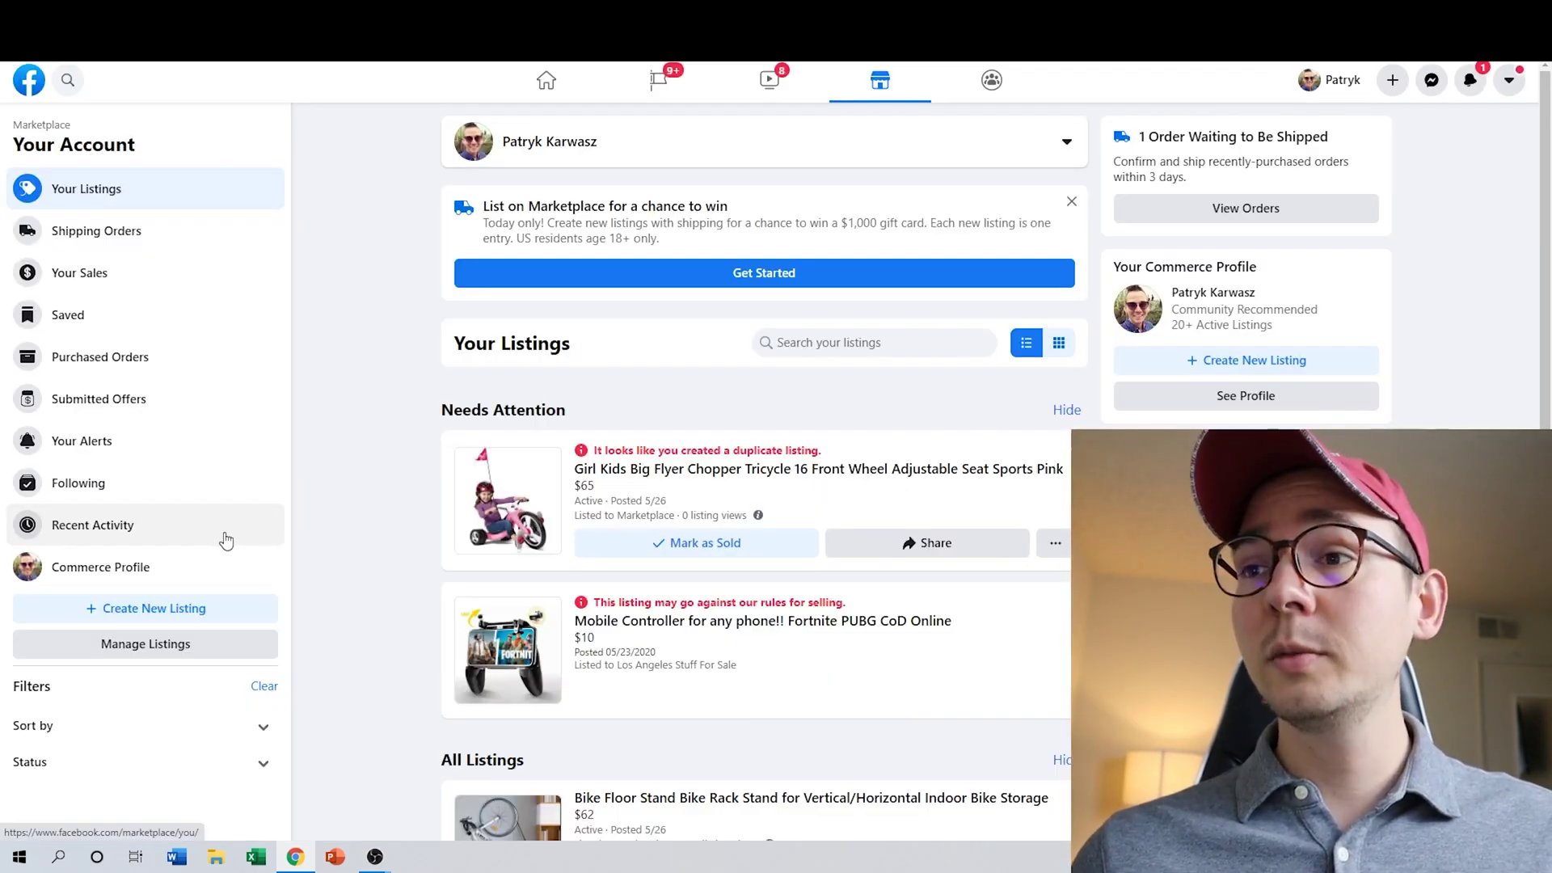
Step: Create a new Marketplace listing of the Item for Sale type
click(179, 616)
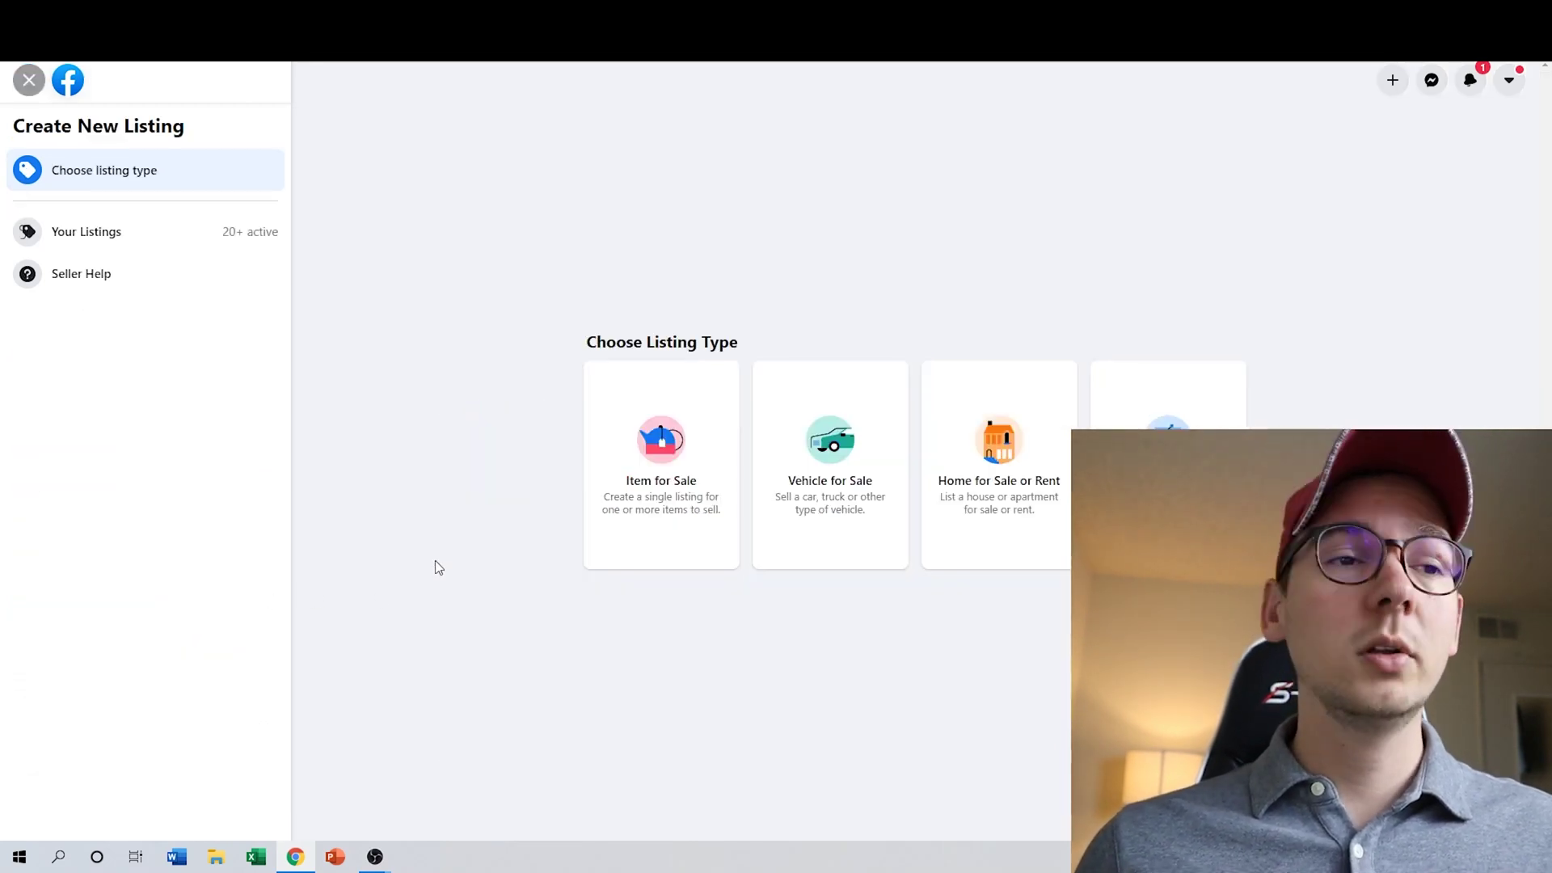
click(611, 504)
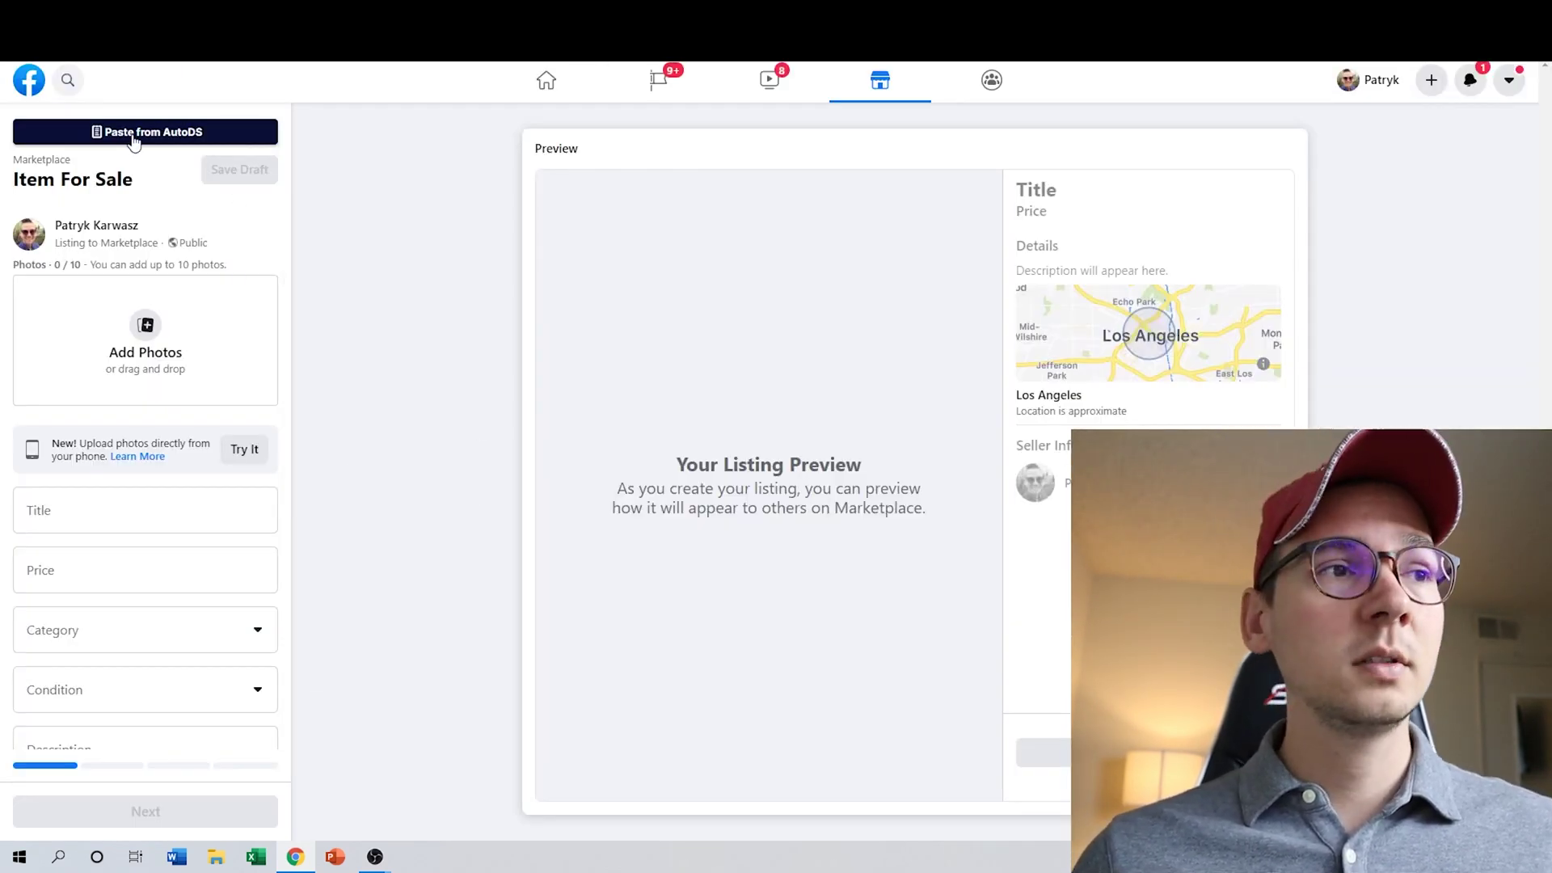
Step: Paste the Shure SM48 details from AutoDS ($65, two photos, quantity 5) and hide from friends
click(135, 139)
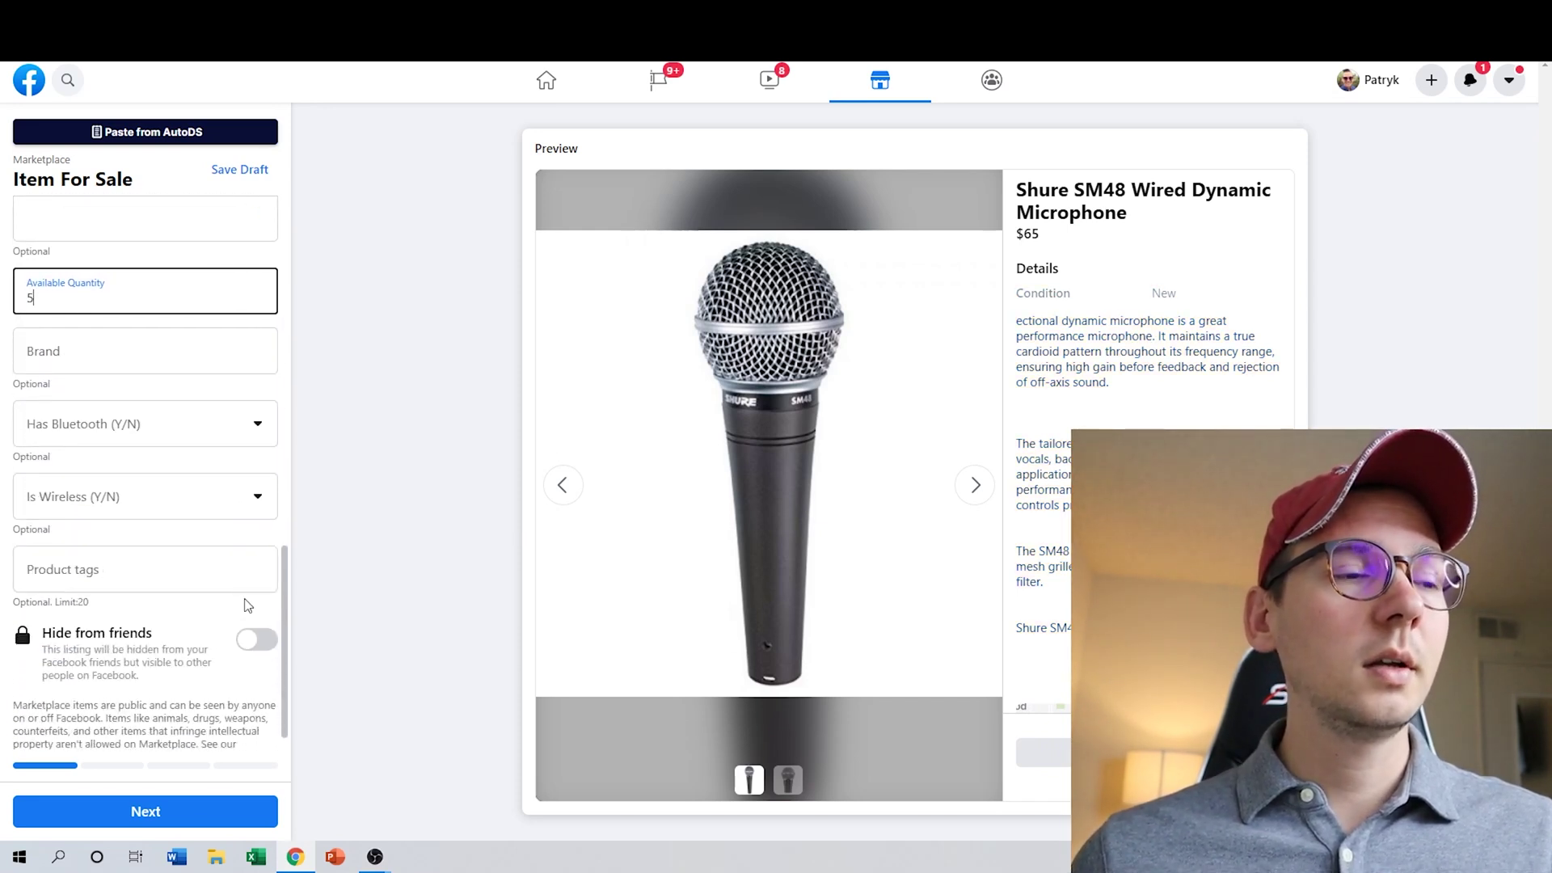
click(255, 646)
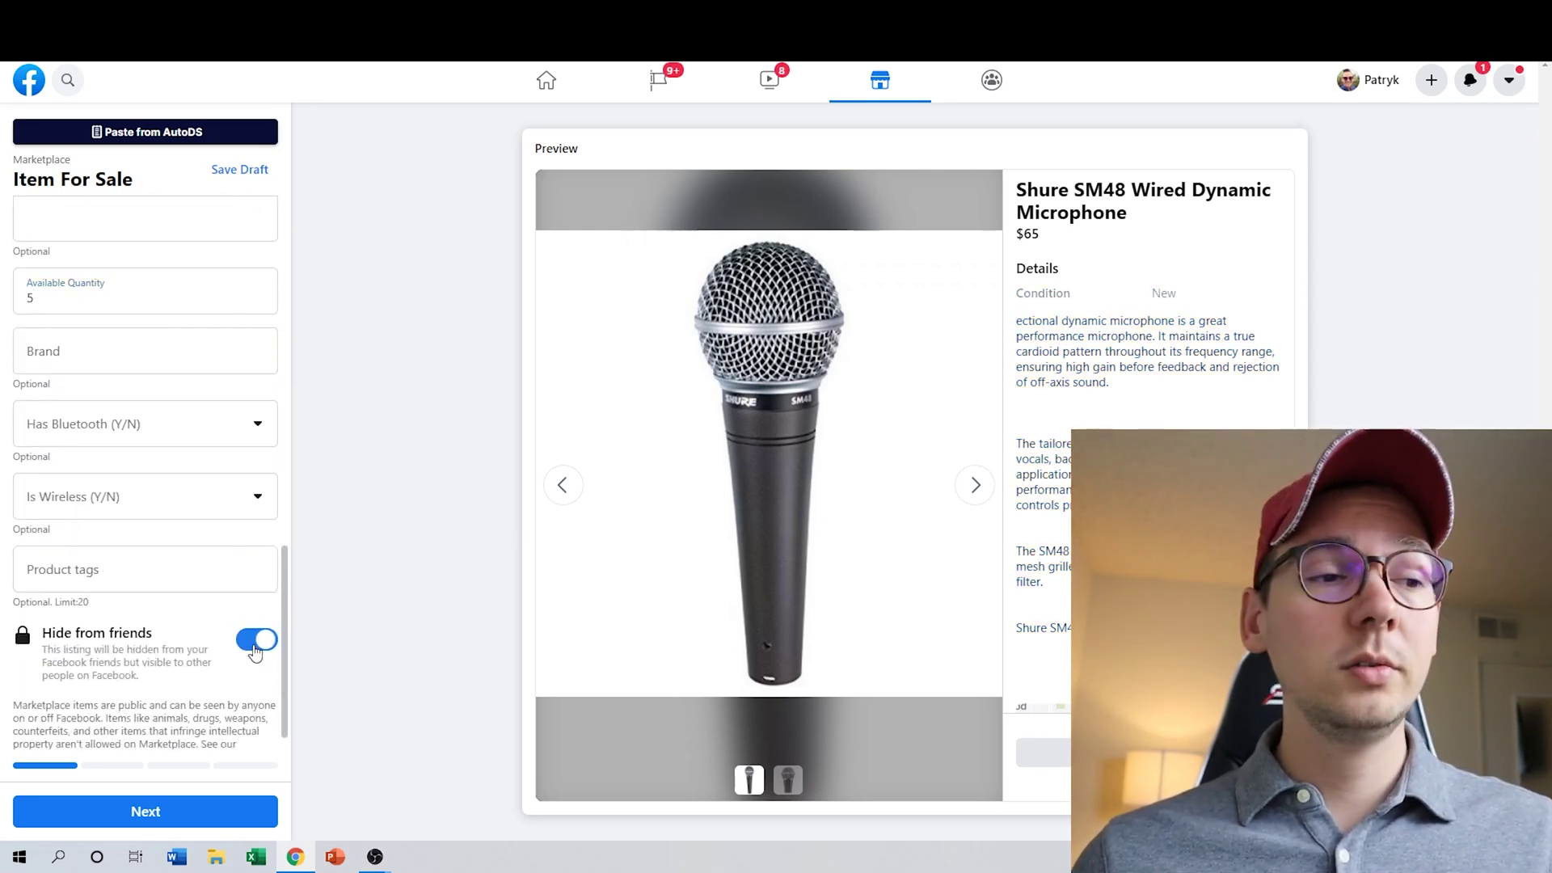
Step: Set Shipping only delivery with your own label at a $0 rate, then continue to publishing
click(201, 817)
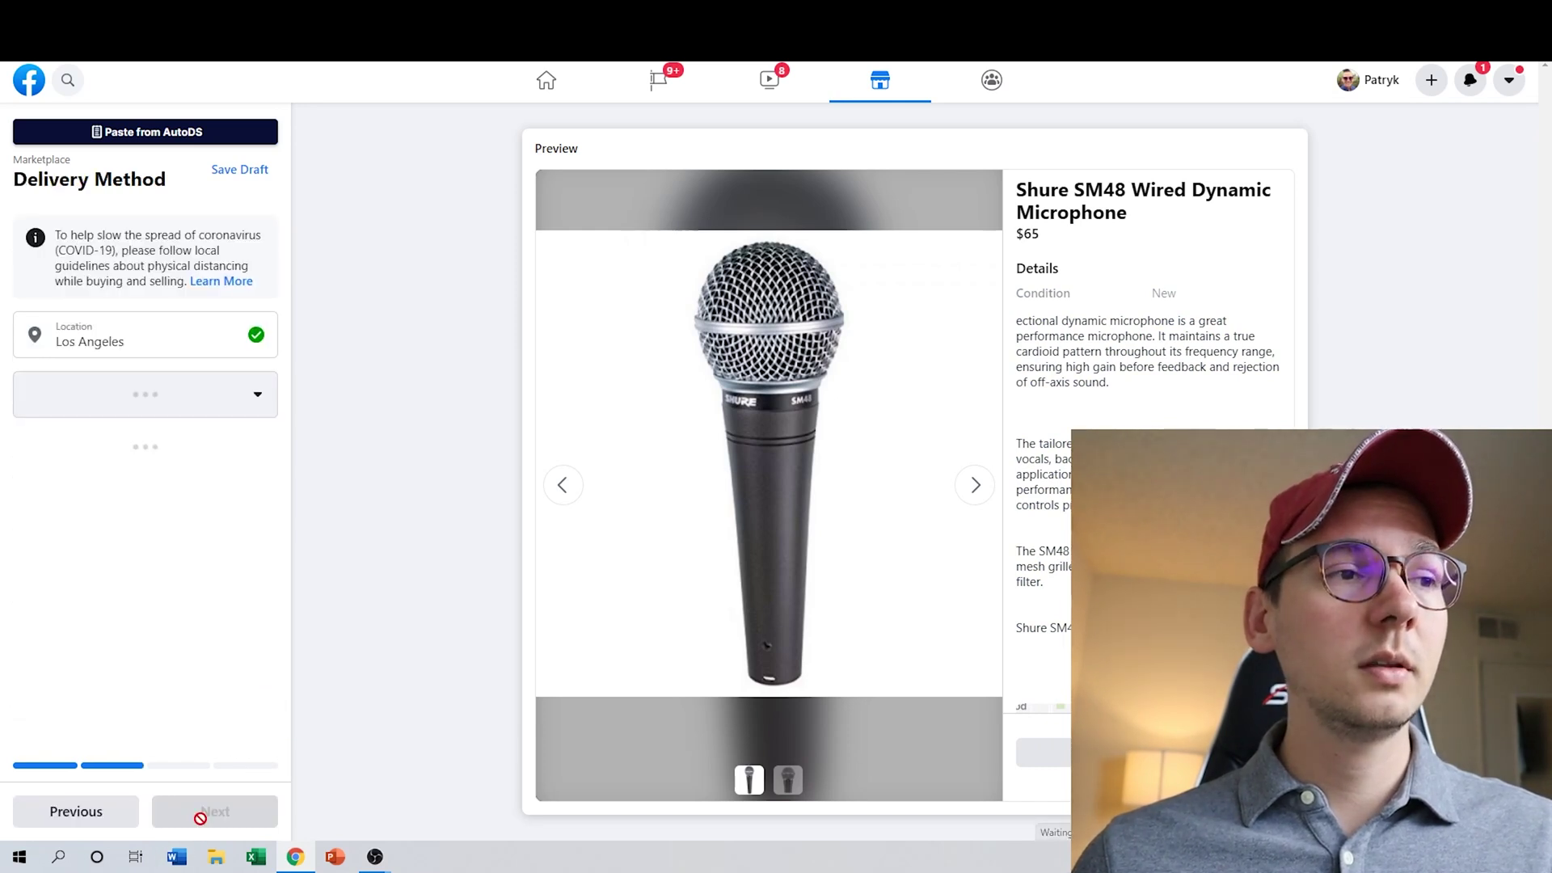
click(249, 397)
click(133, 557)
click(147, 549)
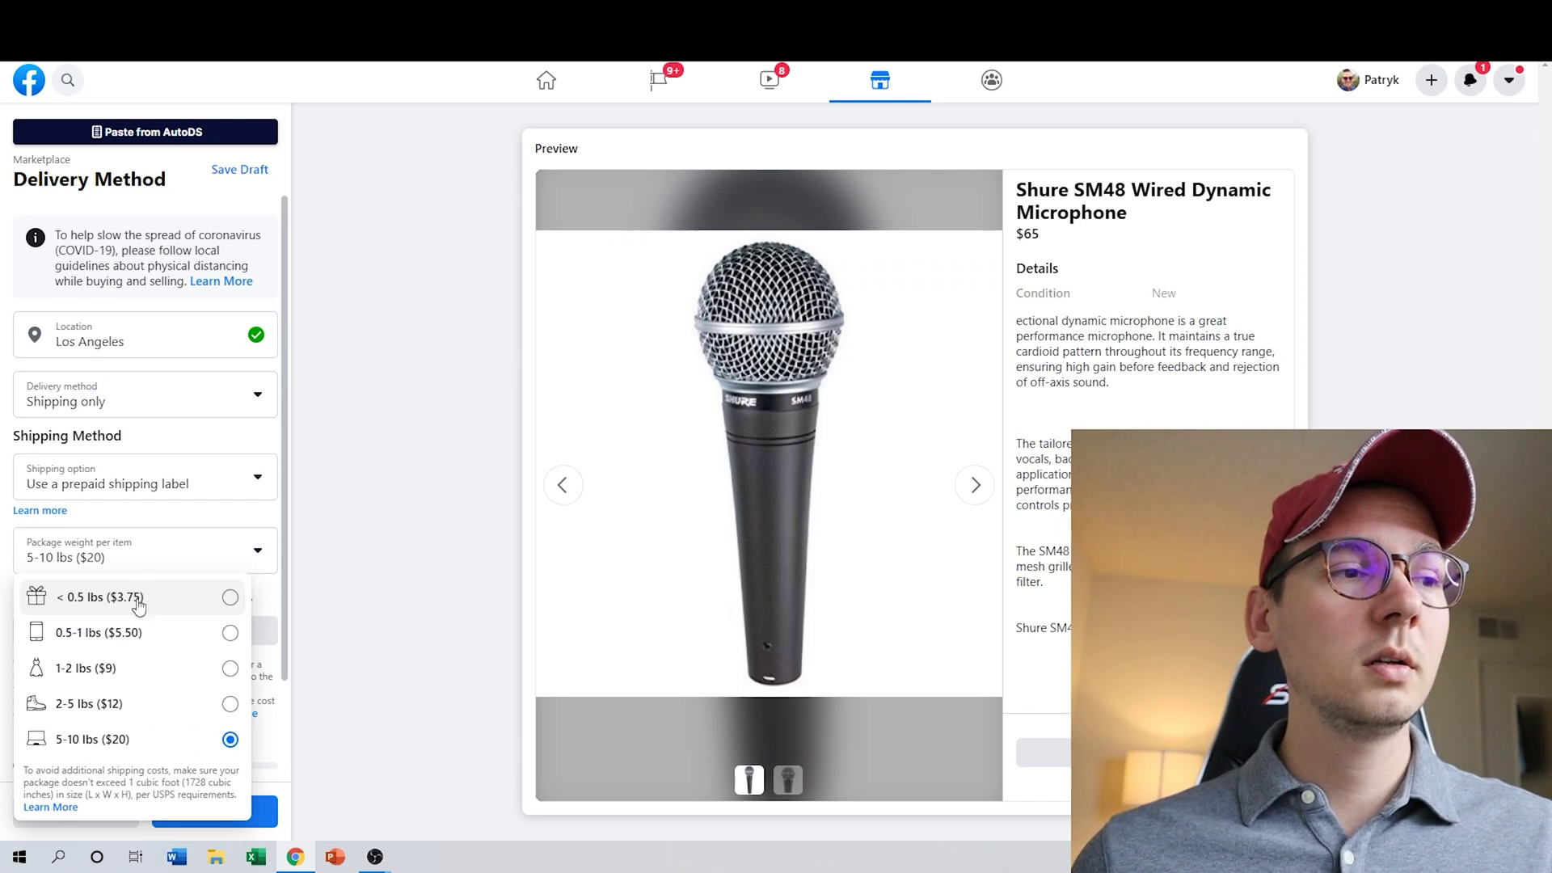
click(153, 485)
click(153, 540)
click(156, 544)
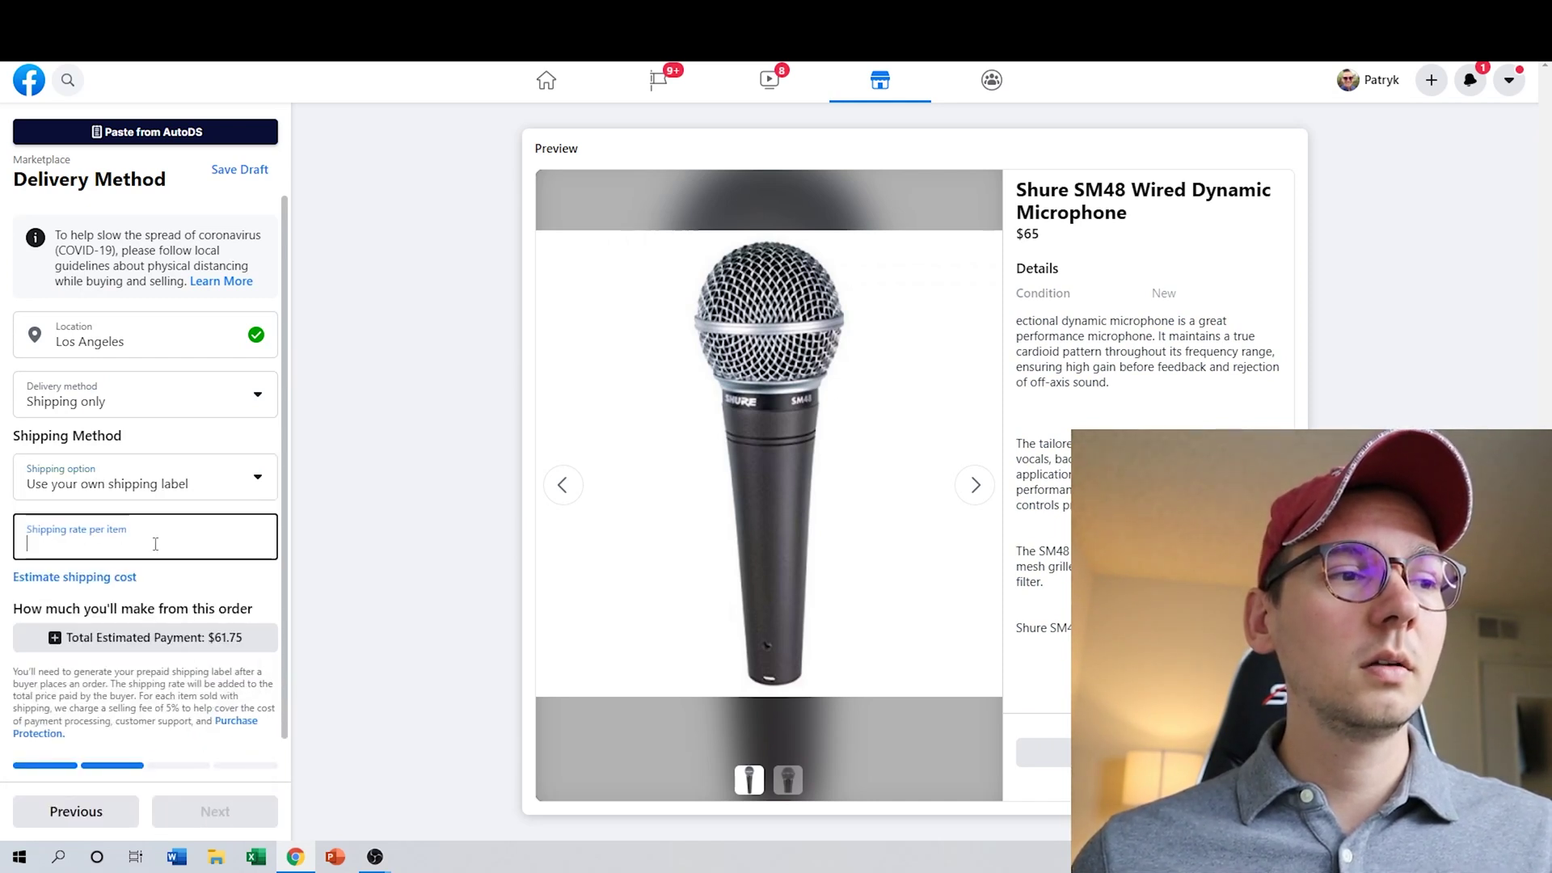
text(0)
click(380, 420)
click(230, 819)
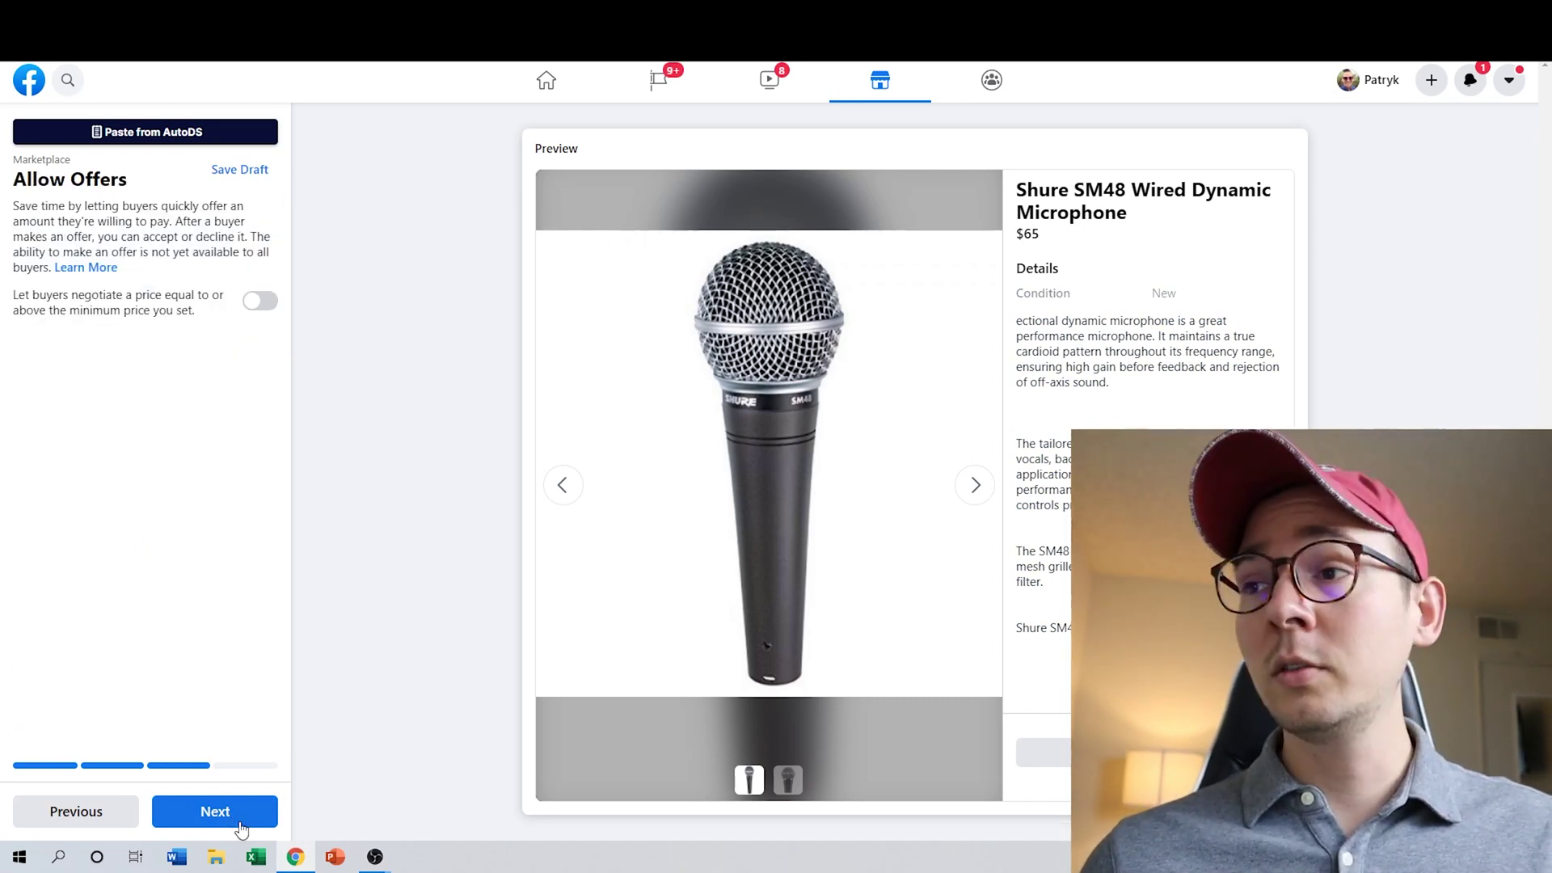
click(238, 823)
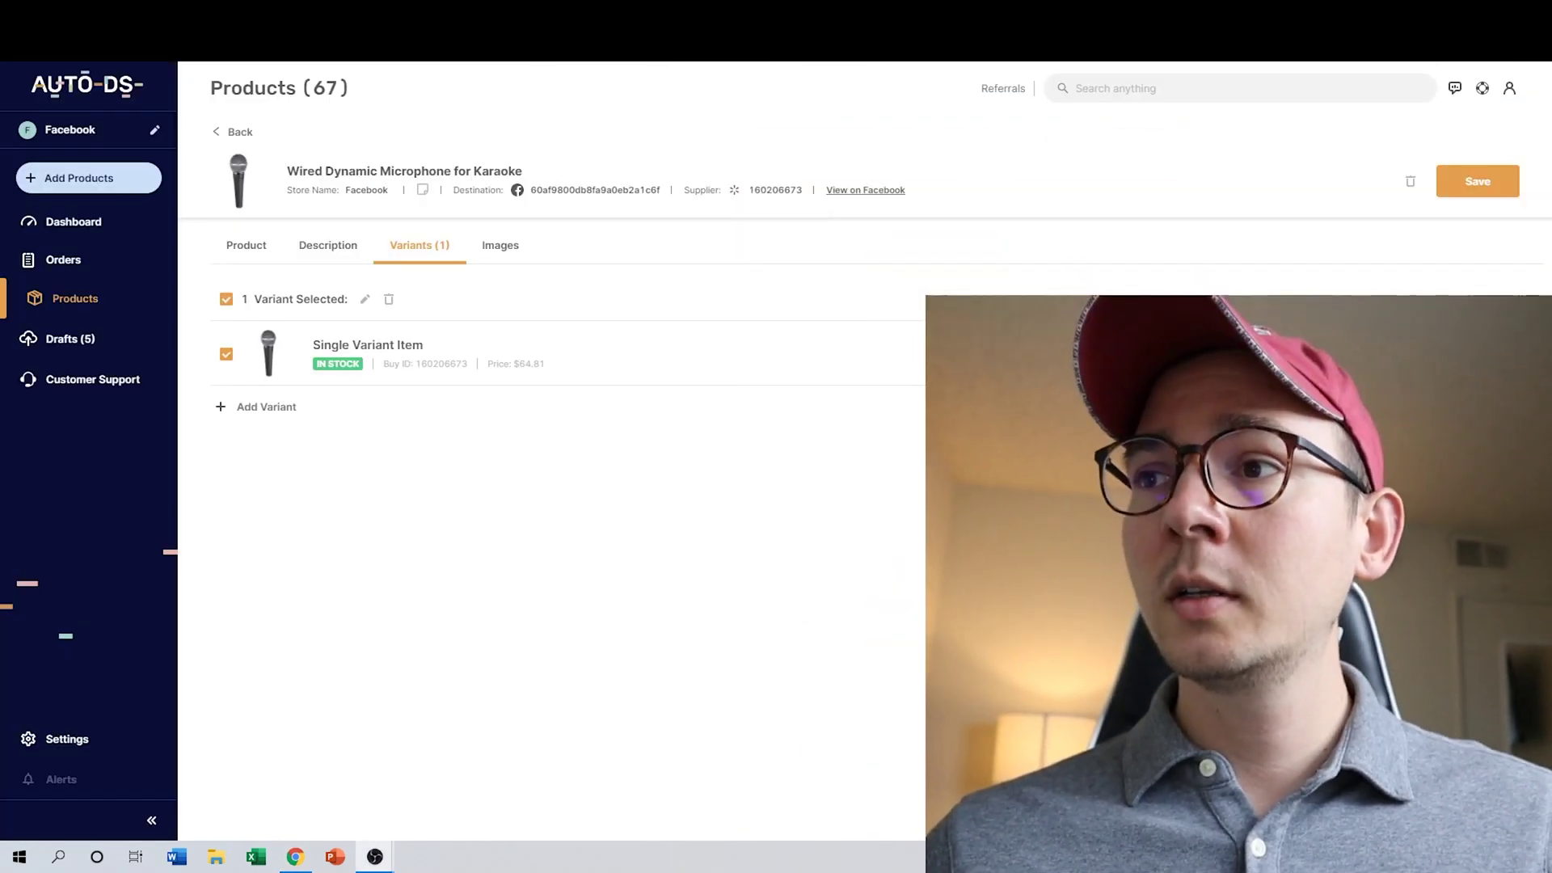
Step: Show the Users tab in AutoDS Settings with the one user's product, order, draft and settings privileges
click(110, 737)
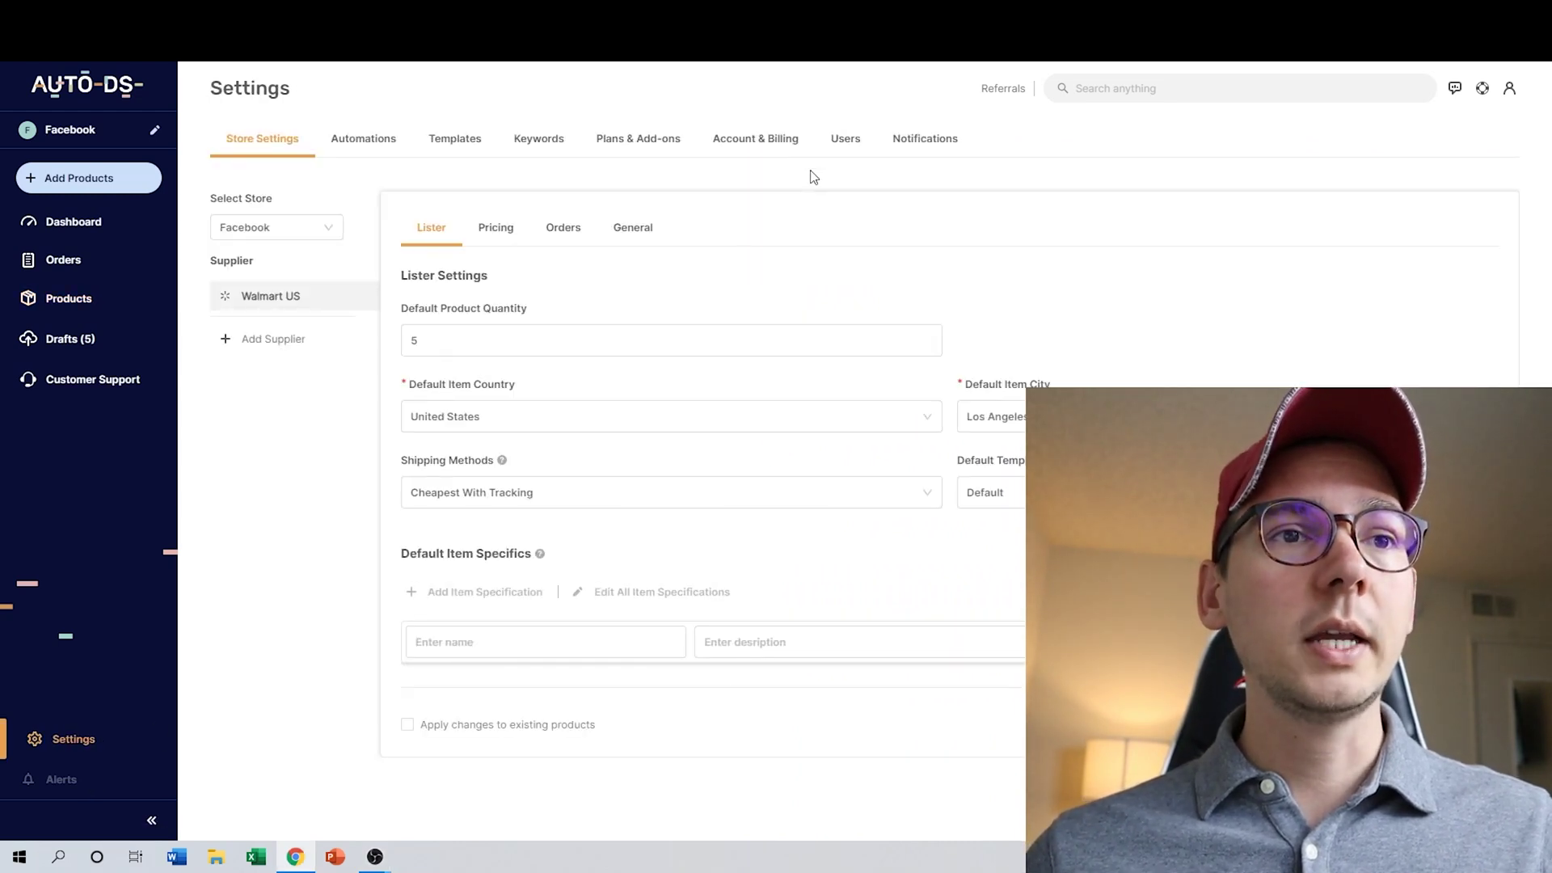
click(851, 144)
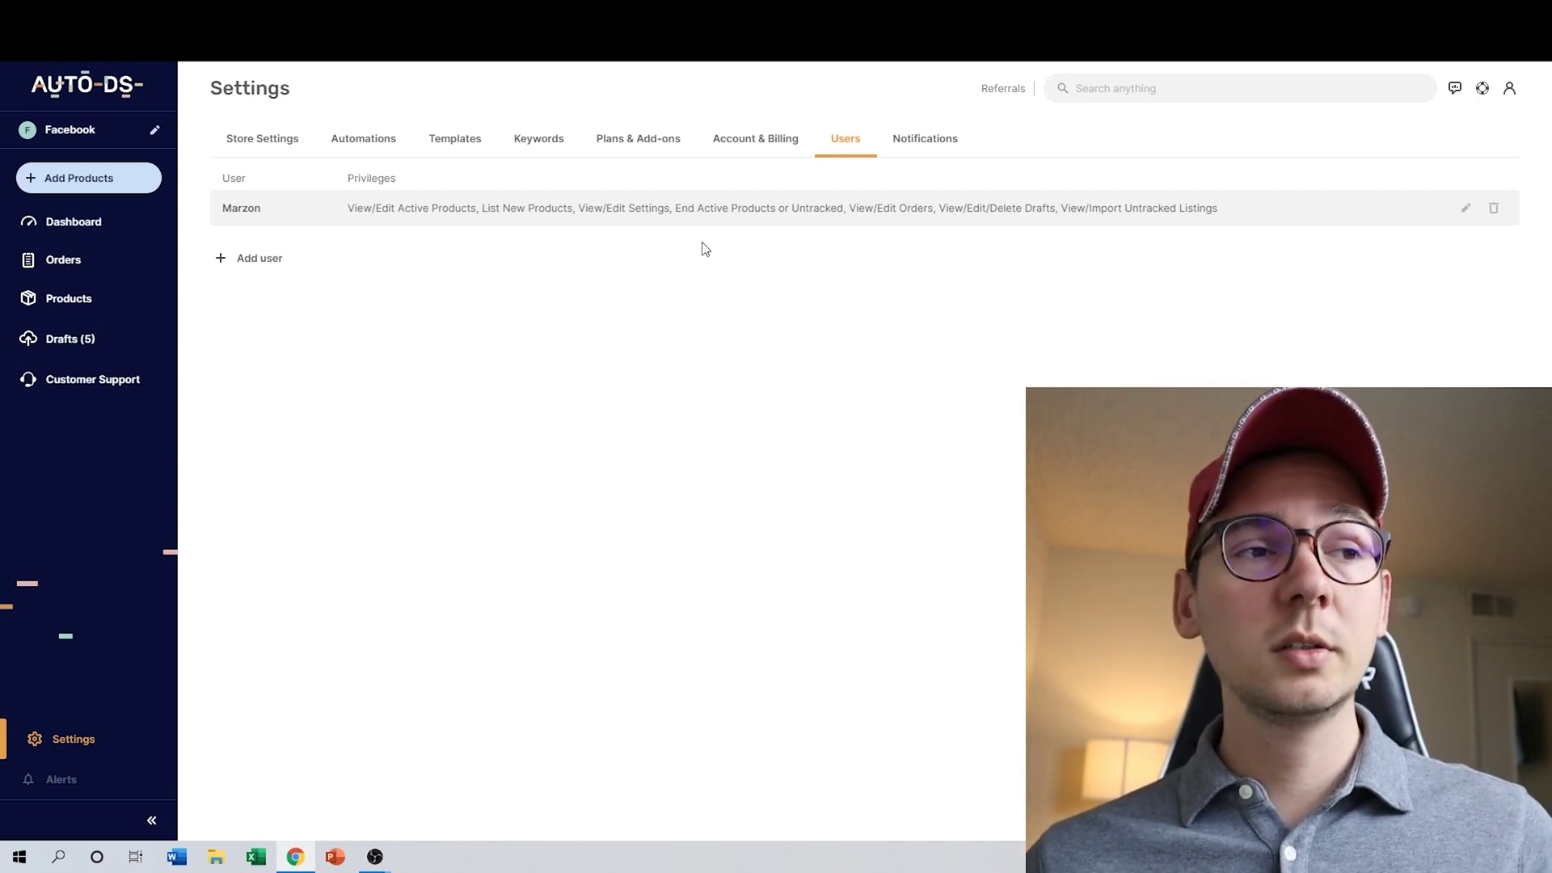
click(264, 260)
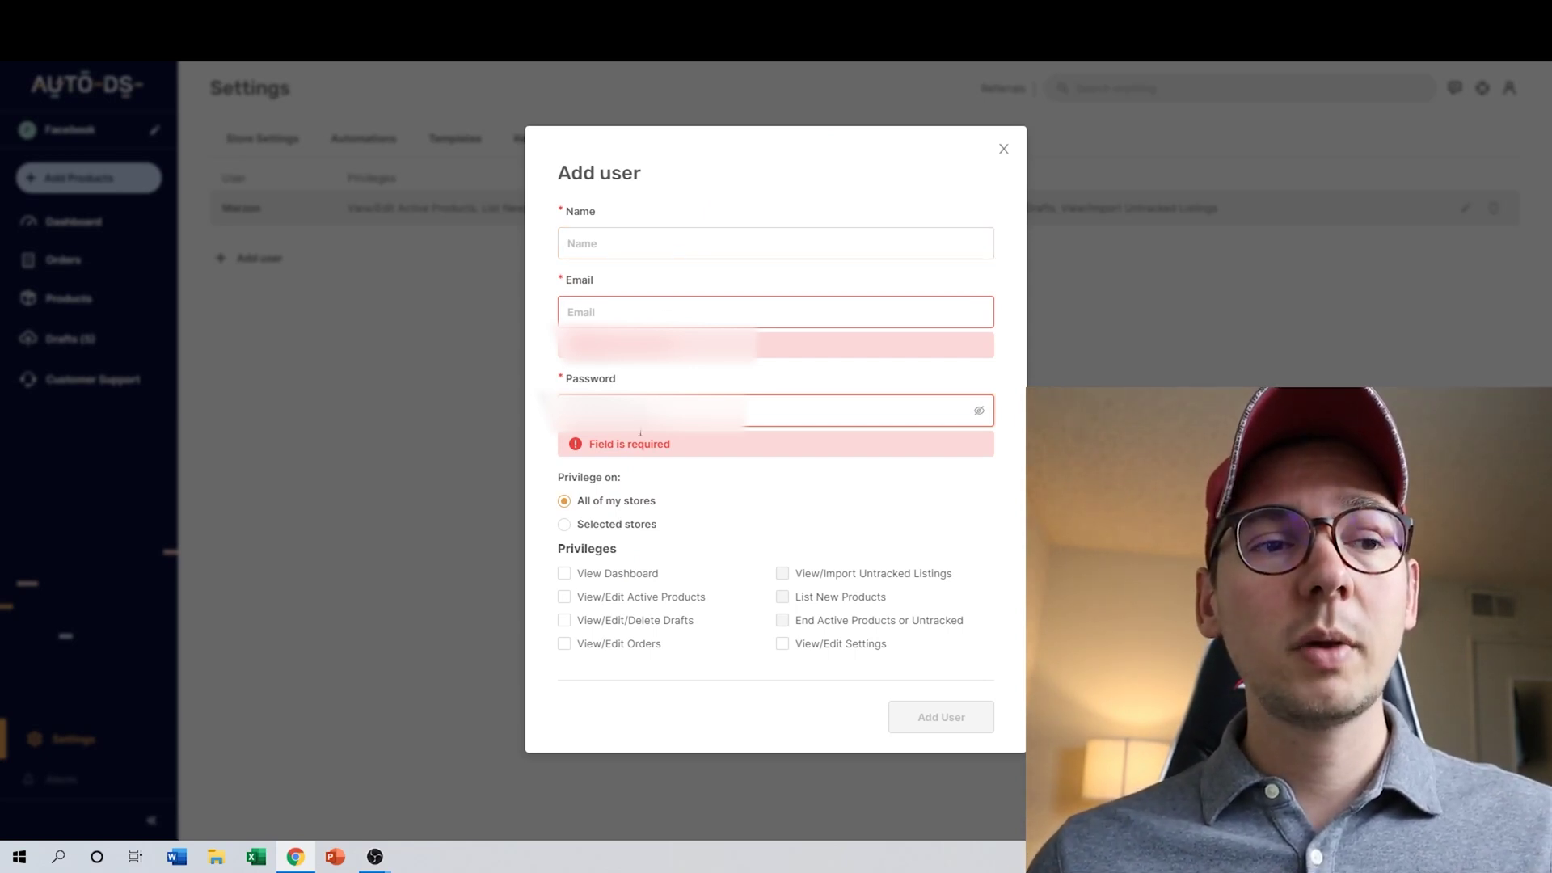
click(564, 596)
click(564, 613)
click(564, 590)
click(782, 544)
click(783, 566)
click(783, 590)
click(782, 616)
click(634, 551)
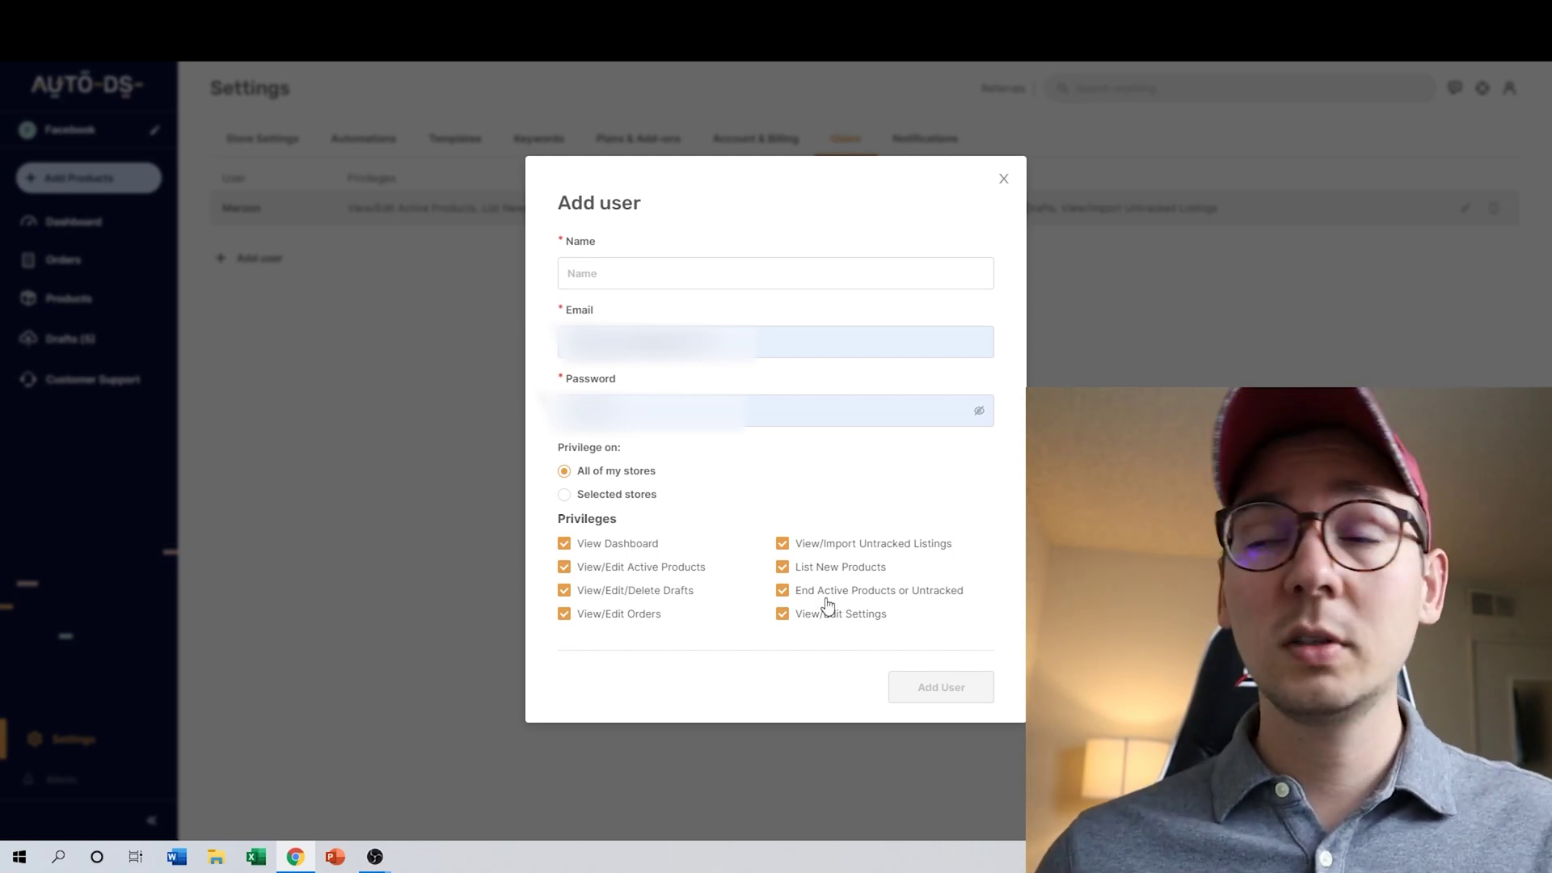
click(1003, 179)
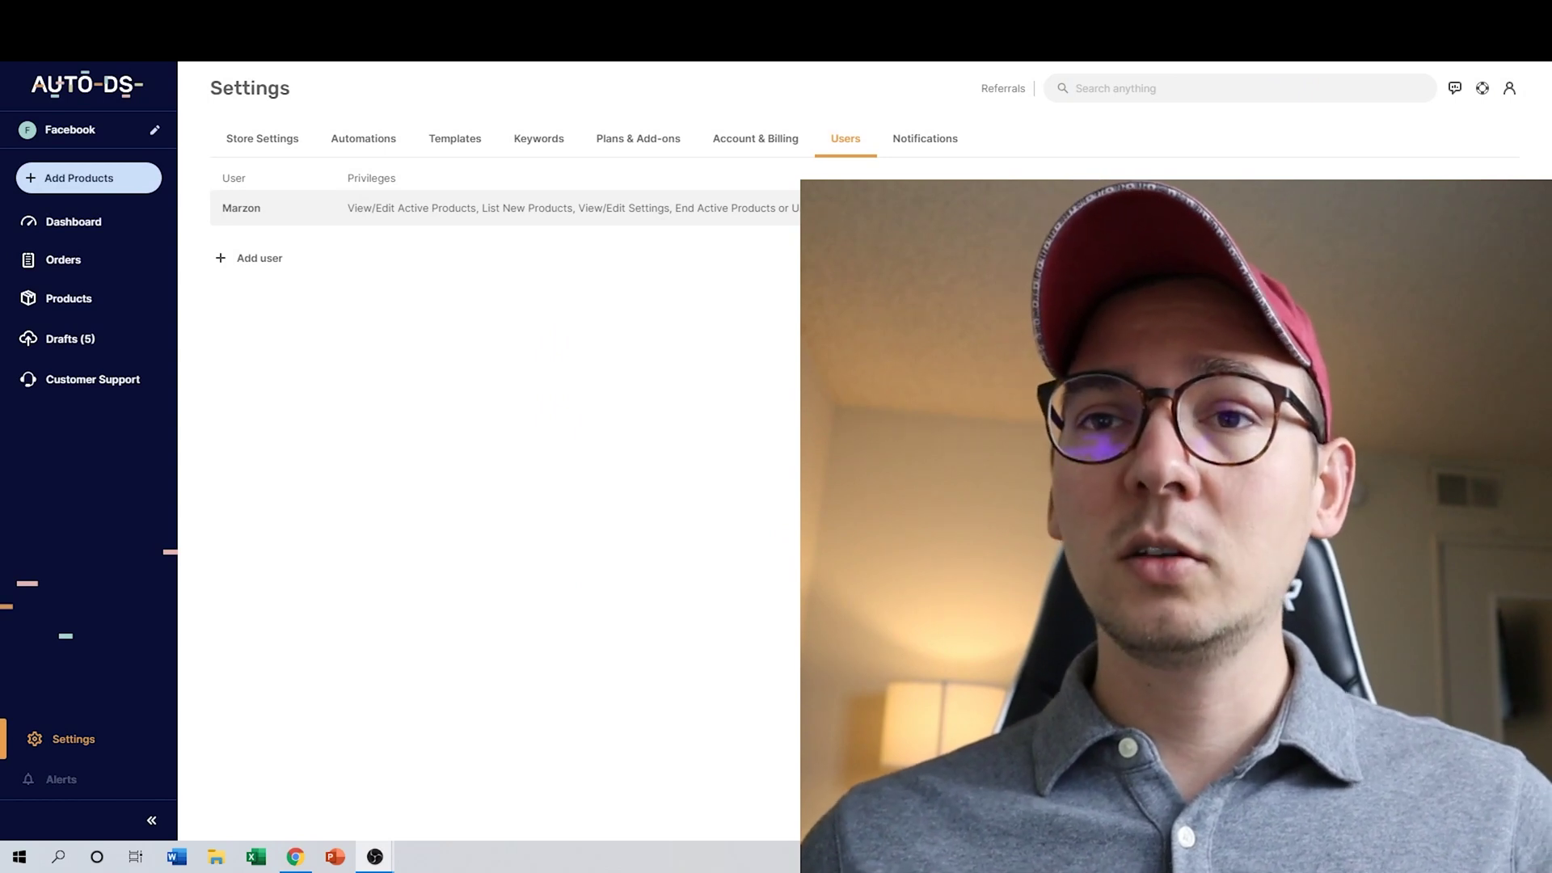